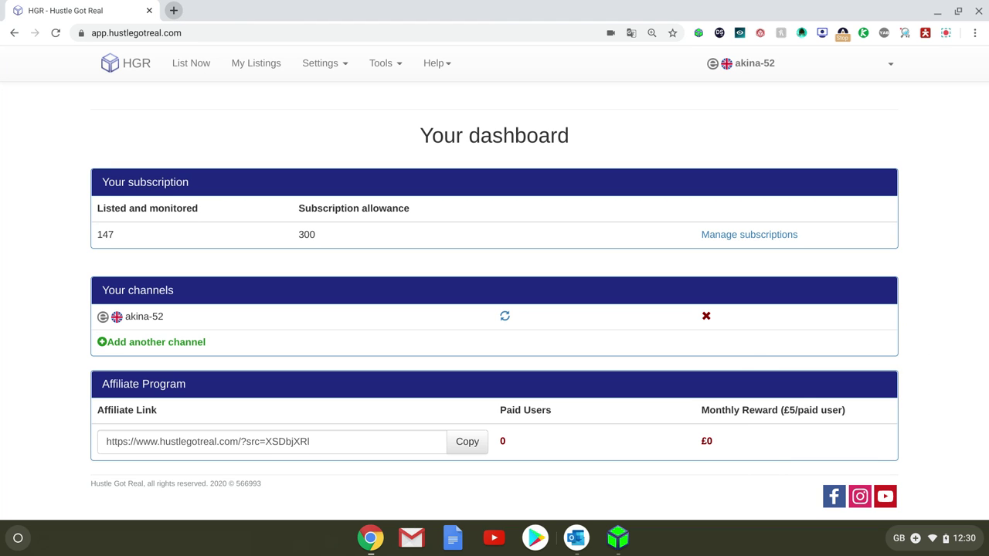
Search Google for "ebay explore" in a new browser tab
click(172, 10)
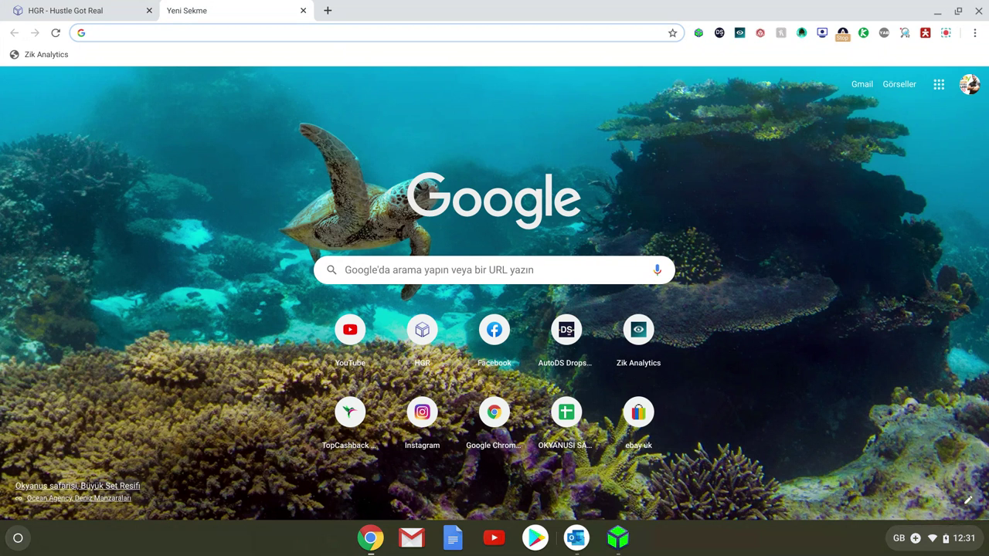
text(g)
key(BackSpace)
key(BackSpace)
text(eb)
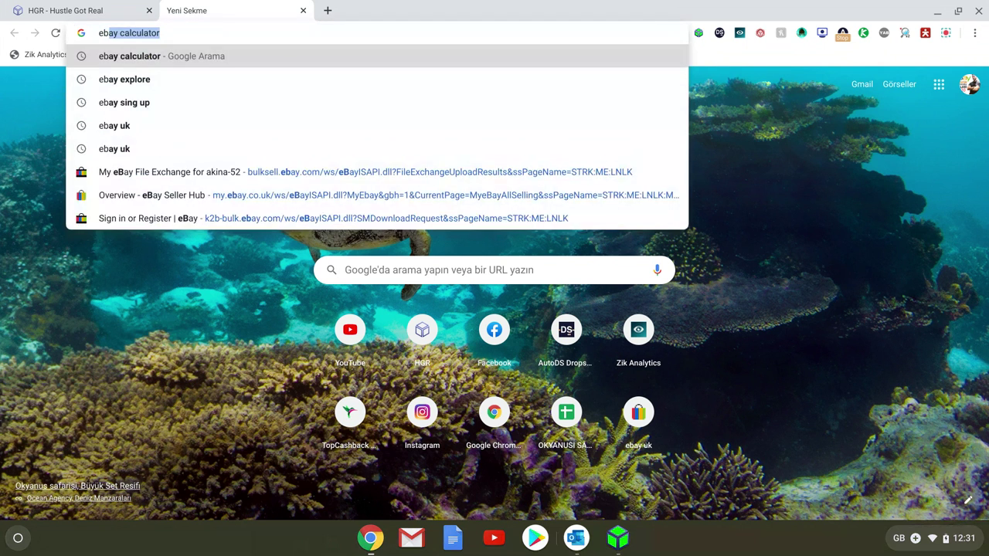
text(ay e#)
key(Return)
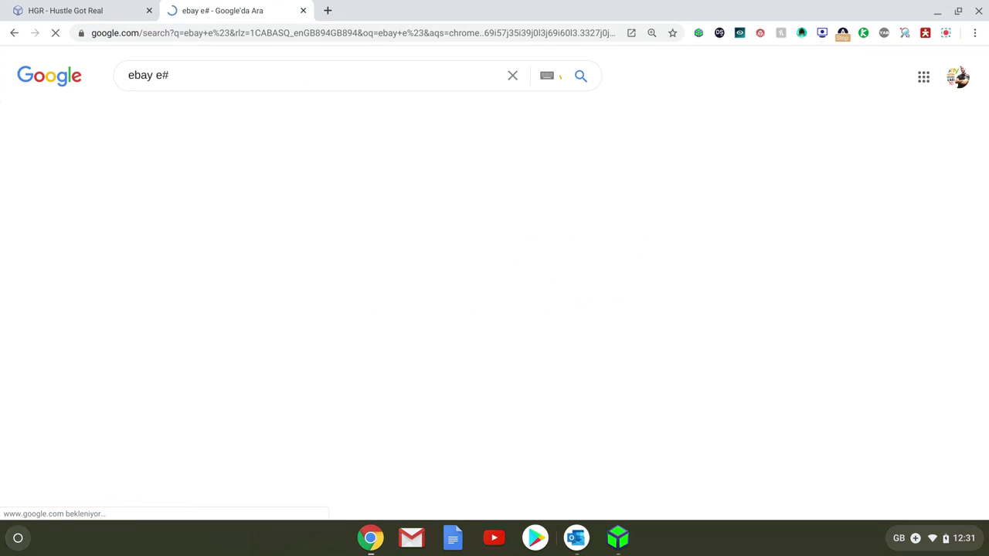
click(224, 74)
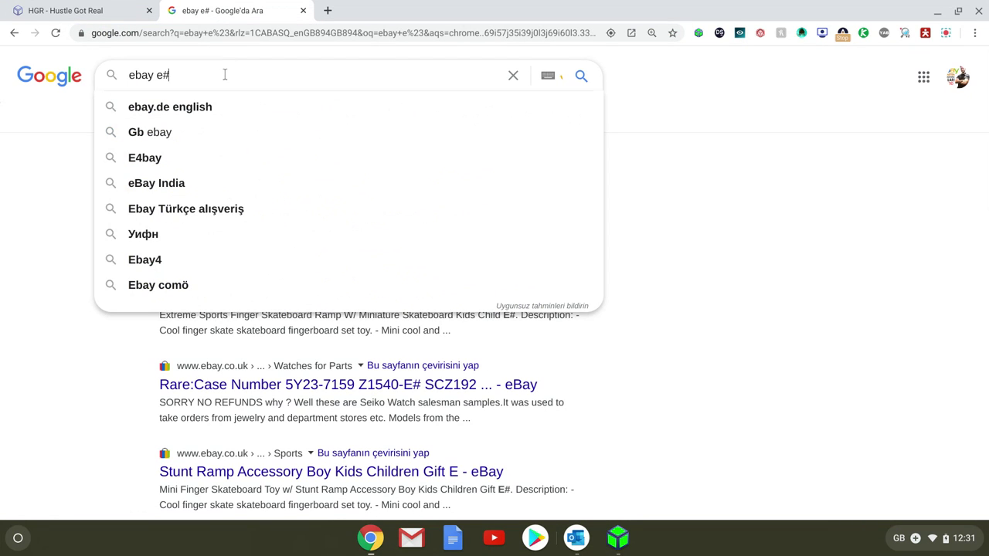
key(BackSpace)
text(x)
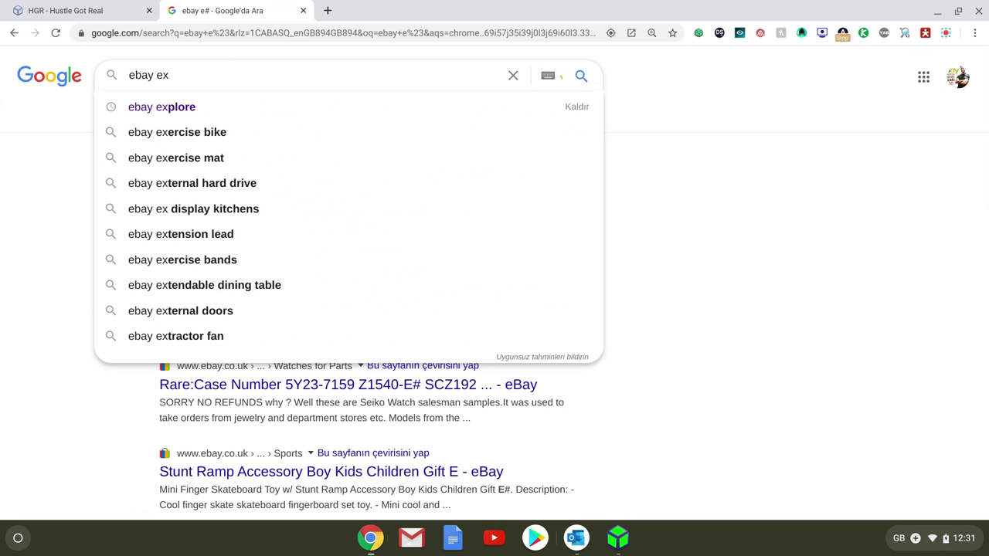
key(Down)
key(Return)
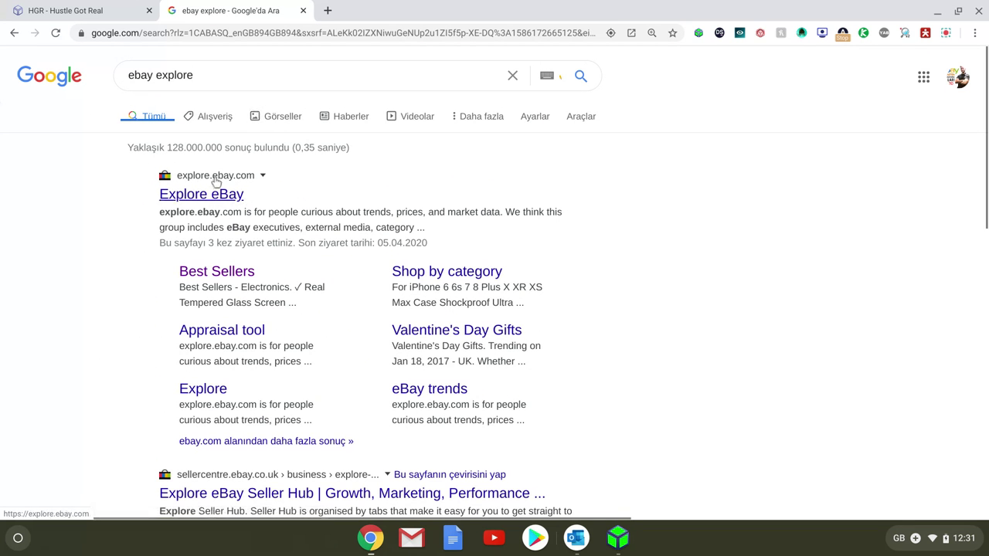
Open the Explore eBay site from the search results and set its trends marketplace to the United Kingdom
click(214, 198)
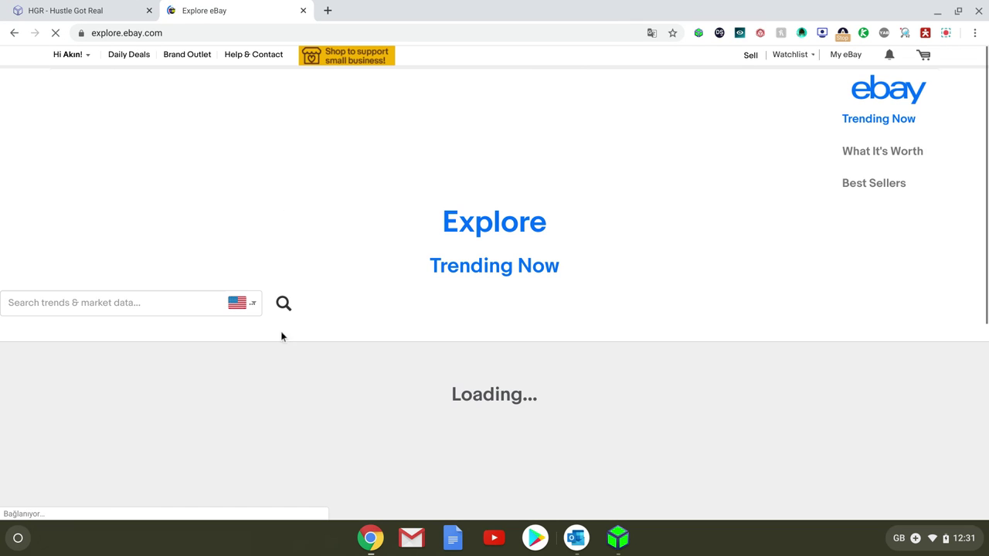
click(242, 303)
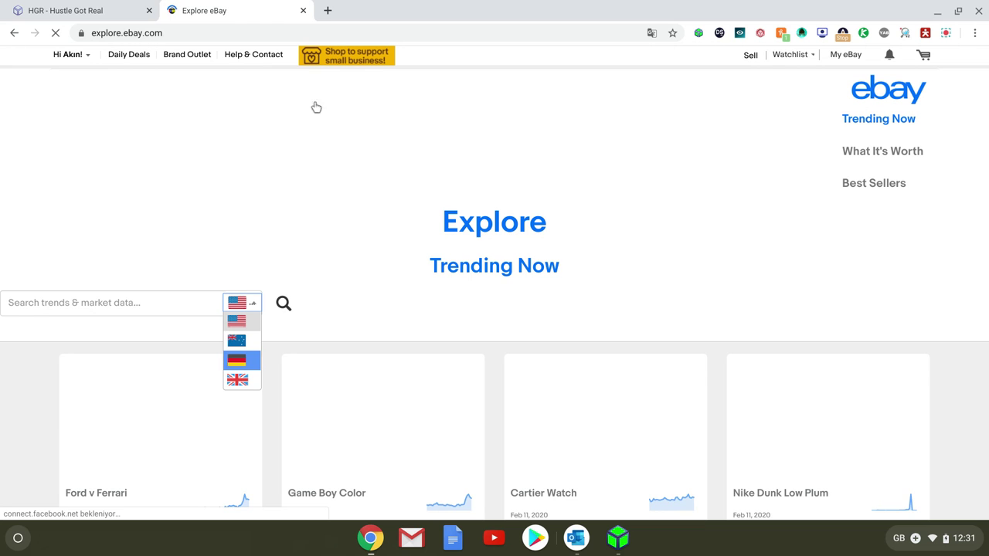
click(237, 379)
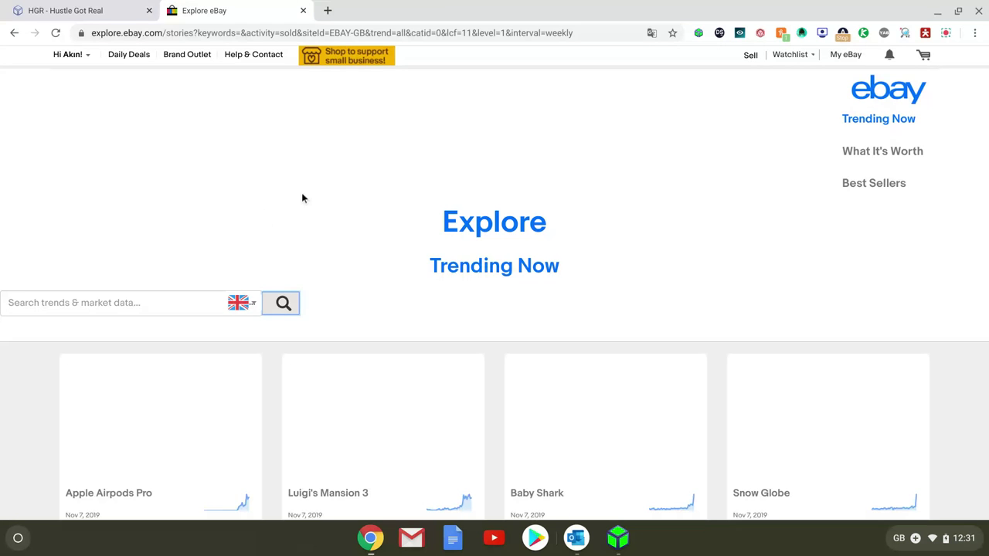
Browse the UK trending products and open the Baby Shark trend page
scroll(526, 168, down, 5)
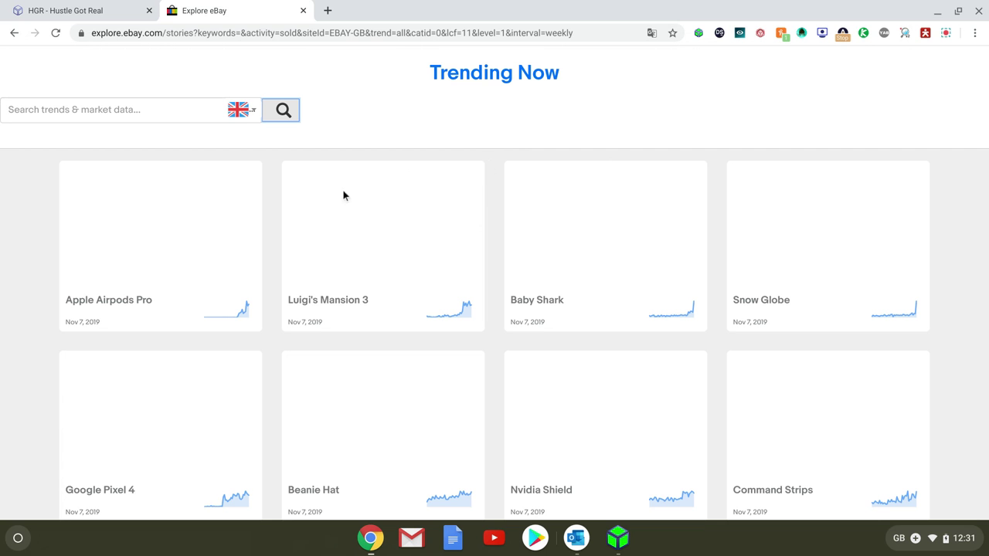
scroll(374, 188, down, 3)
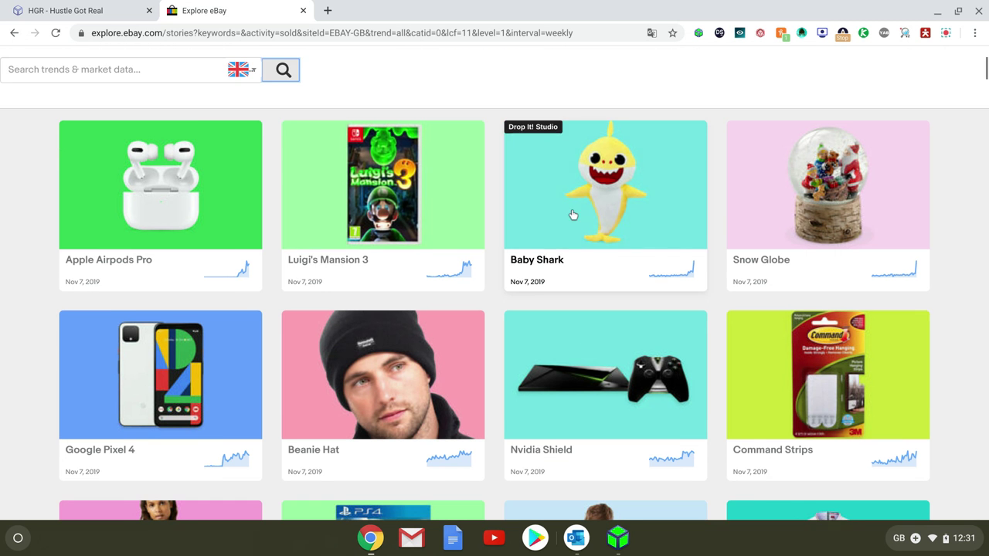
scroll(317, 328, down, 2)
scroll(698, 260, up, 5)
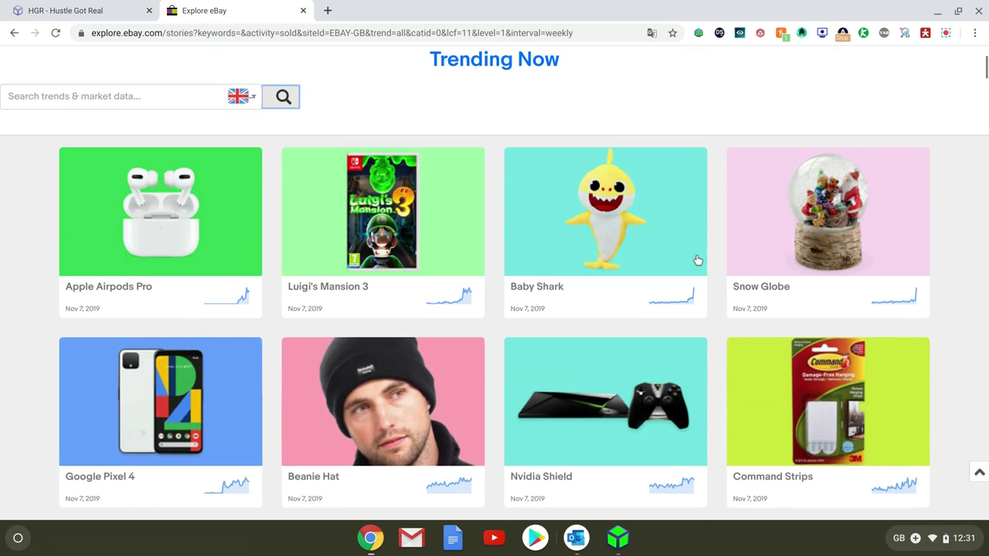
scroll(618, 393, down, 2)
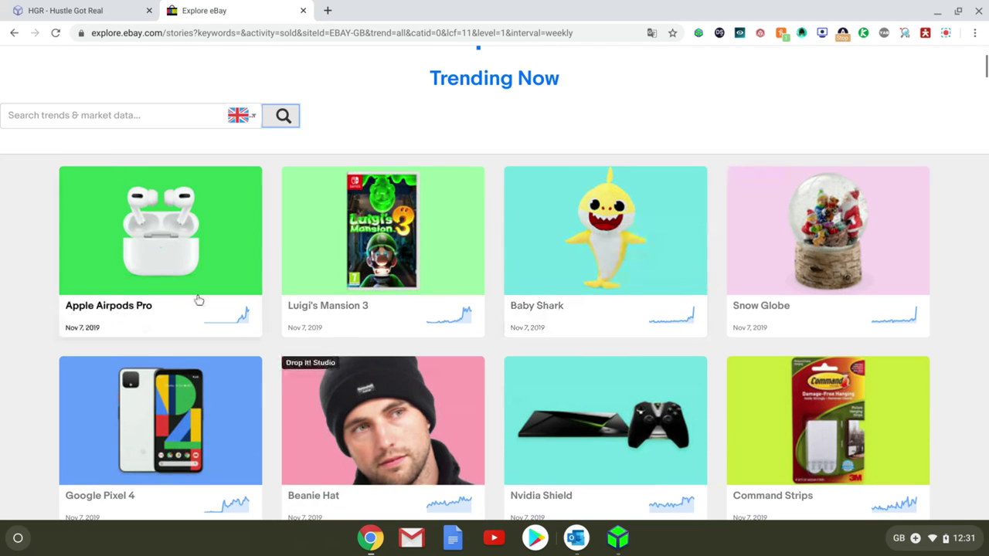
click(653, 274)
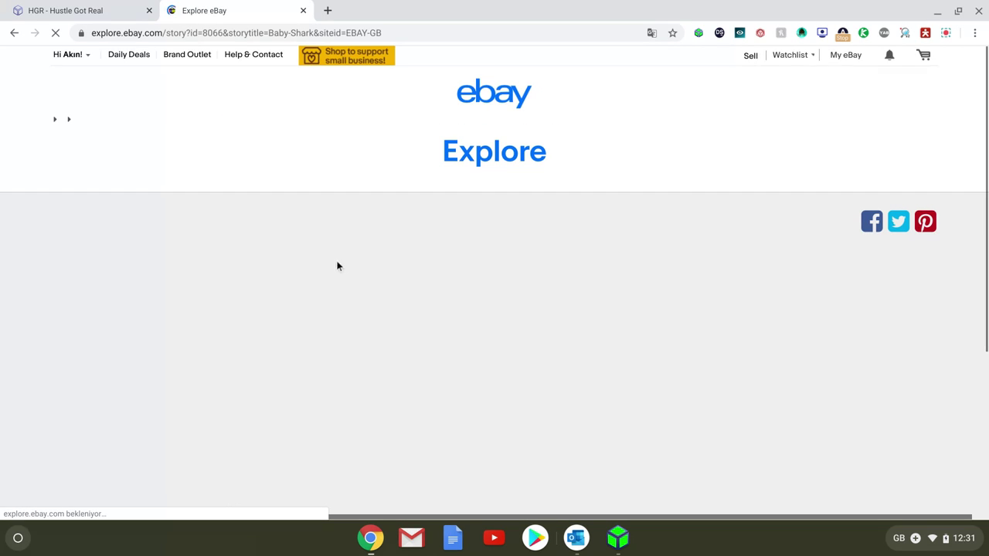
Copy the trend title "Baby Shark" from its page
scroll(768, 300, down, 1)
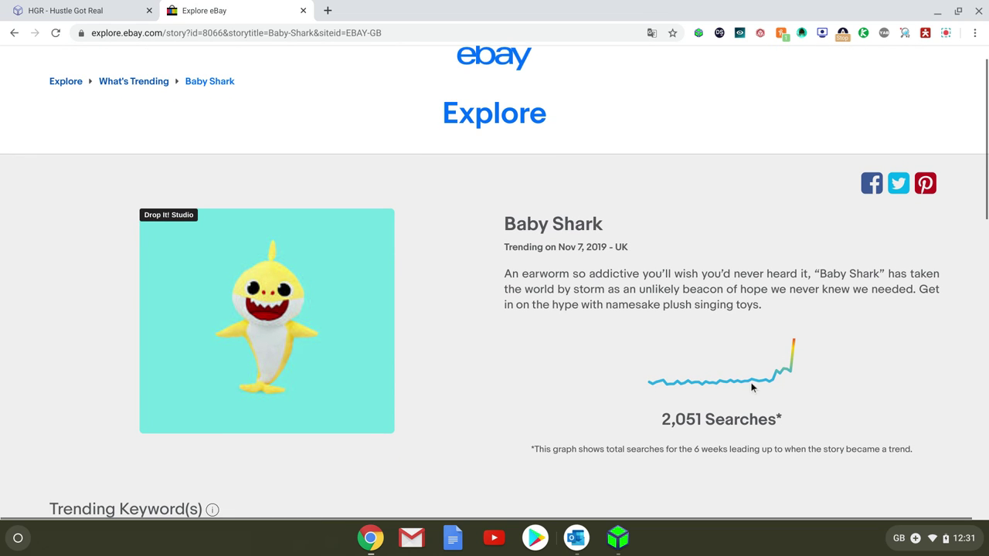
double_click(541, 226)
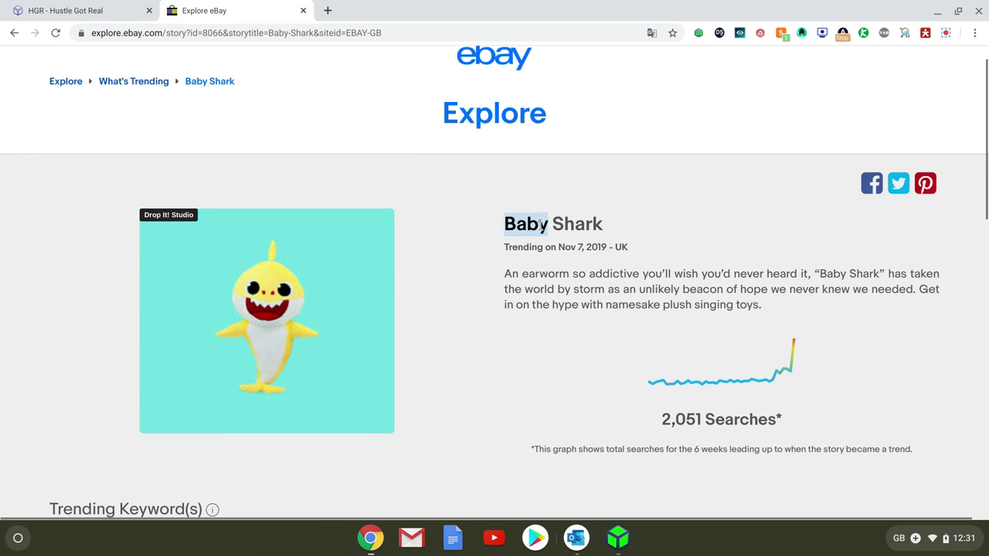
triple_click(541, 224)
right_click(540, 224)
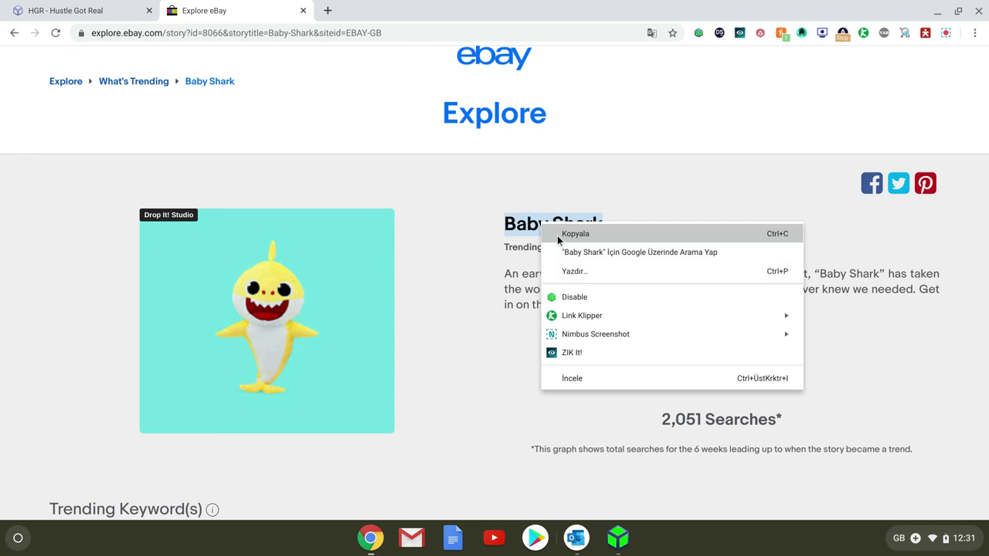
click(557, 235)
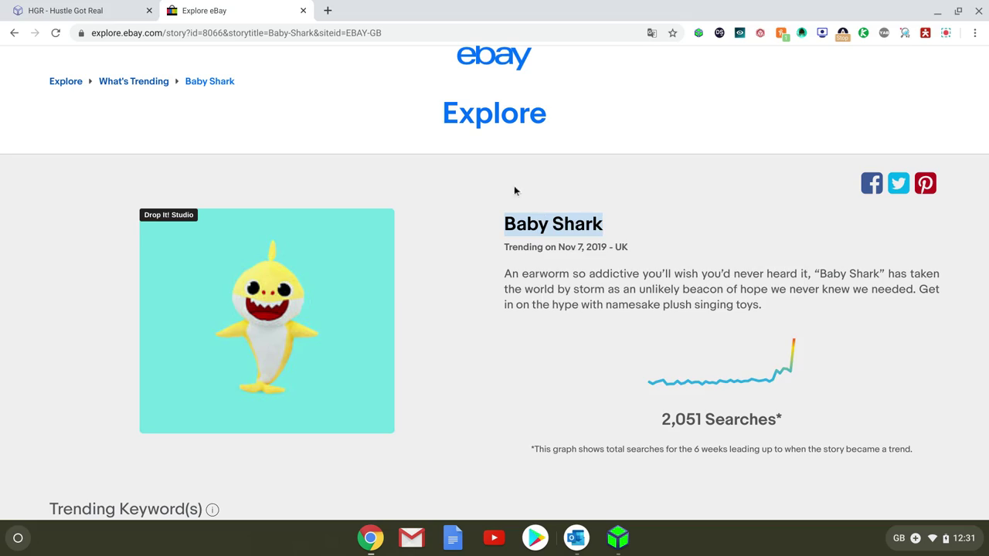
Close the eBay tab and load the Google homepage in a new tab
click(304, 11)
click(174, 13)
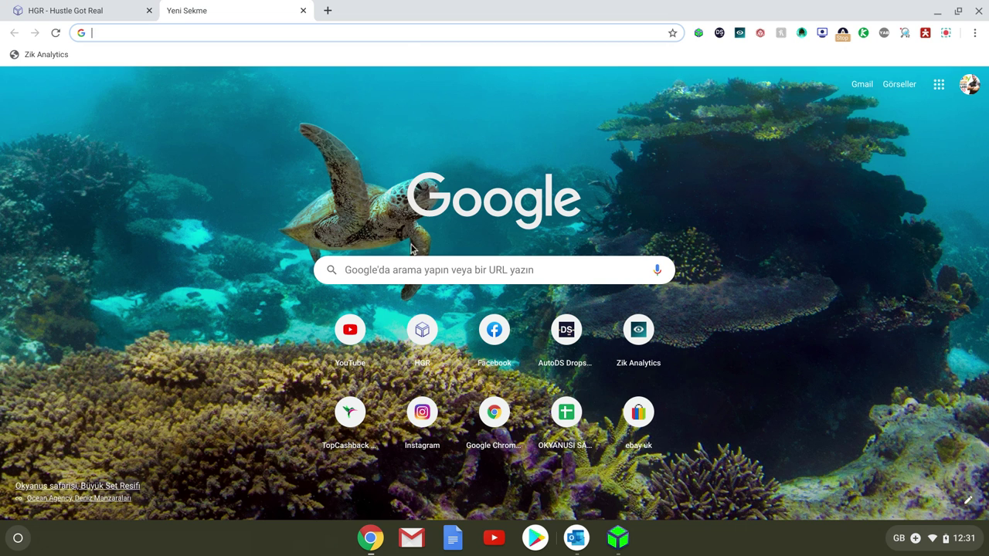
click(497, 413)
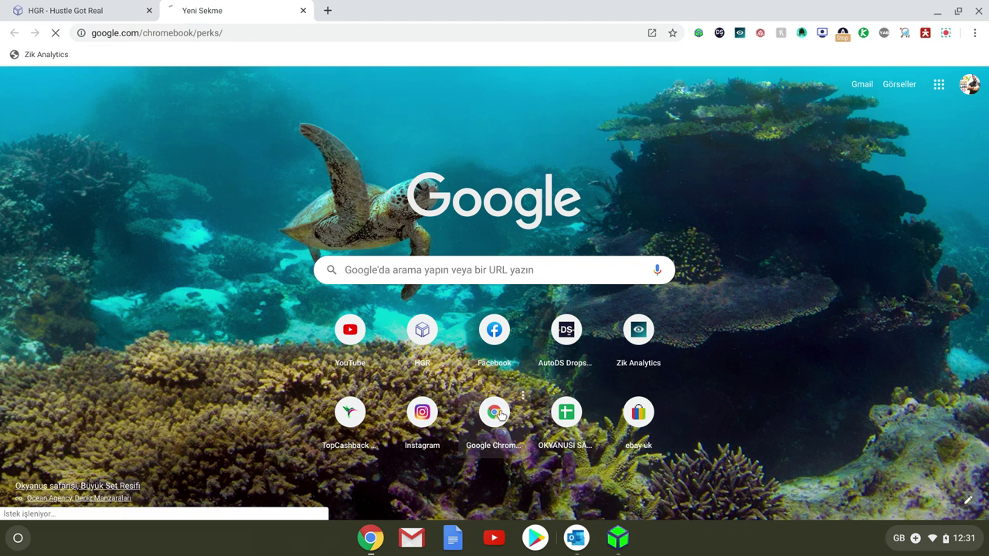
click(283, 31)
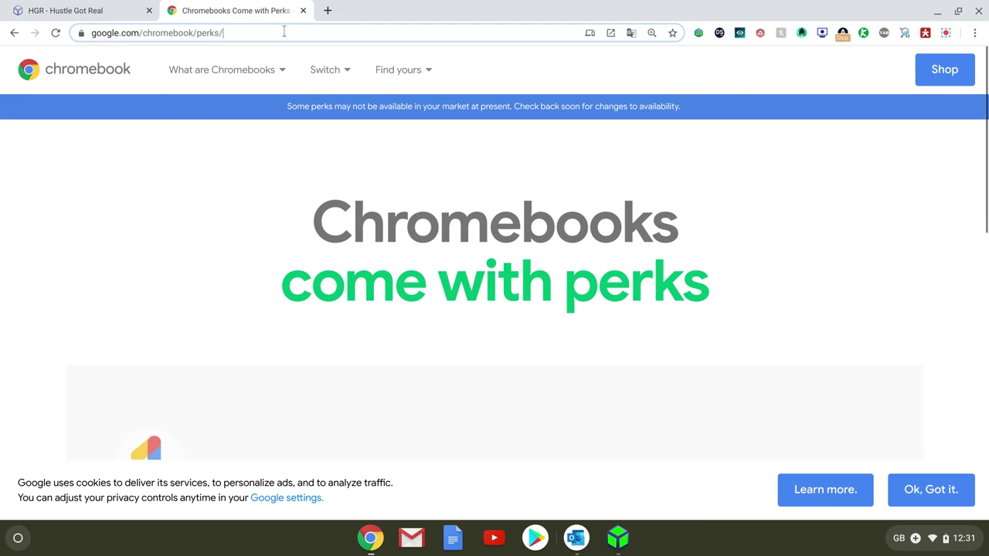
key(ctrl+a)
text(g)
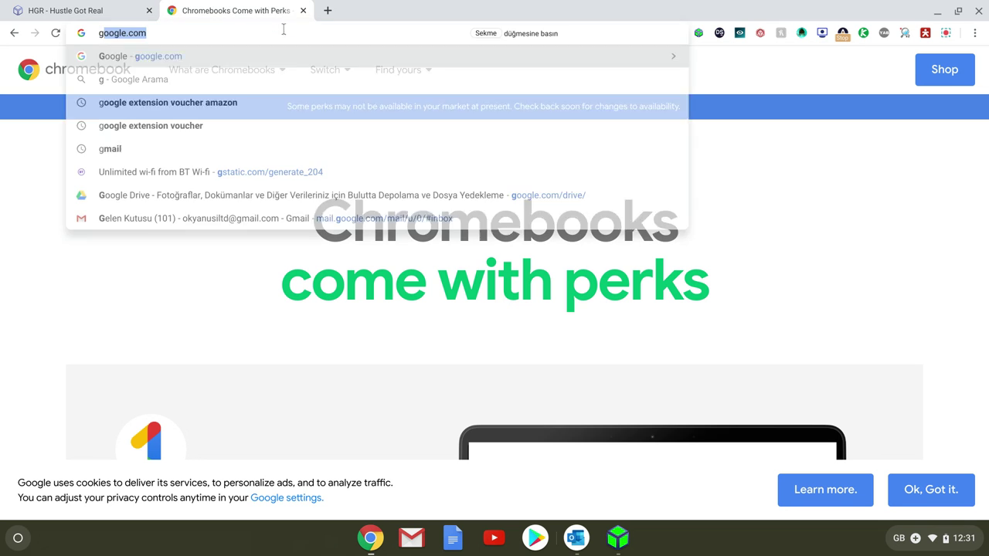
text(oo)
key(Return)
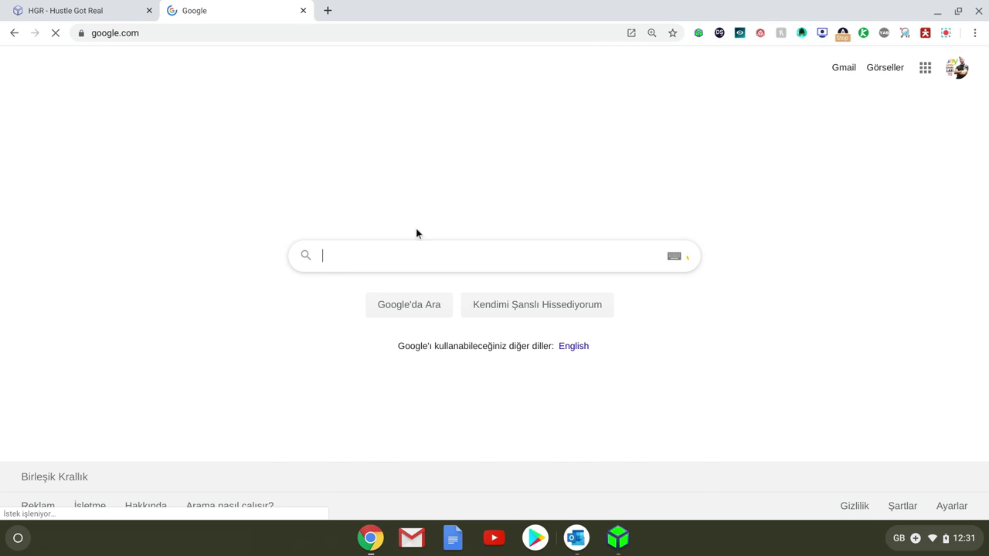
Search Google for "amazon uk" and open the Amazon.co.uk site
click(387, 263)
text(amazo)
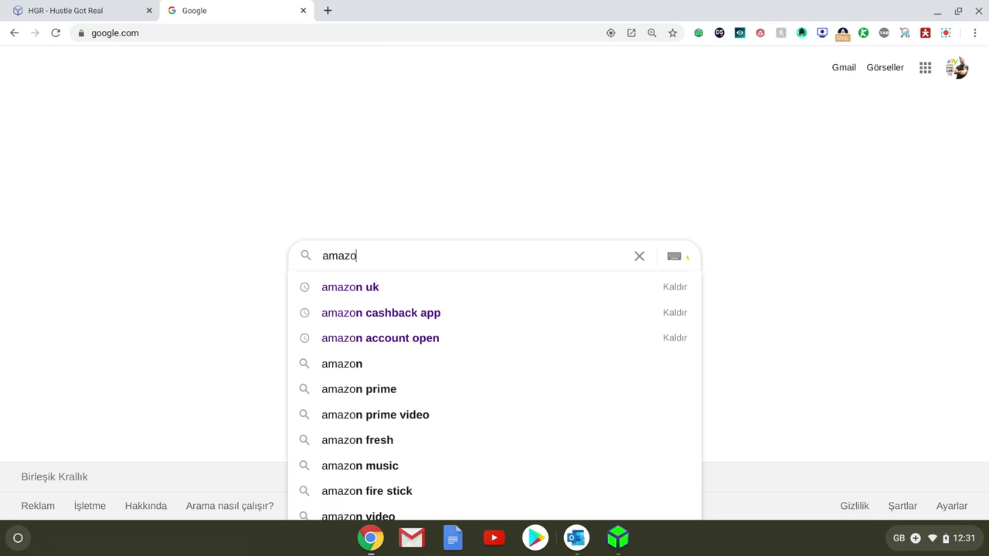
key(Down)
key(Return)
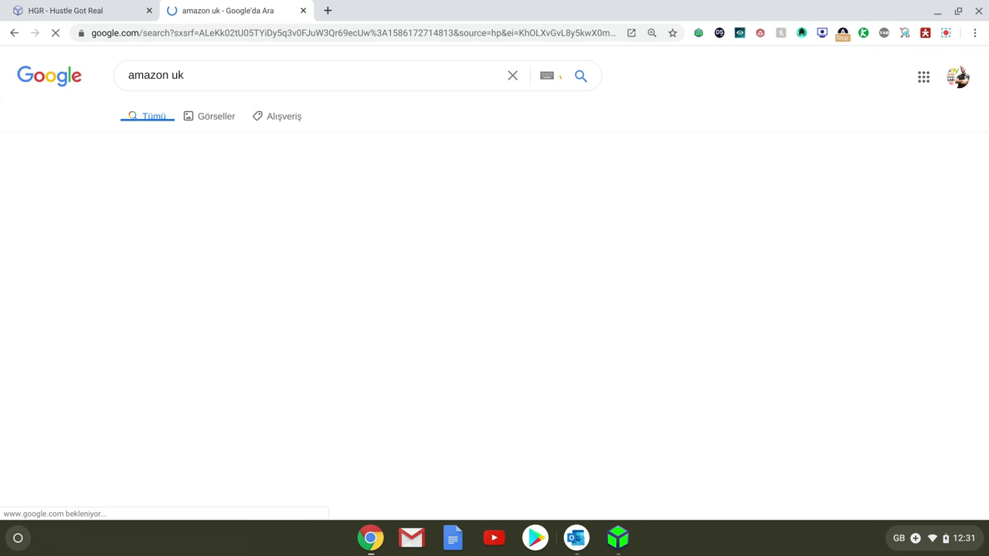
click(312, 193)
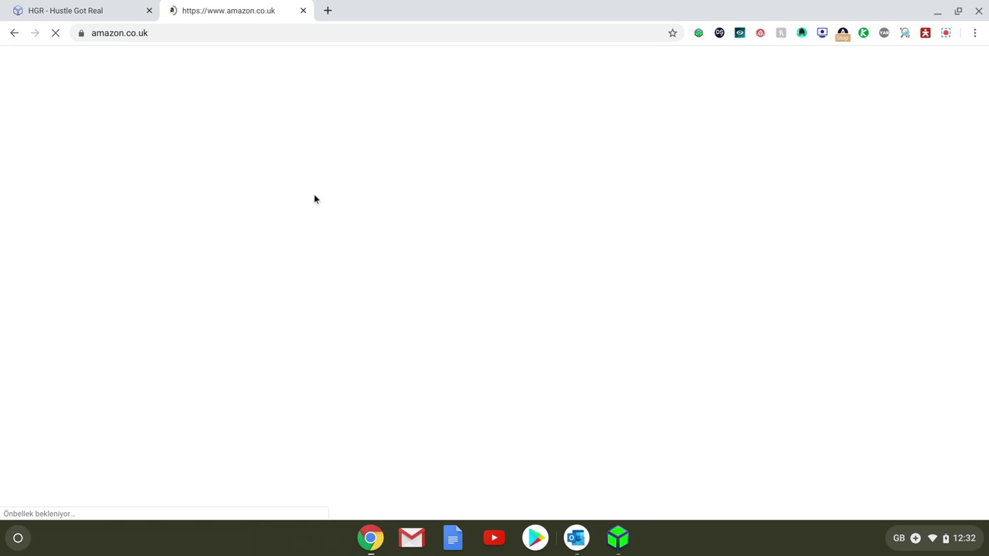
Search Amazon.co.uk for "Baby Shark"
click(346, 71)
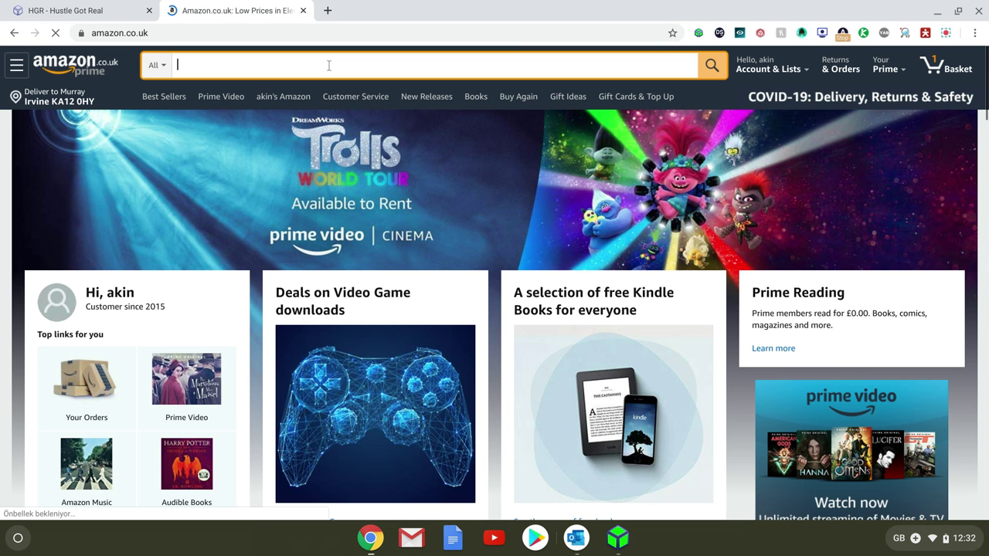
text(Baby Shark)
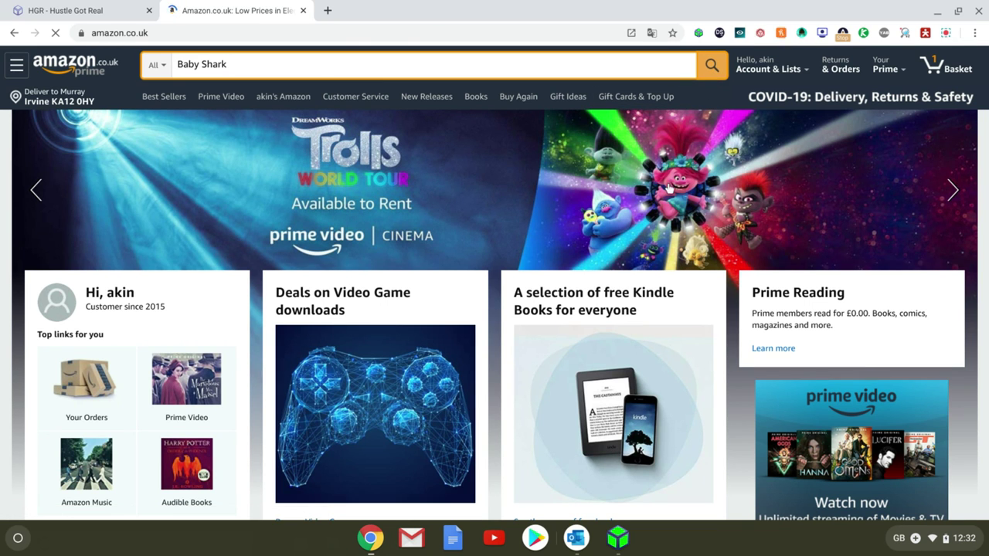
click(691, 72)
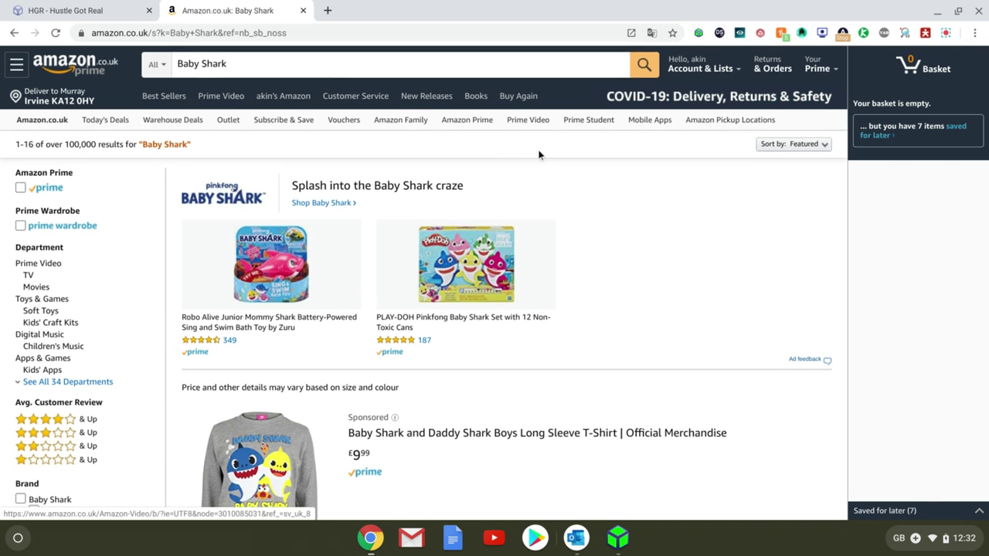
Open the ZURU ROBO ALIVE JUNIOR Baby Shark Sing and Swim Bath Toy from the search results
scroll(510, 143, down, 7)
scroll(513, 140, down, 7)
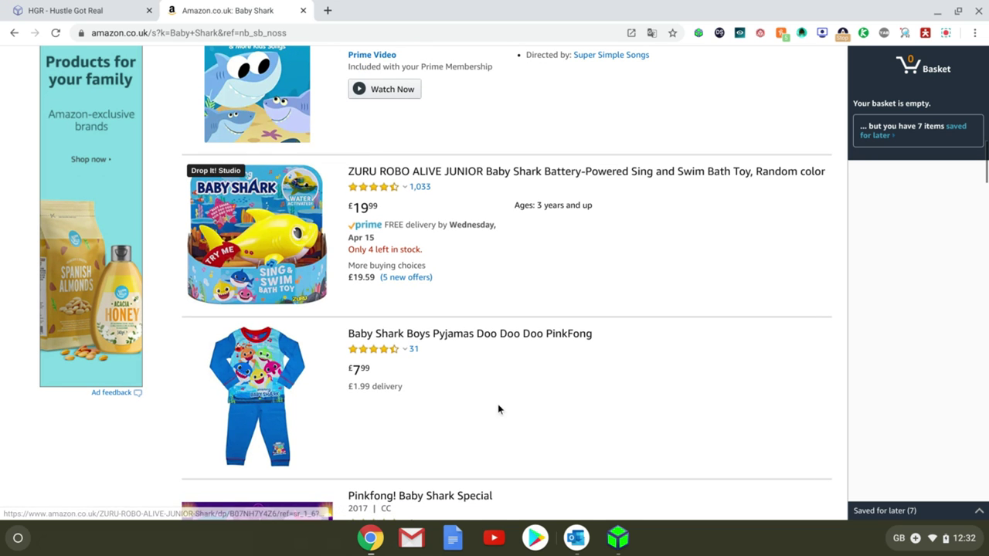
click(277, 245)
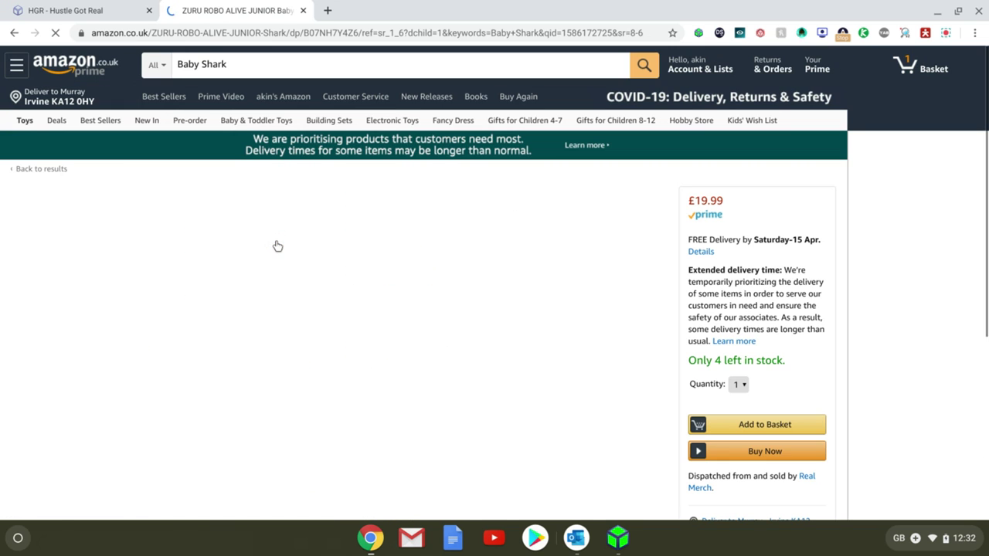
Review the bath toy's price, stock and delivery details, and return to the Hustle Got Real dashboard
scroll(263, 239, down, 2)
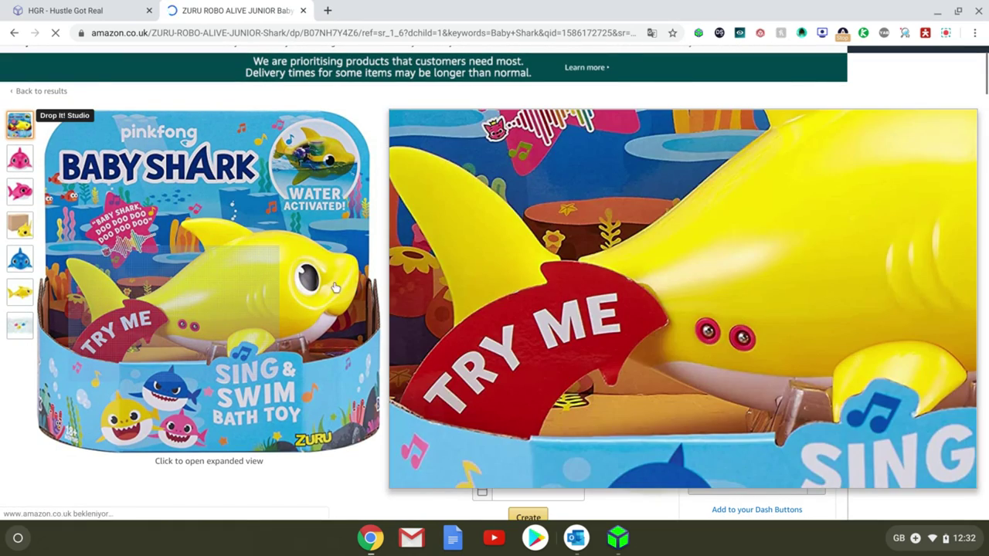
scroll(855, 177, down, 5)
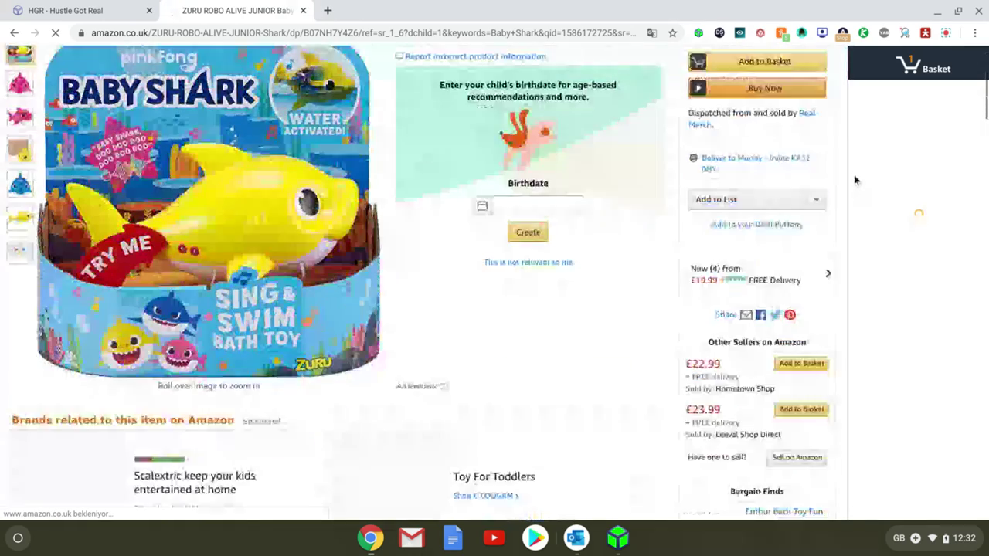
scroll(854, 179, up, 5)
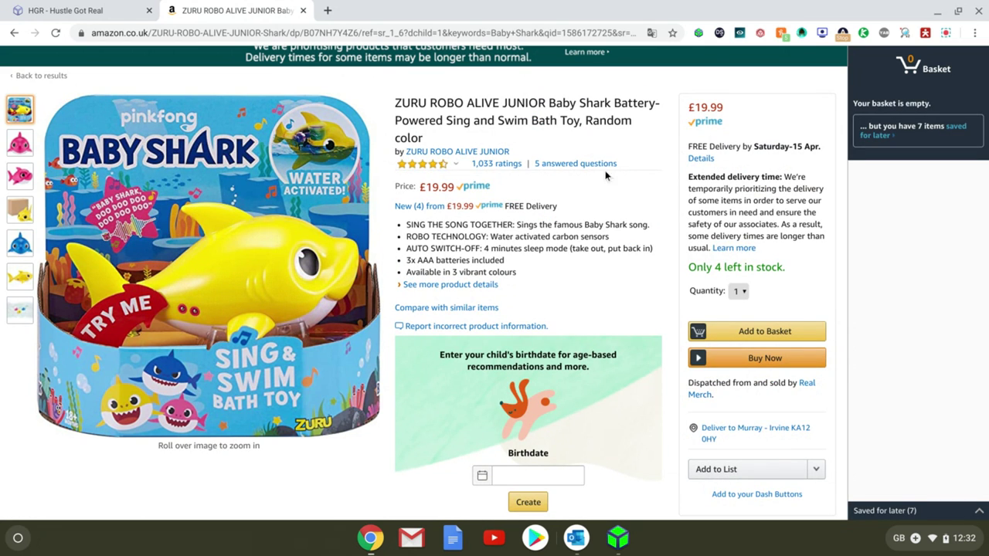
click(97, 9)
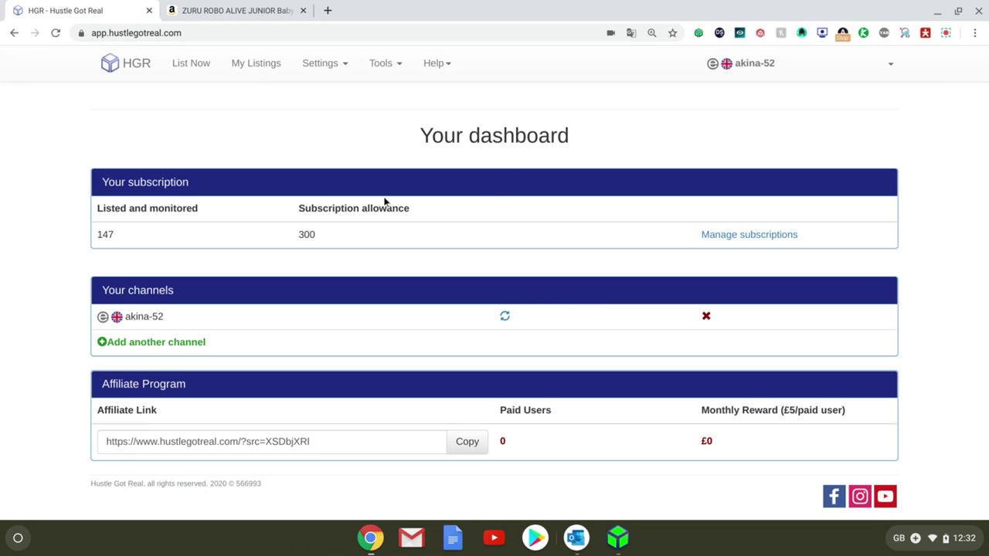
Open the Hustle Got Real help page and look through its list of supported suppliers
click(224, 10)
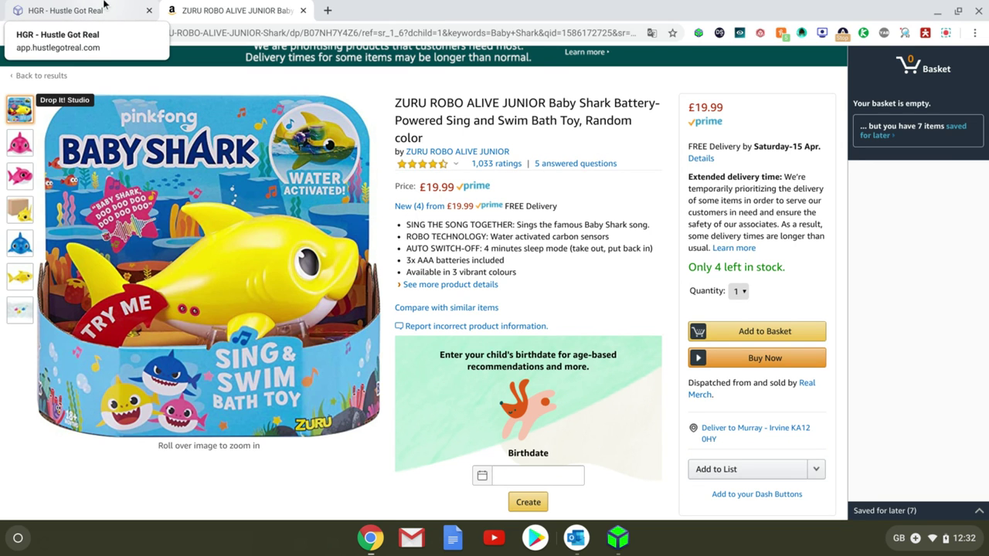
click(104, 8)
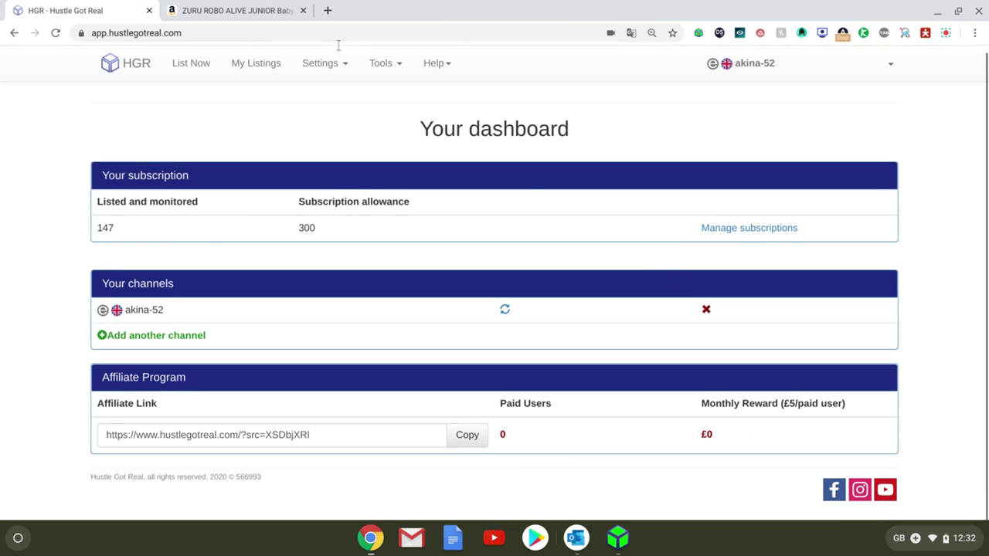
click(437, 65)
click(441, 96)
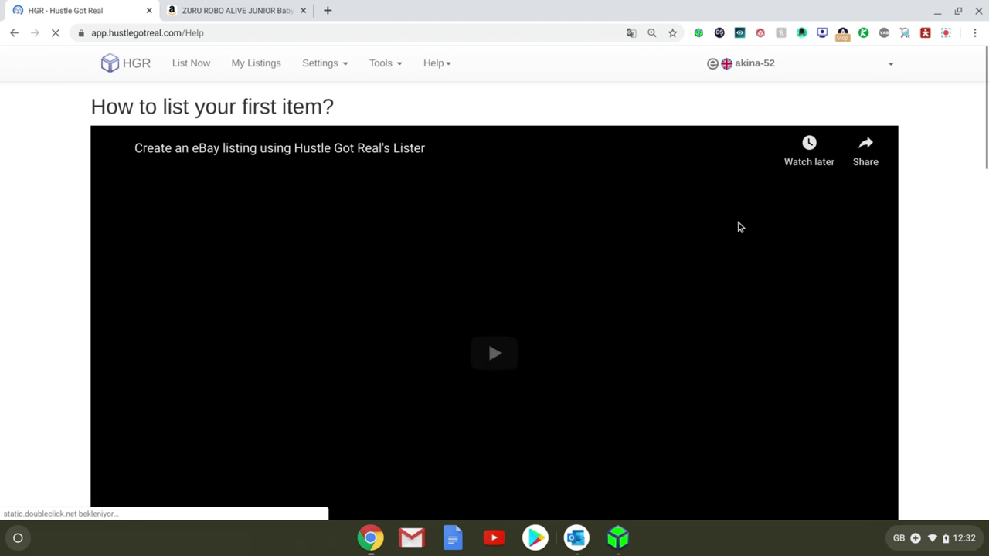
scroll(730, 255, down, 2)
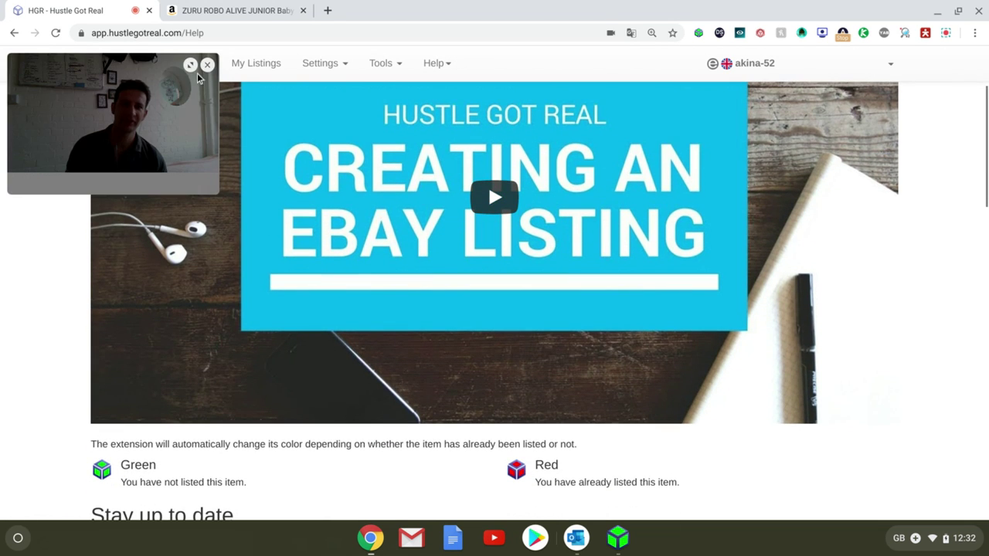
click(208, 64)
scroll(773, 200, down, 3)
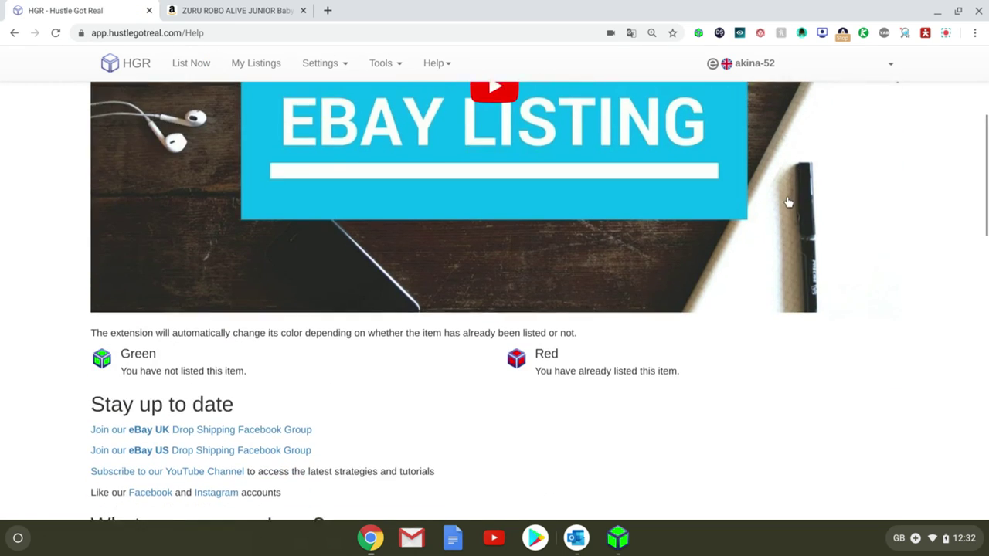
scroll(717, 256, down, 6)
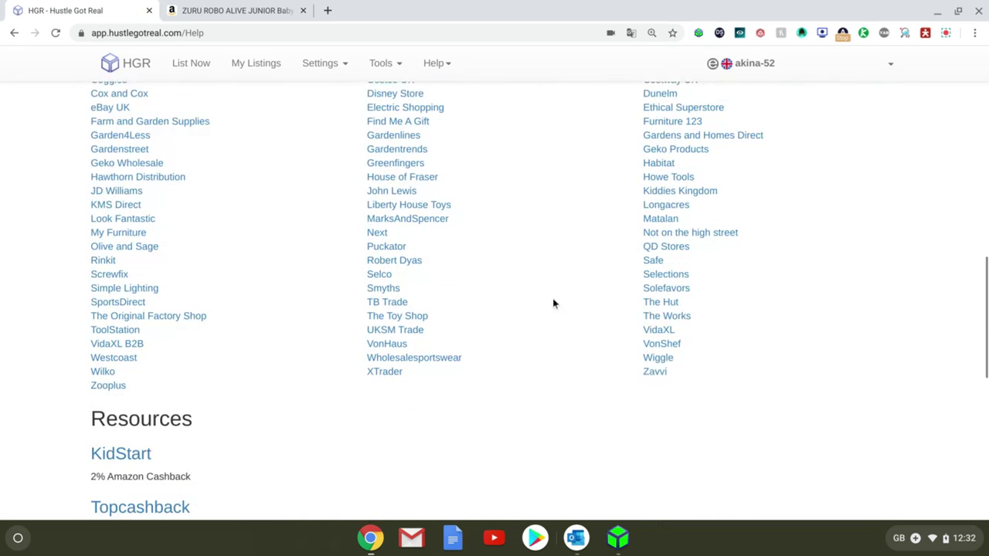
scroll(267, 366, up, 8)
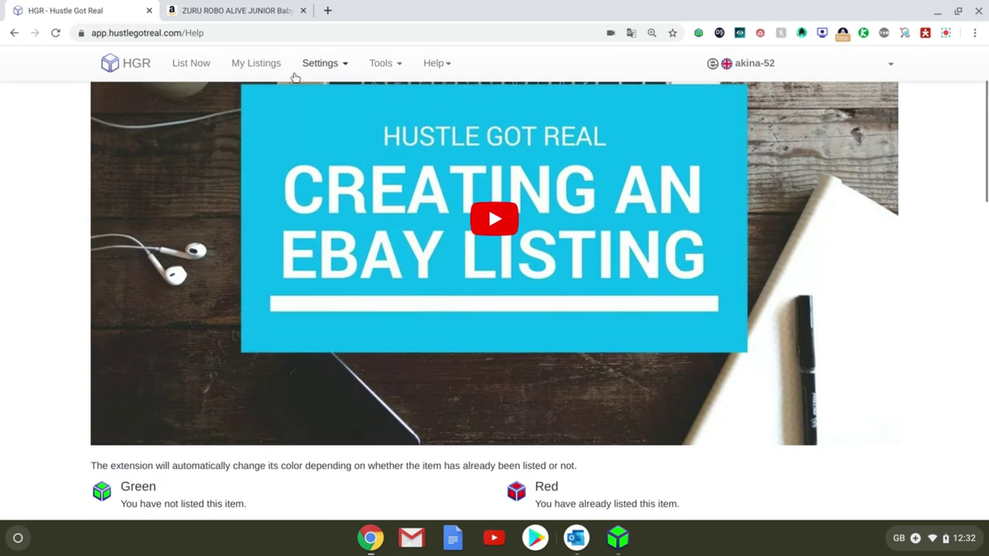
Open google.com in a new browser tab
click(328, 10)
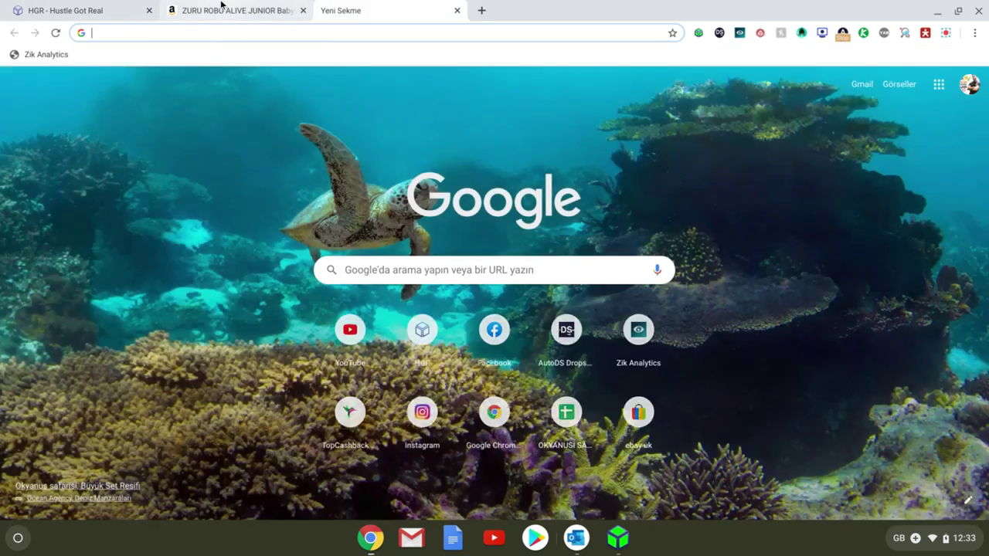
click(236, 11)
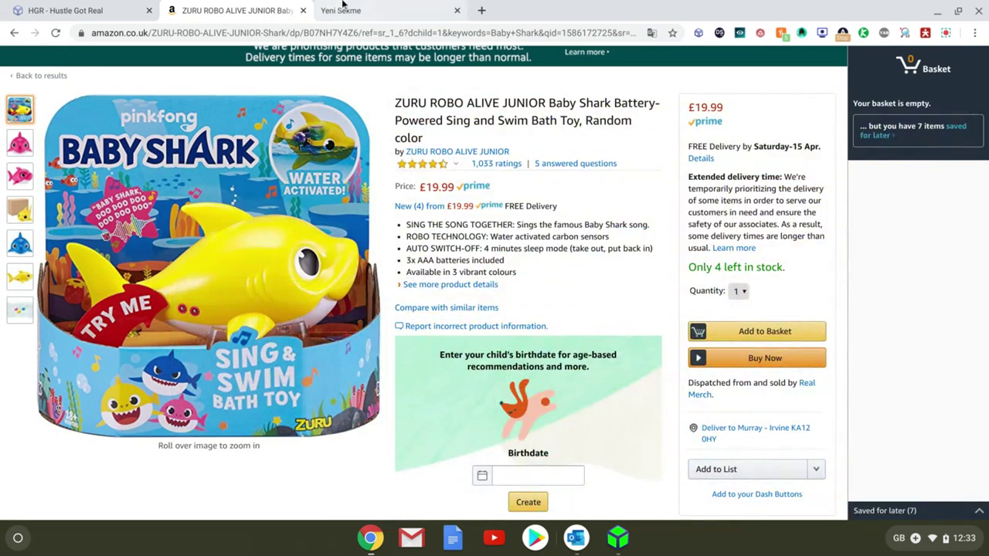
click(351, 10)
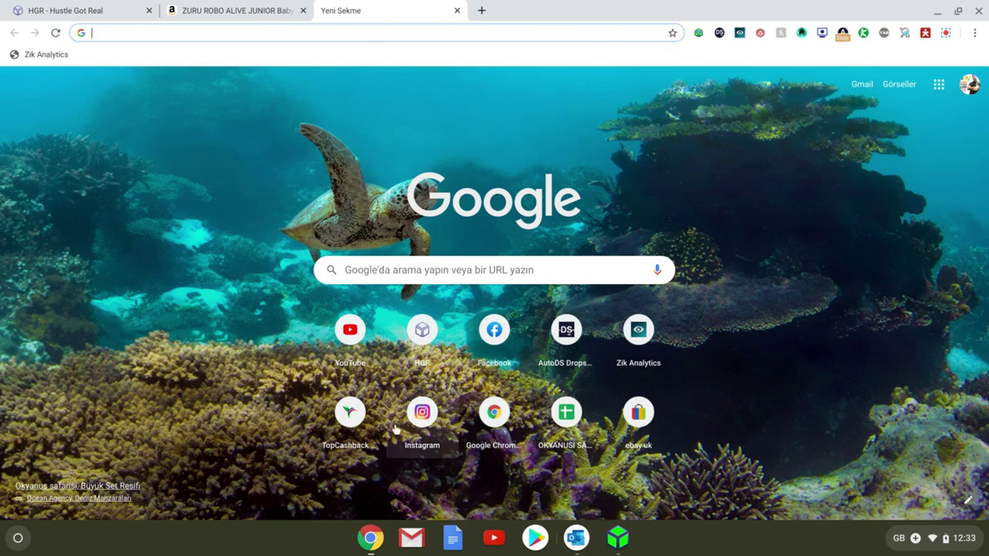
click(497, 427)
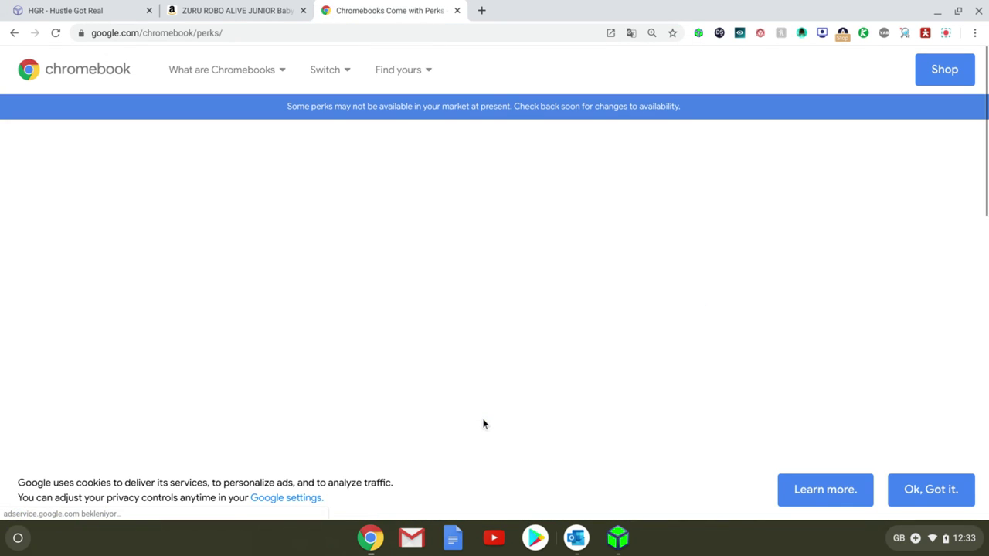
click(365, 33)
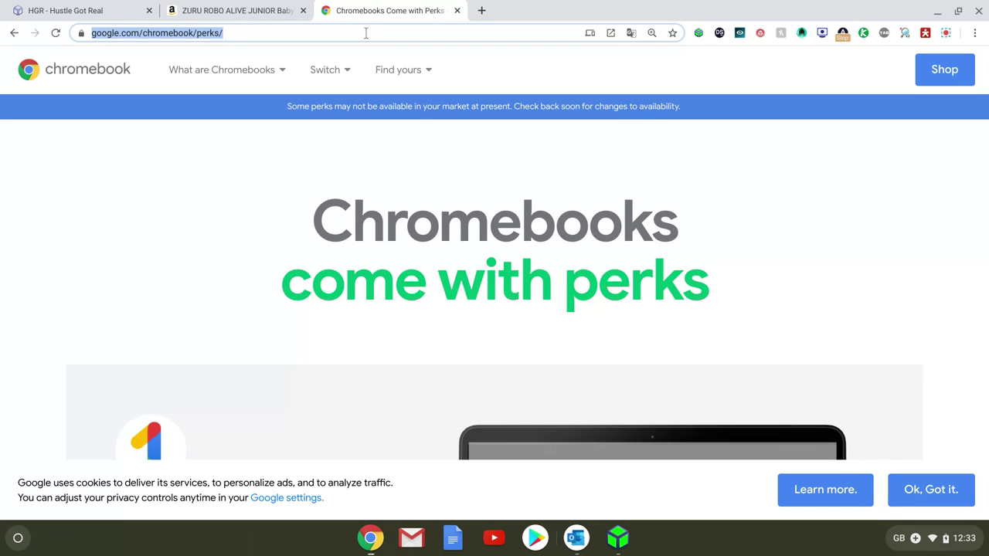
text(google.com)
key(Return)
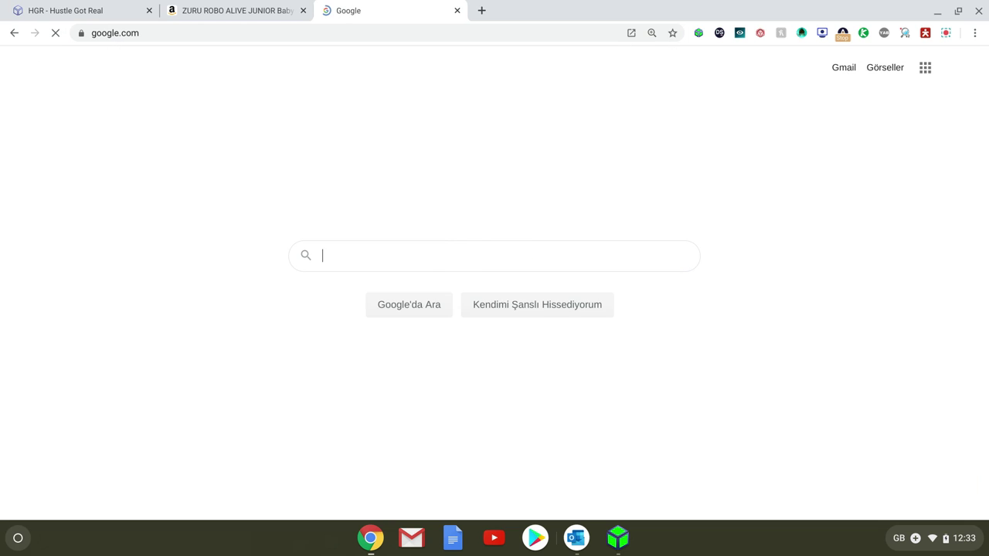
Search Google for "baby shark toys uk"
text(babys)
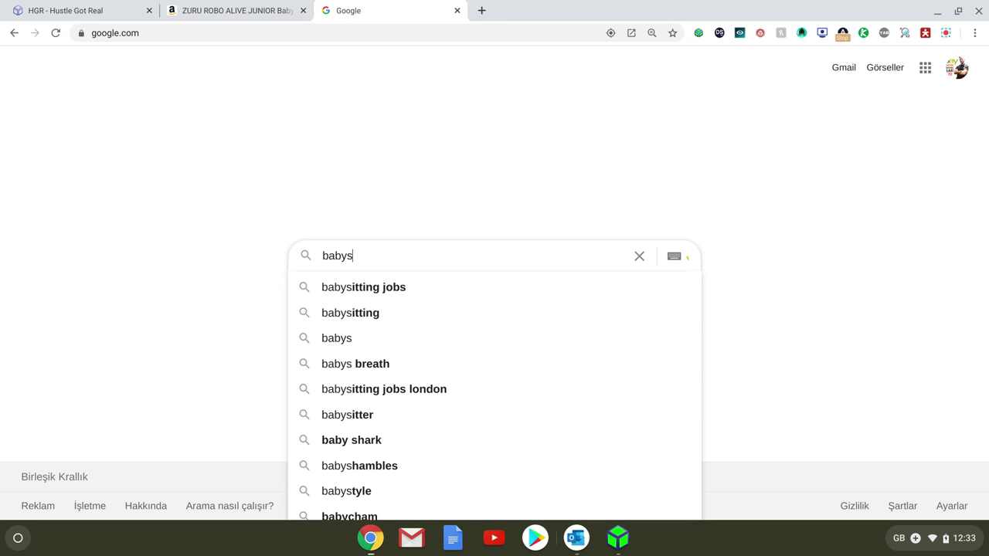
key(BackSpace)
text(s)
key(Down)
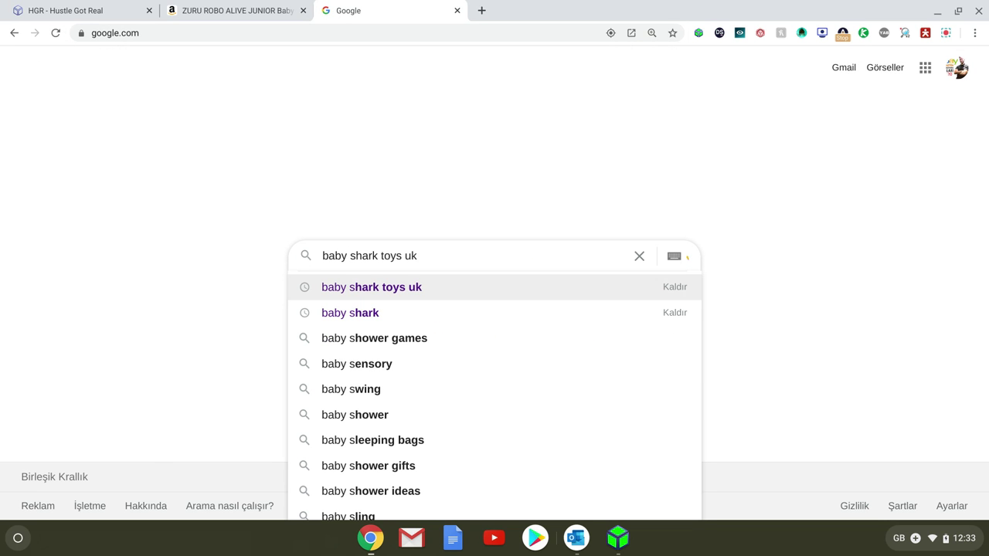
key(Return)
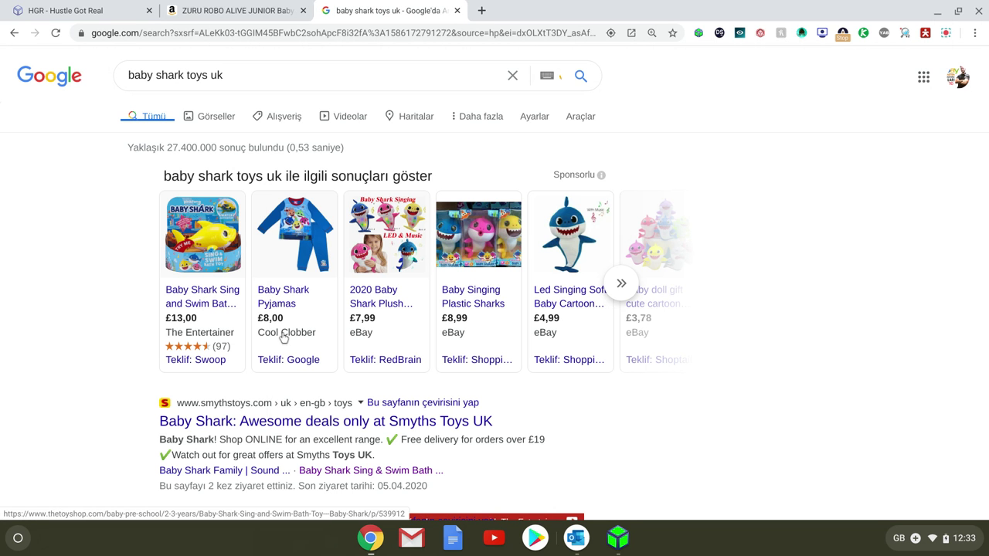
Browse the search results and open the Smyths Toys UK Baby Shark page in its own tab
scroll(610, 312, down, 2)
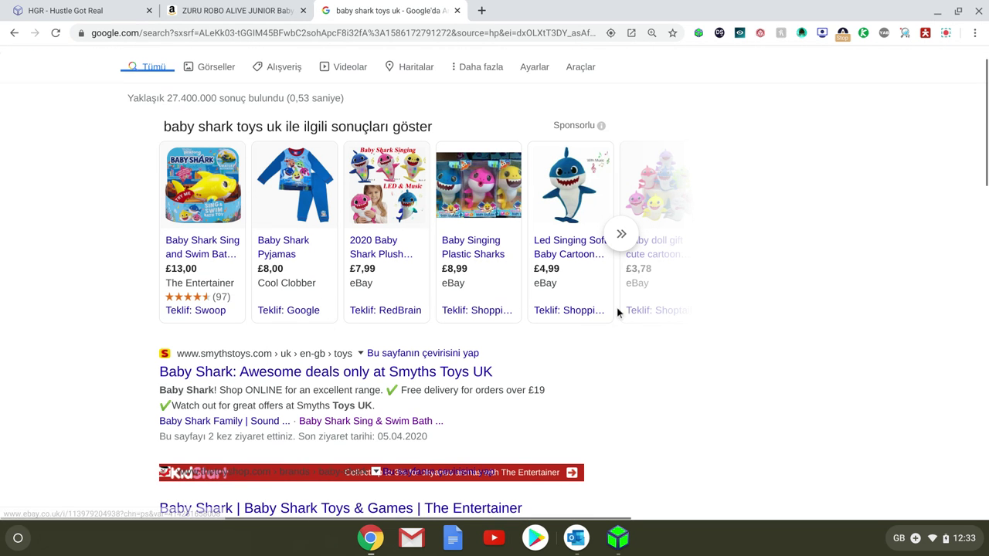
scroll(616, 312, down, 2)
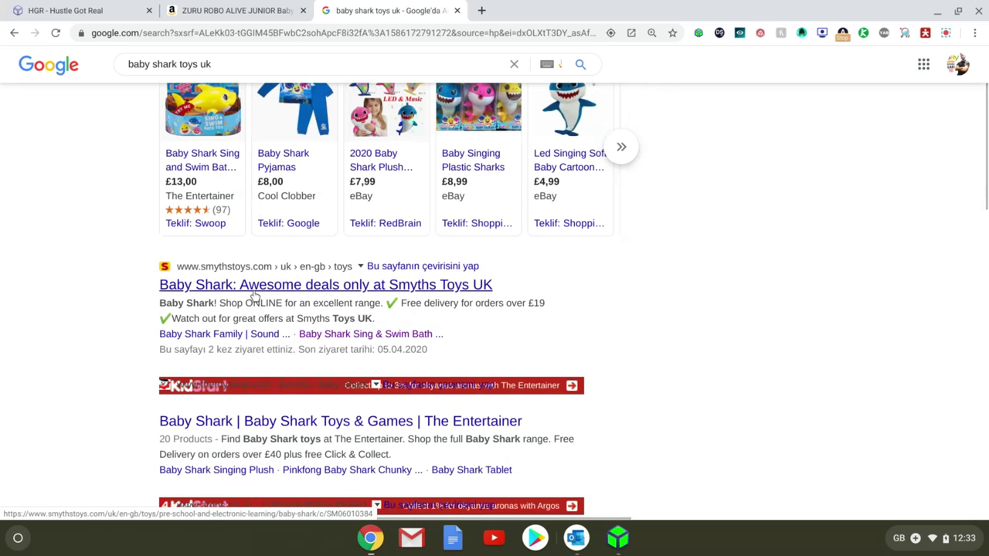
middle_click(255, 297)
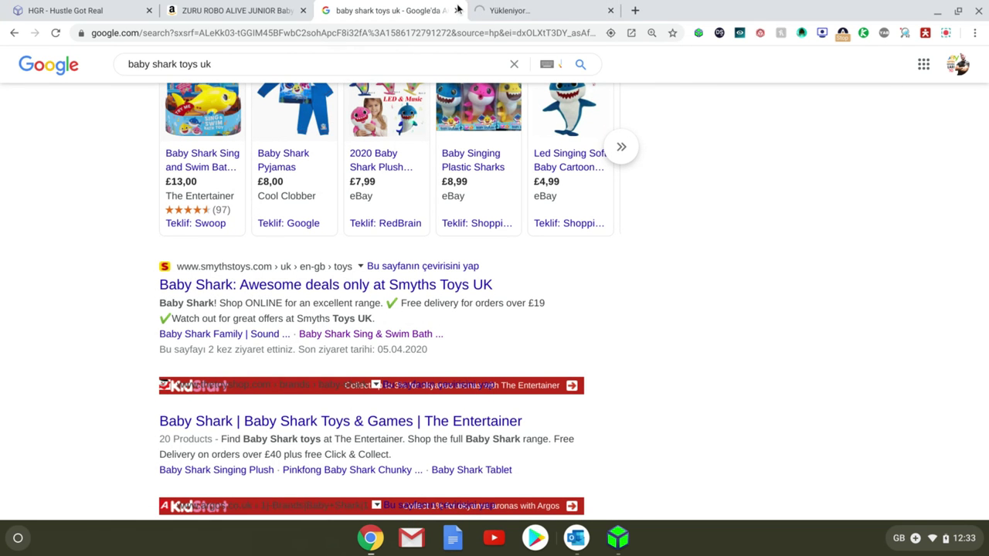
scroll(378, 234, down, 5)
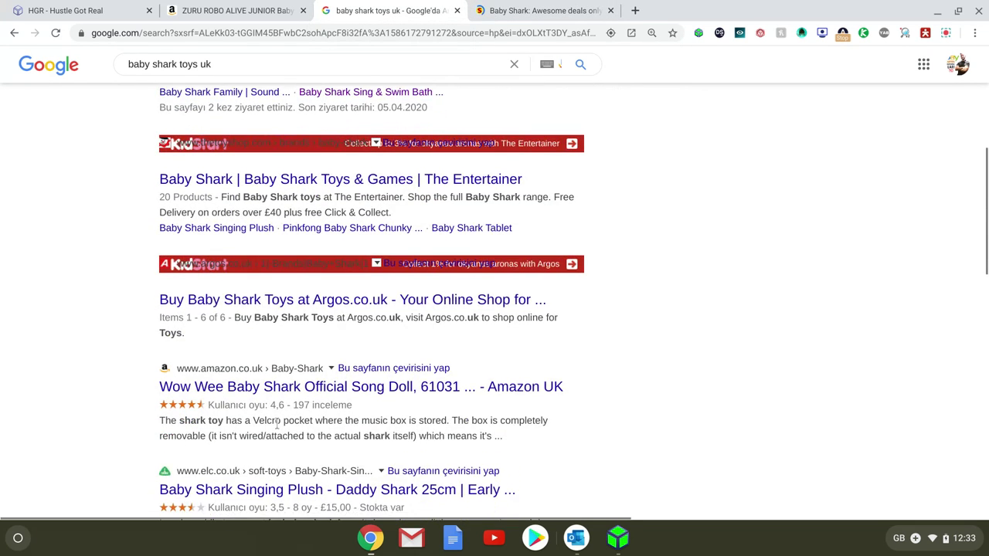
scroll(286, 414, down, 10)
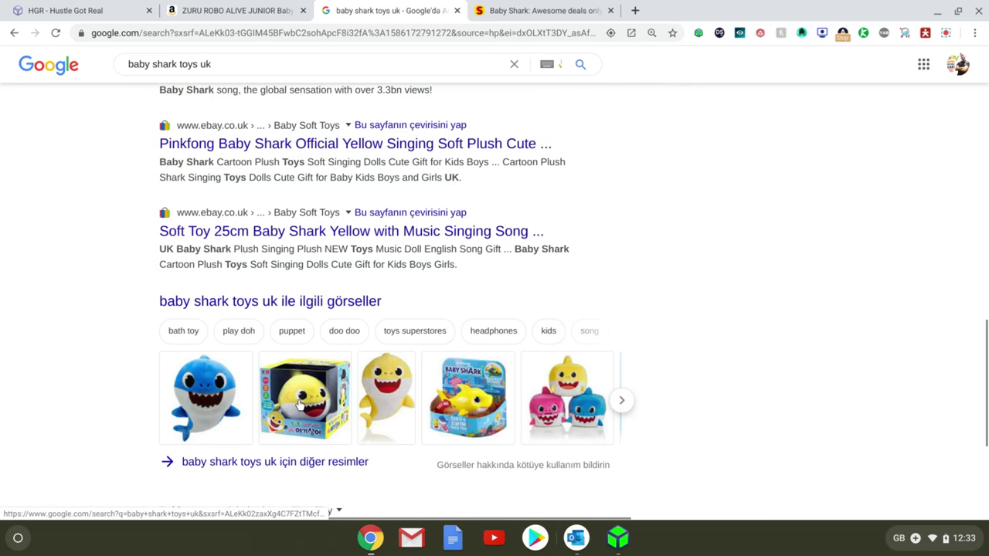
scroll(386, 243, up, 3)
click(499, 10)
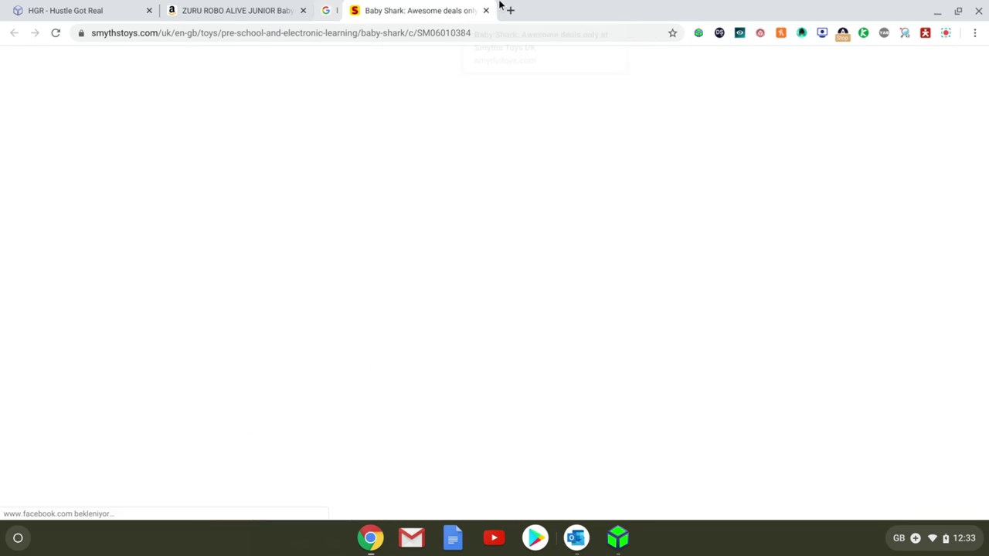
Open the Baby Shark Sing & Swim Bath Toy at Smyths and compare its price and delivery terms with the Amazon listing
scroll(583, 360, down, 5)
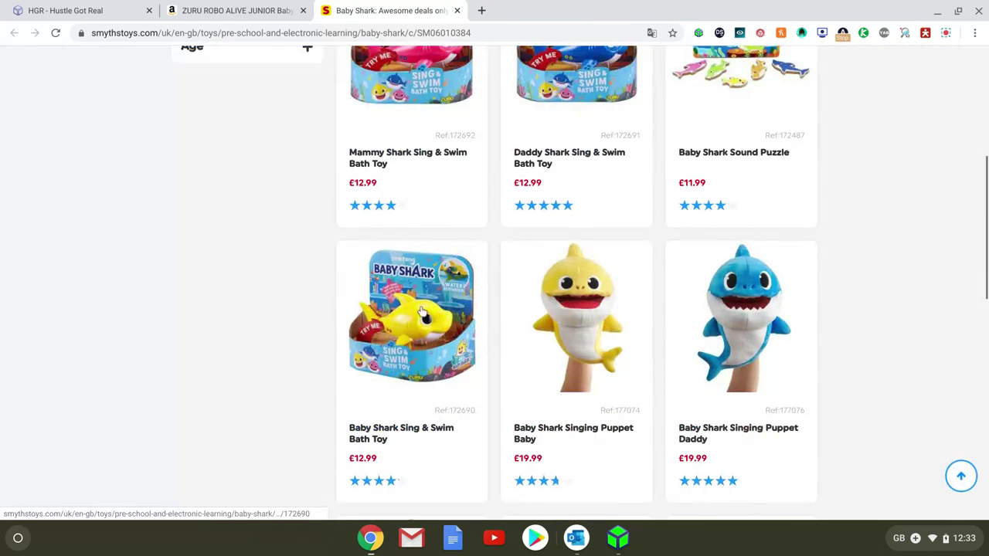
click(426, 312)
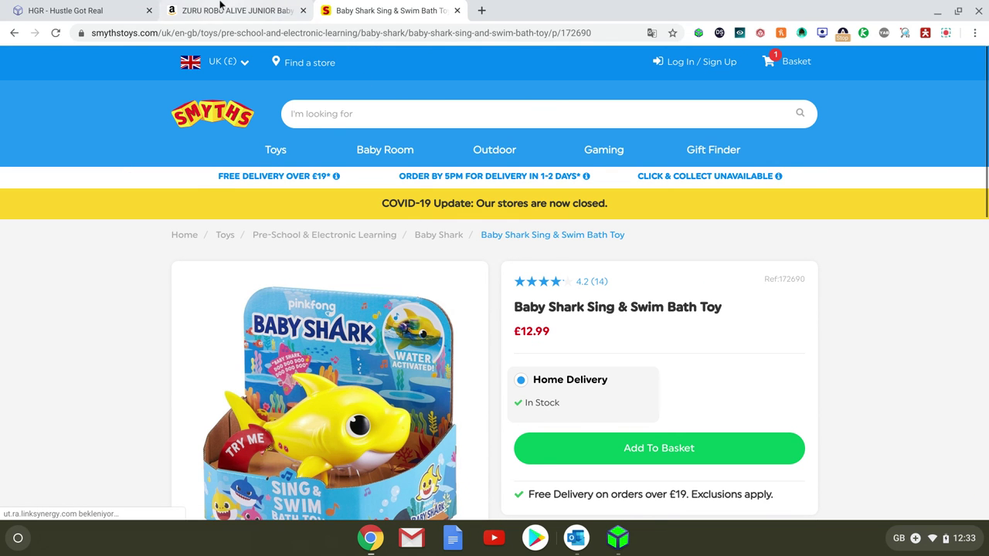
click(209, 6)
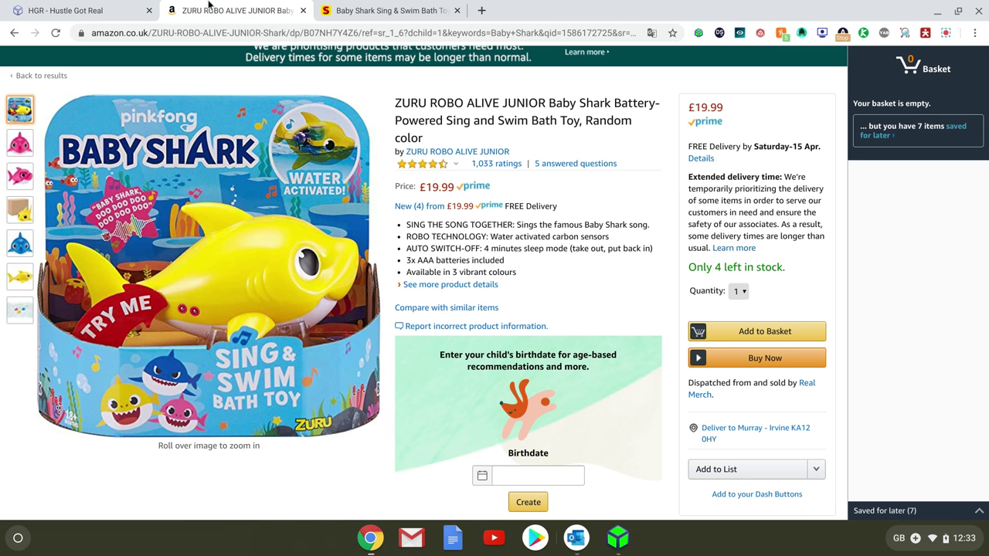
click(361, 7)
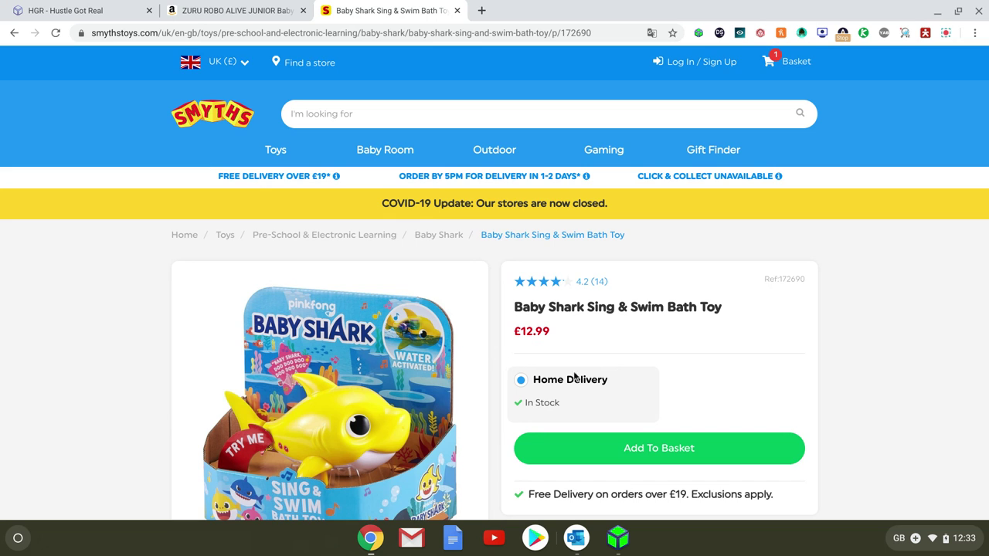
scroll(574, 376, down, 2)
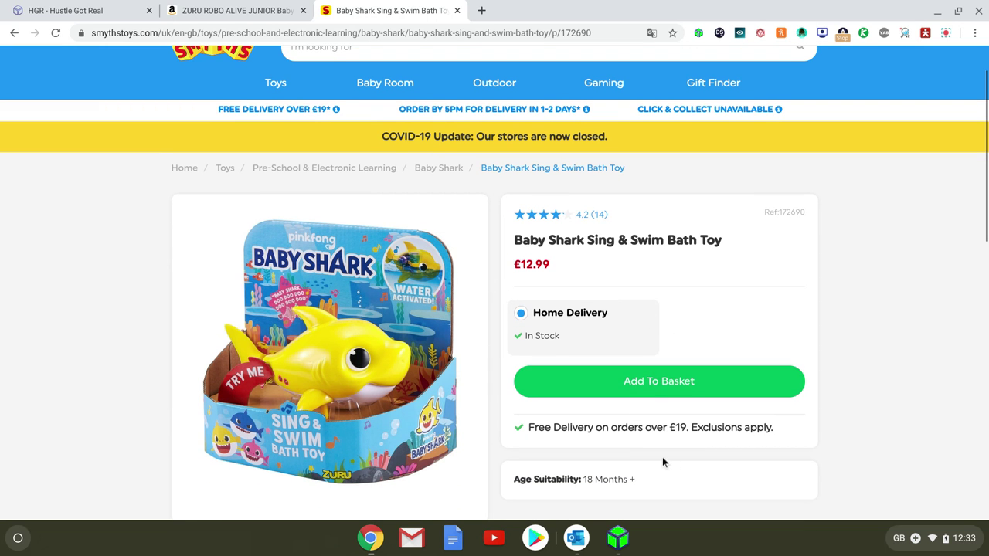
double_click(678, 427)
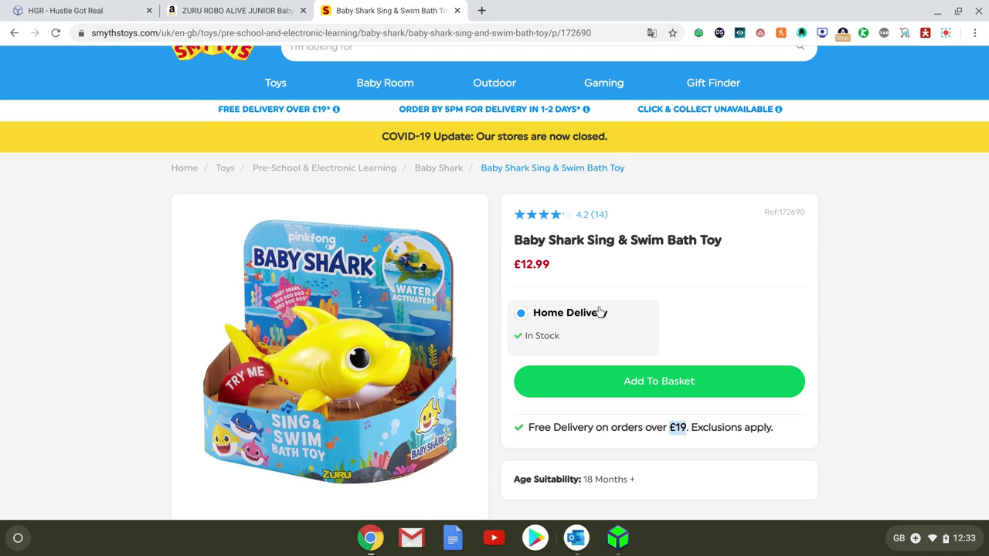
scroll(282, 199, up, 1)
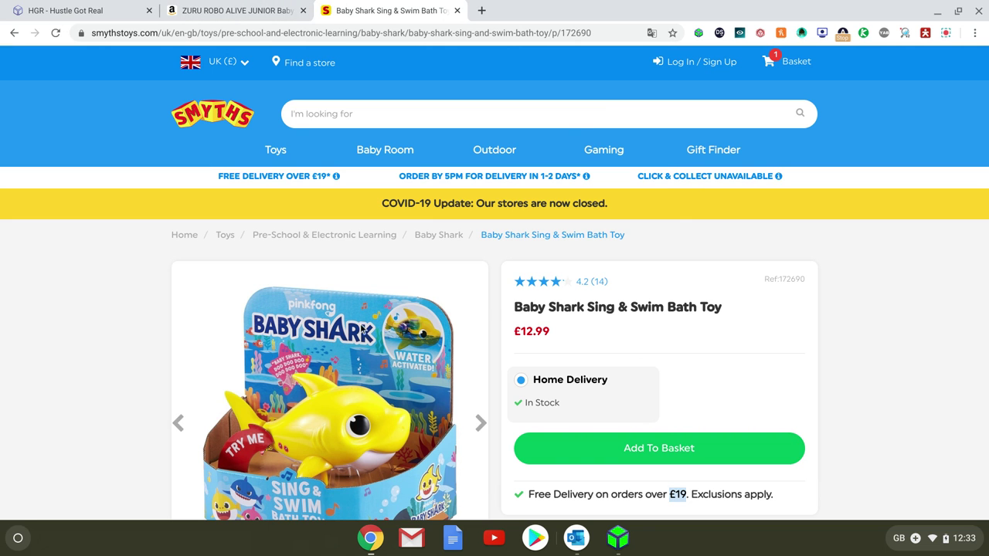
Close the old Hustle Got Real lister window and start a maximized new listing from the Smyths bath toy page
right_click(623, 535)
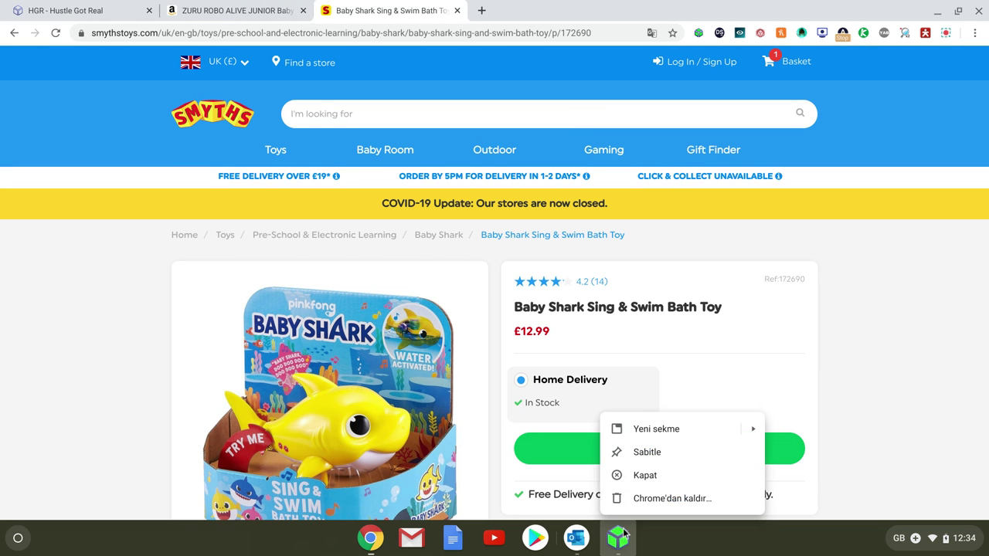
click(647, 475)
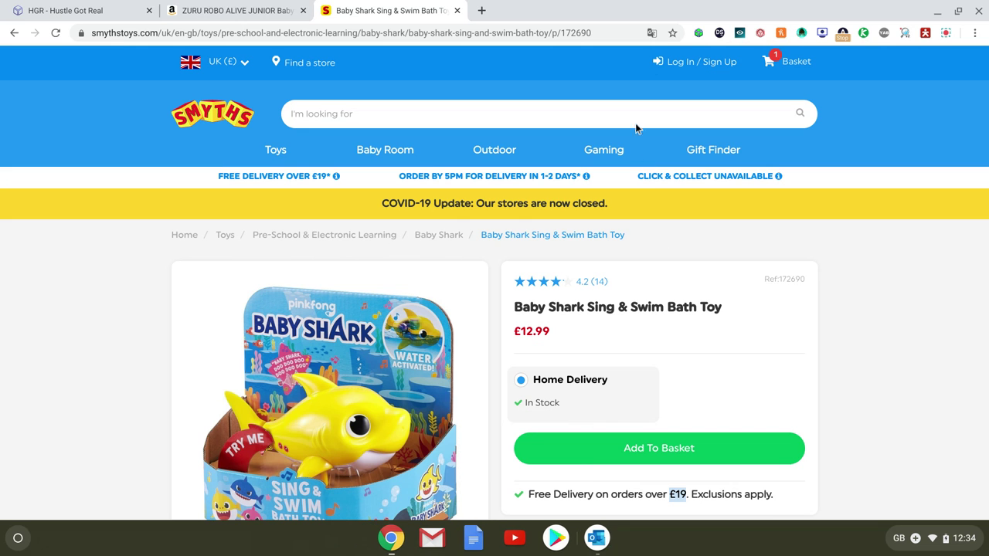
click(700, 34)
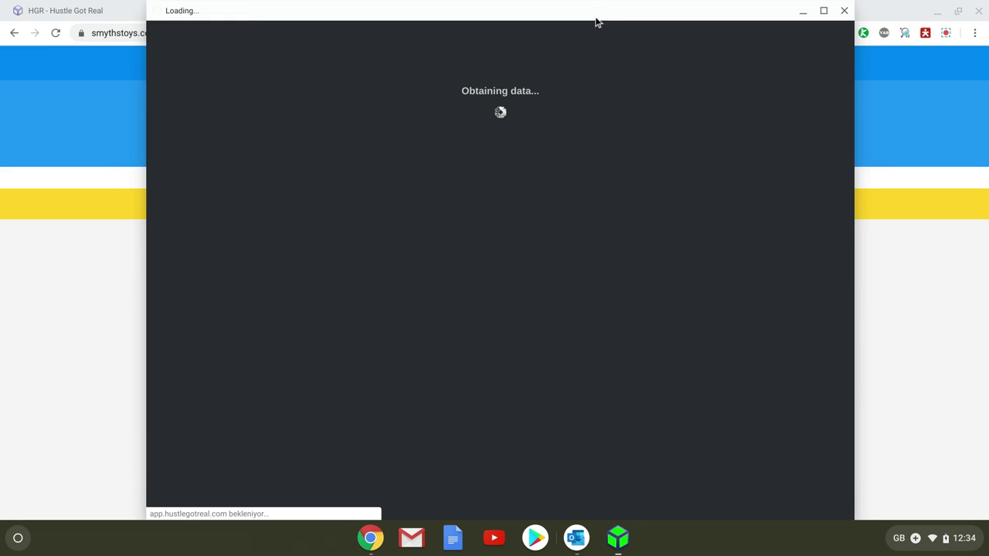
double_click(598, 14)
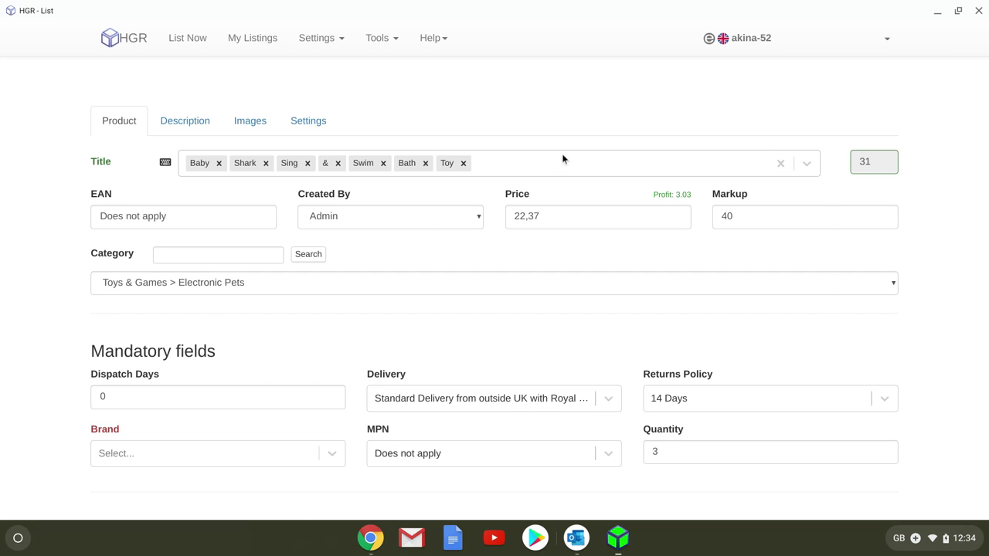
Add the suggested main keyword "Toy" to the end of the listing title
click(549, 160)
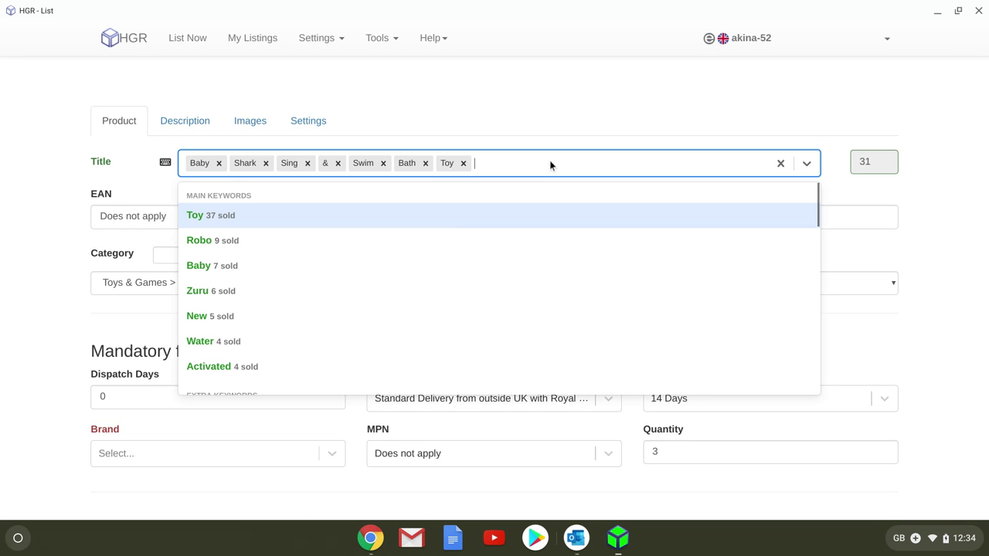
click(434, 216)
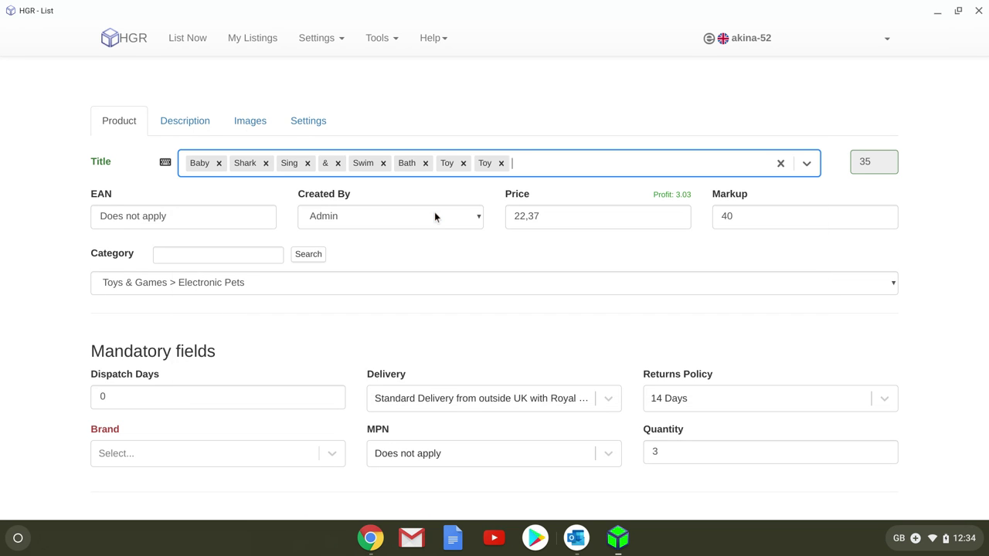
Remove the duplicate final "Toy" from the listing title, append the suggested keywords "New" and "Baby", and dismiss the ad notification
click(501, 163)
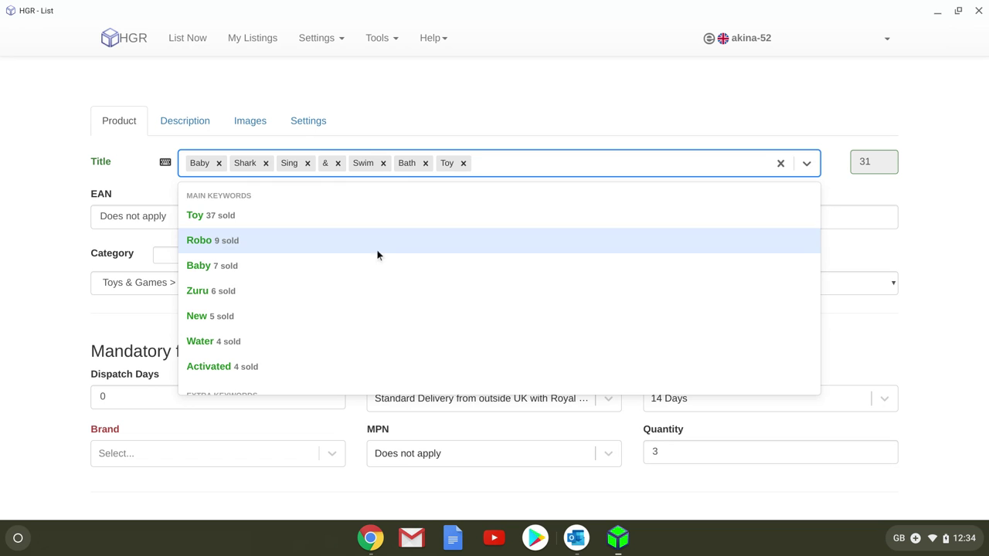
click(309, 313)
click(526, 169)
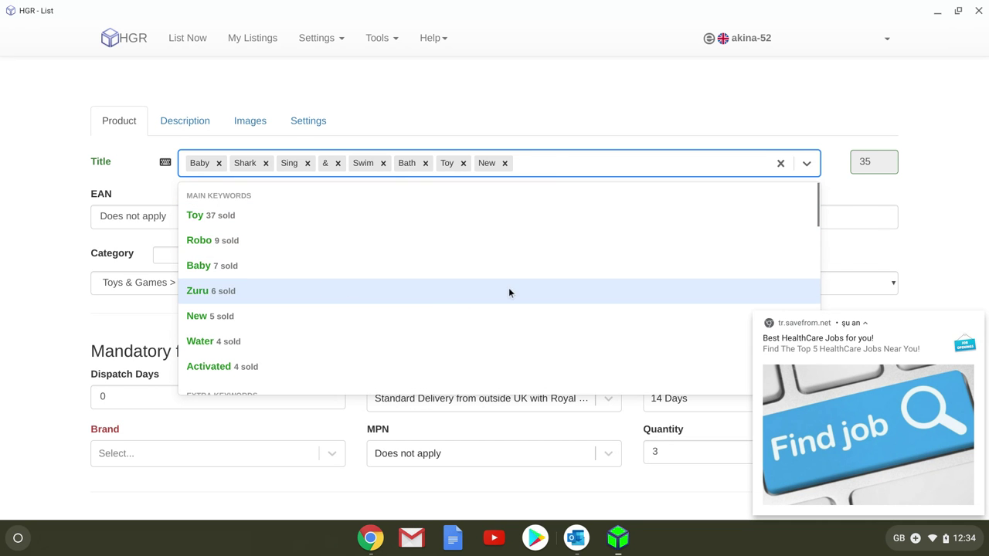
click(519, 270)
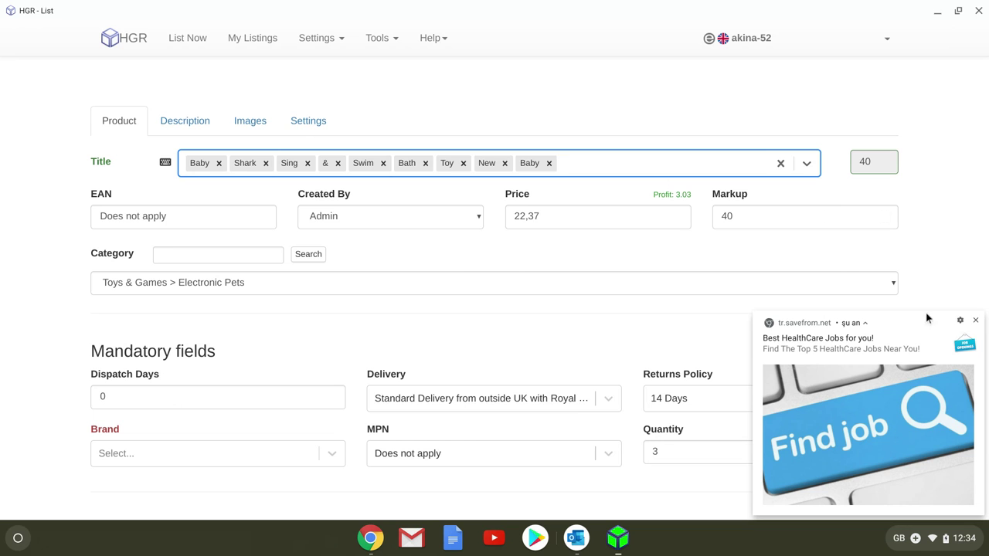
click(976, 324)
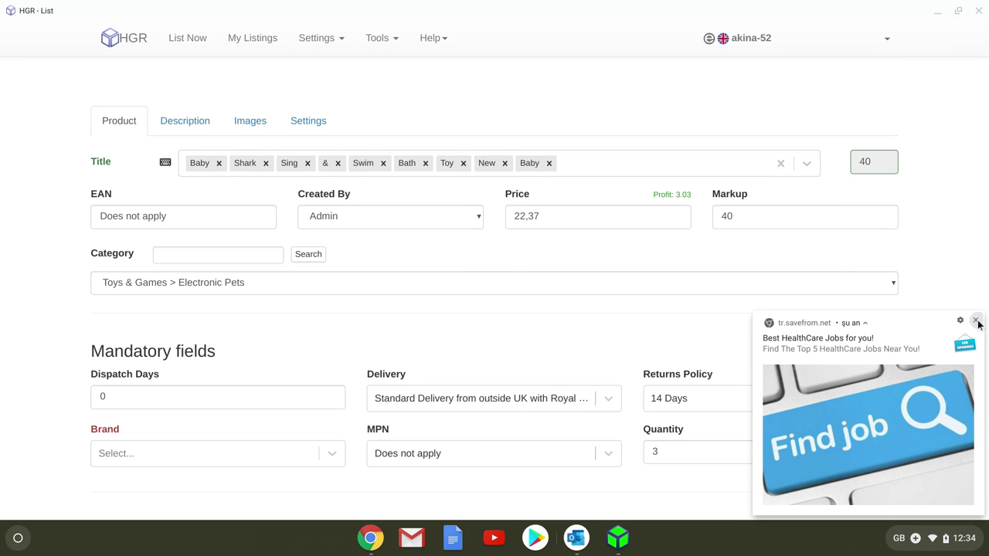
Append the suggested keywords "Kids" and "Activated" to the listing title
click(660, 159)
scroll(598, 245, down, 3)
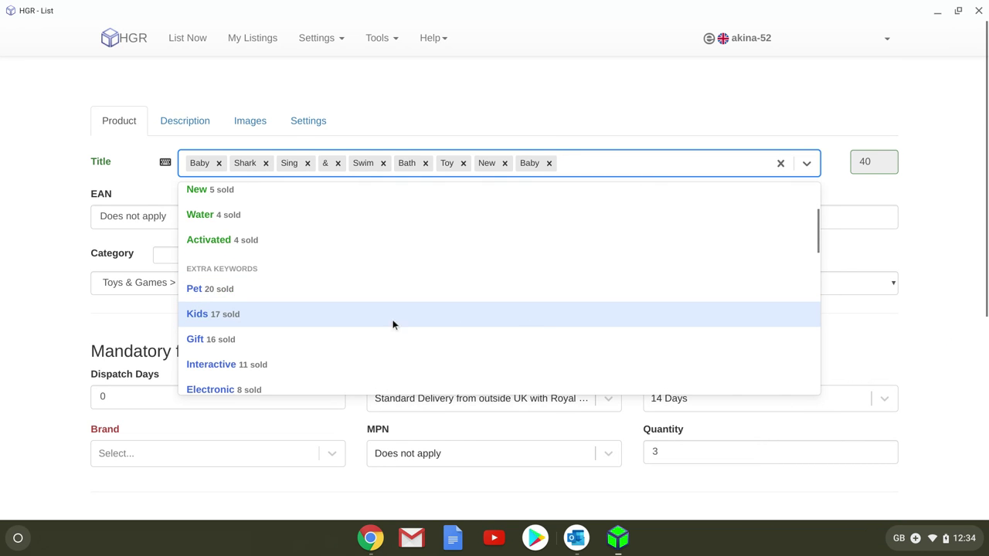
click(227, 314)
click(649, 165)
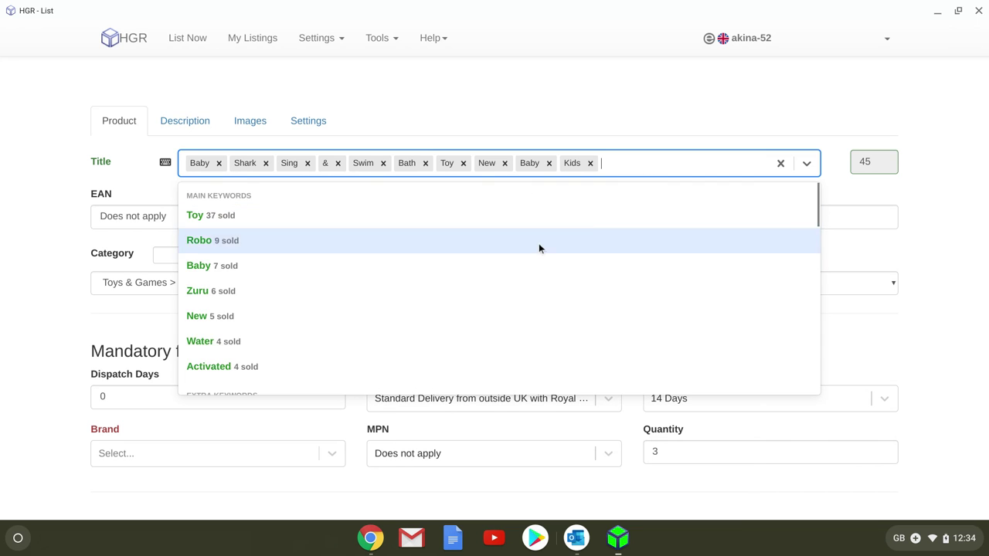
scroll(539, 243, down, 3)
click(660, 271)
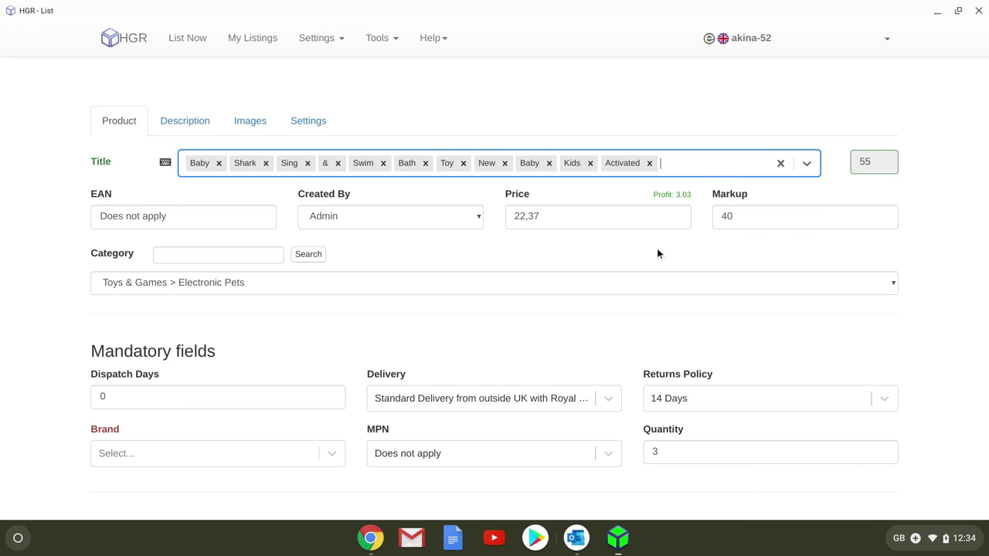
Append the extra keyword "Toys" to the listing title and move "New" to the front
click(689, 163)
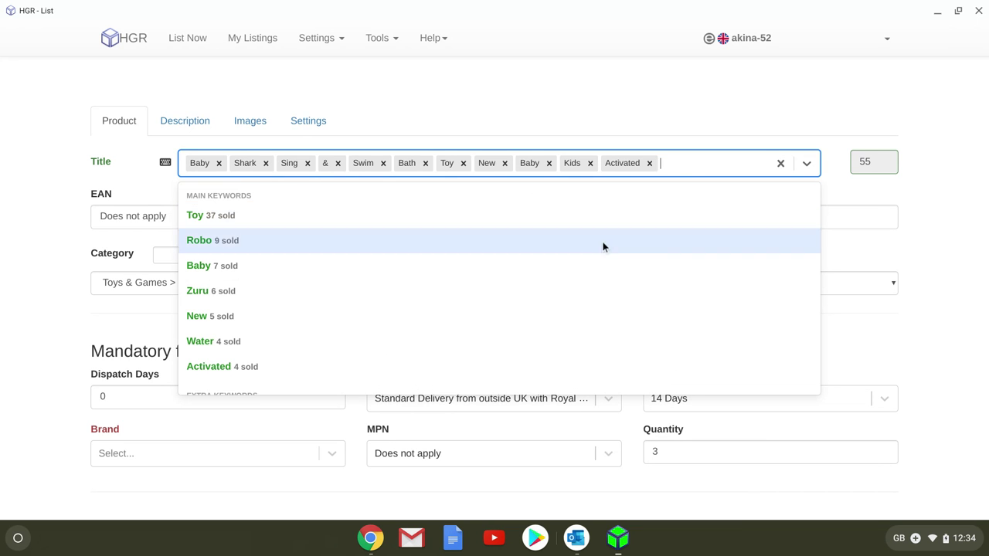
scroll(578, 317, down, 3)
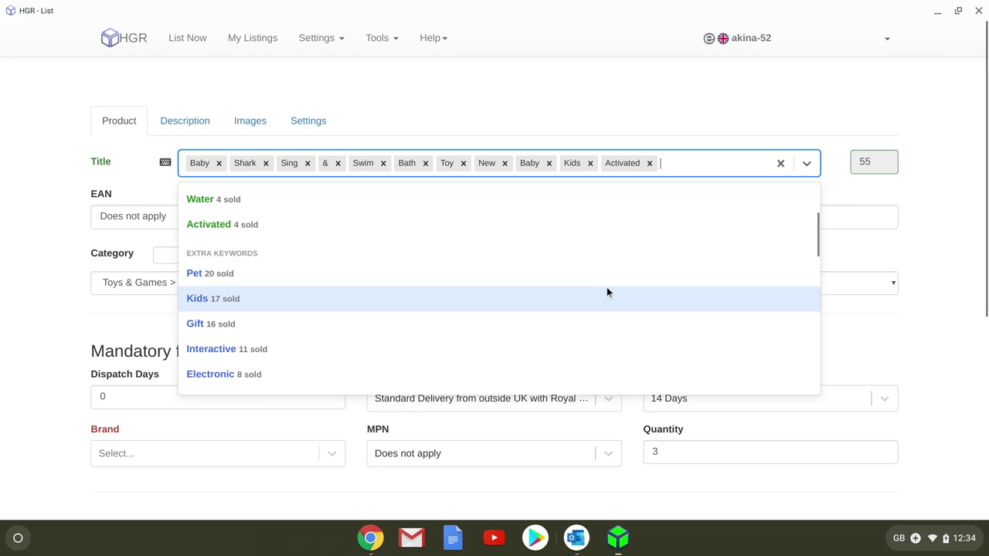
scroll(605, 288, down, 1)
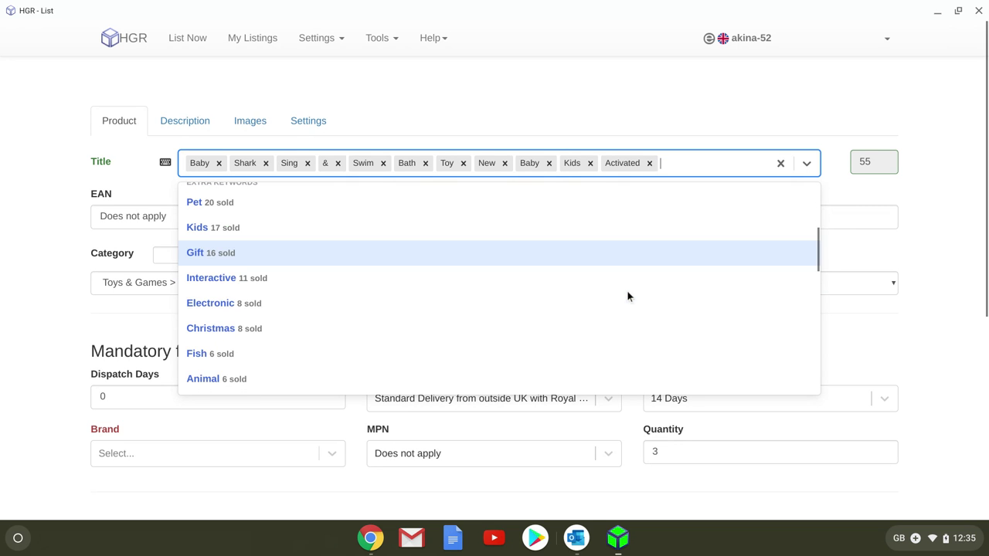
scroll(628, 325, down, 2)
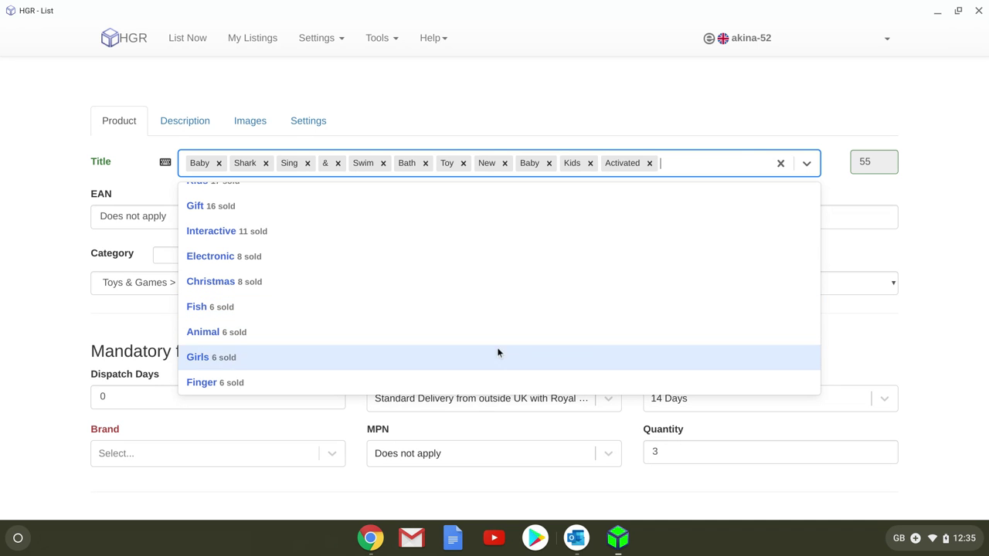
scroll(622, 309, down, 8)
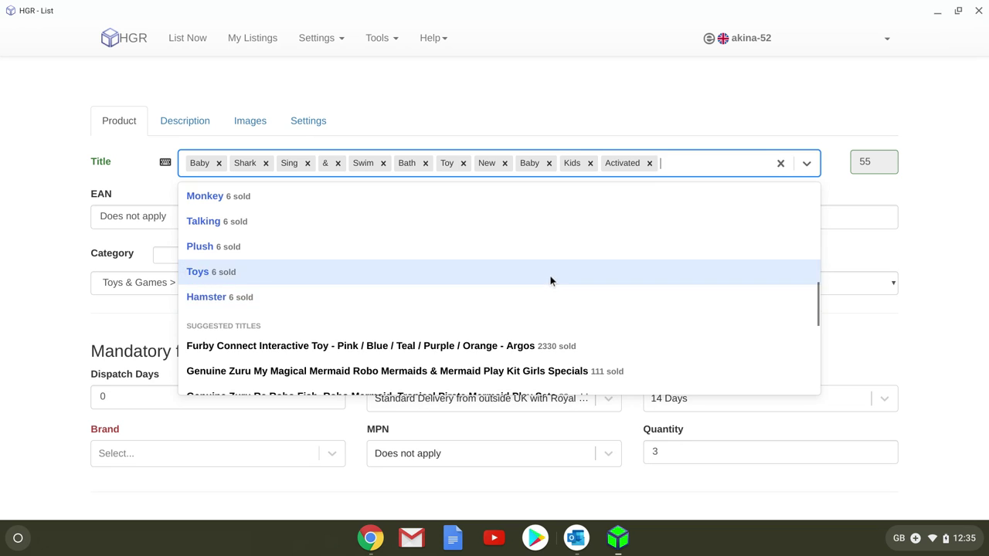
click(549, 275)
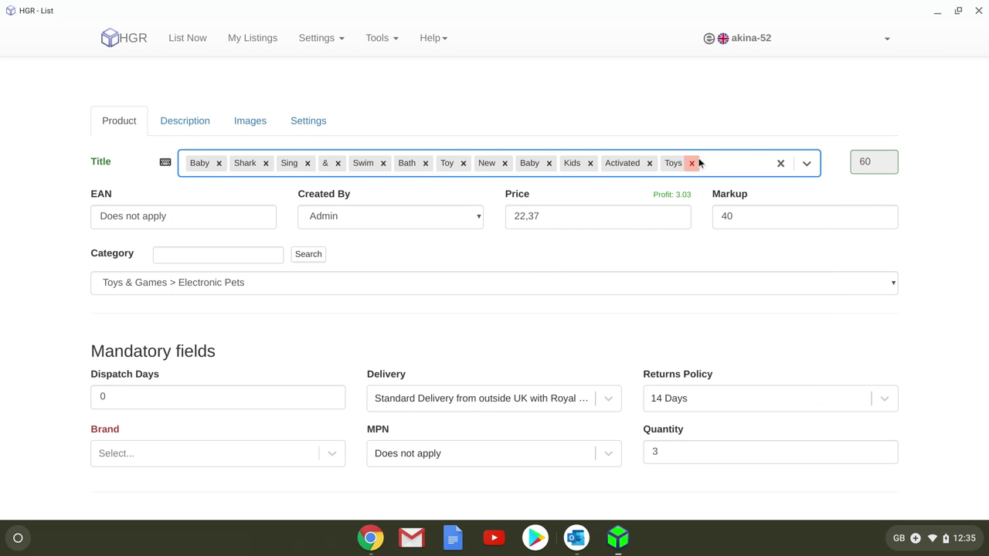
drag(487, 163, 193, 164)
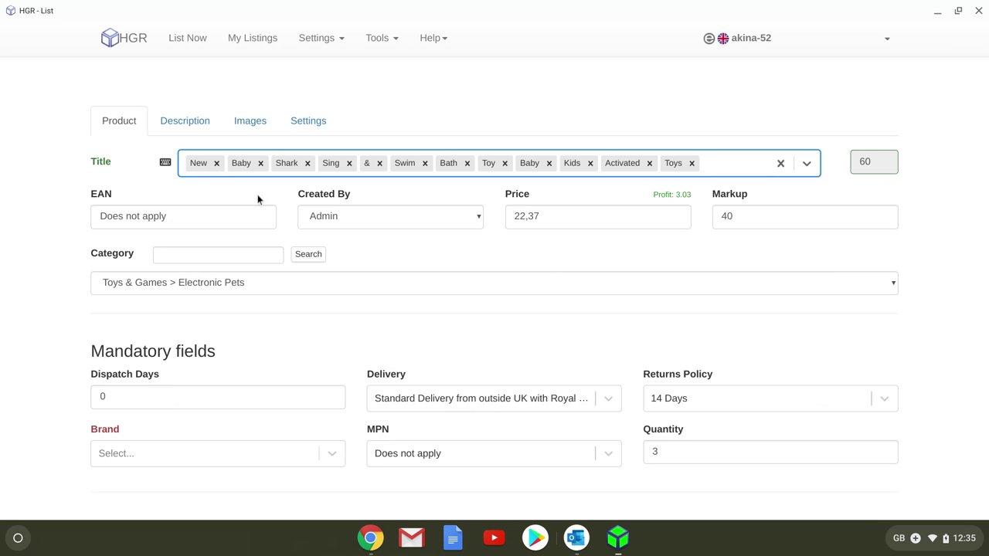
click(681, 234)
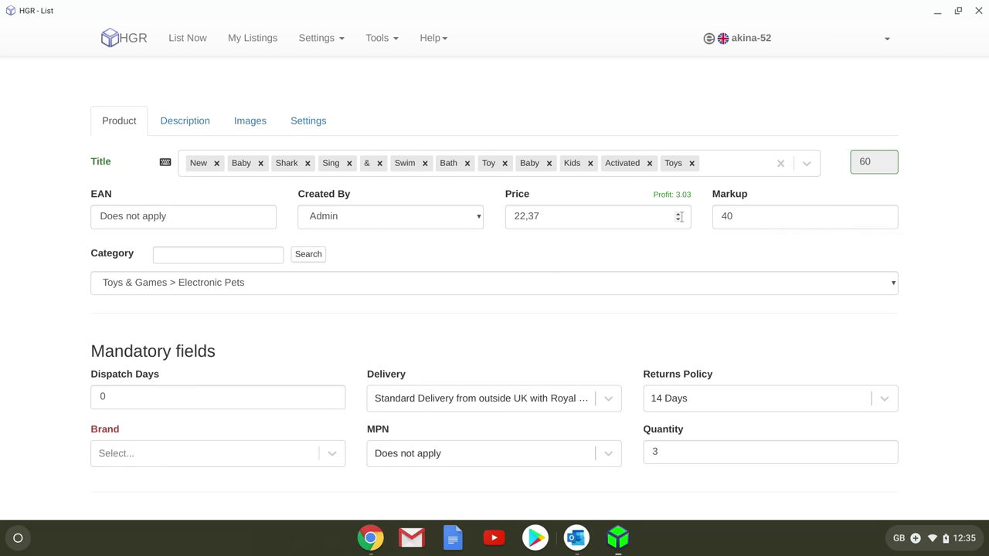
Lower the listing price to 21 and look over the mandatory fields
drag(677, 217, 679, 222)
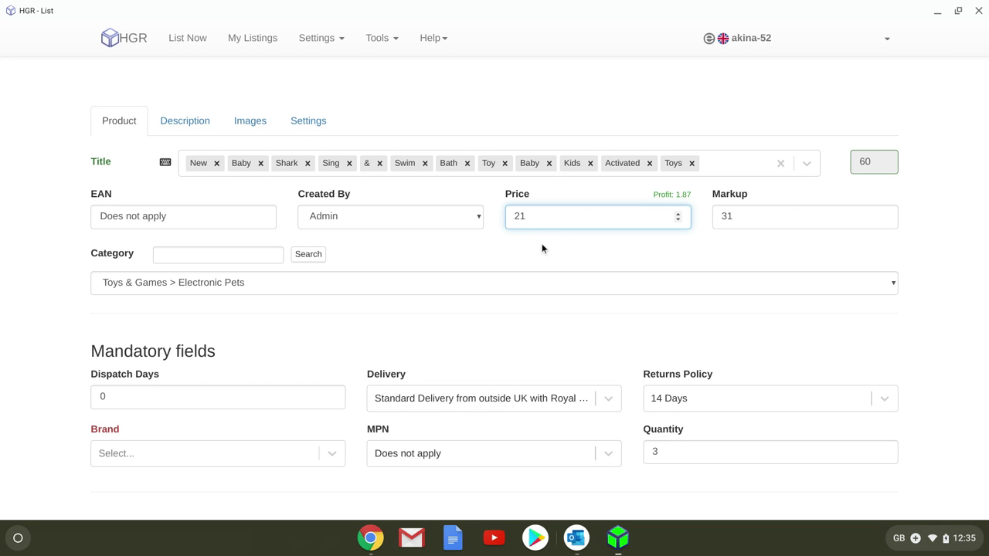
scroll(521, 267, down, 2)
scroll(517, 272, down, 3)
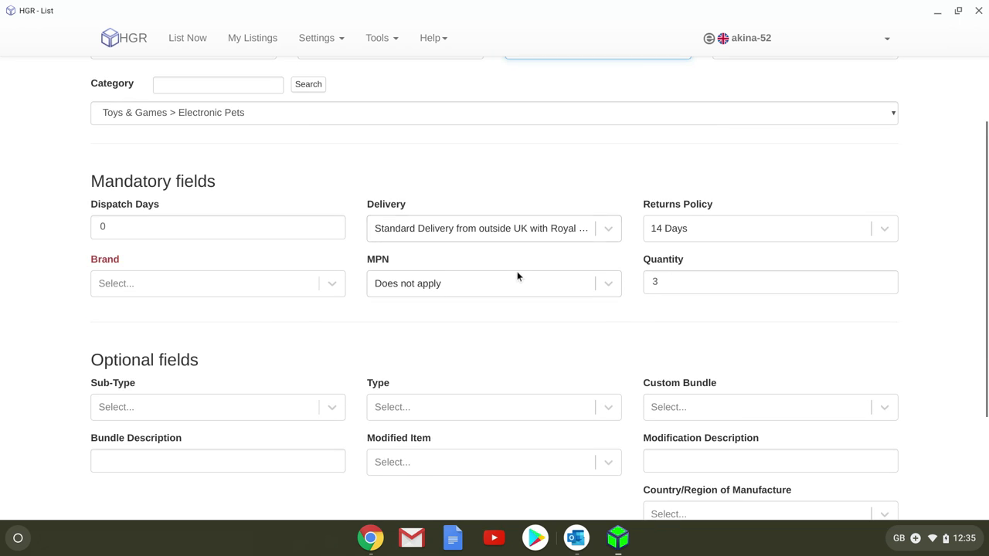
scroll(515, 275, up, 5)
scroll(514, 275, up, 1)
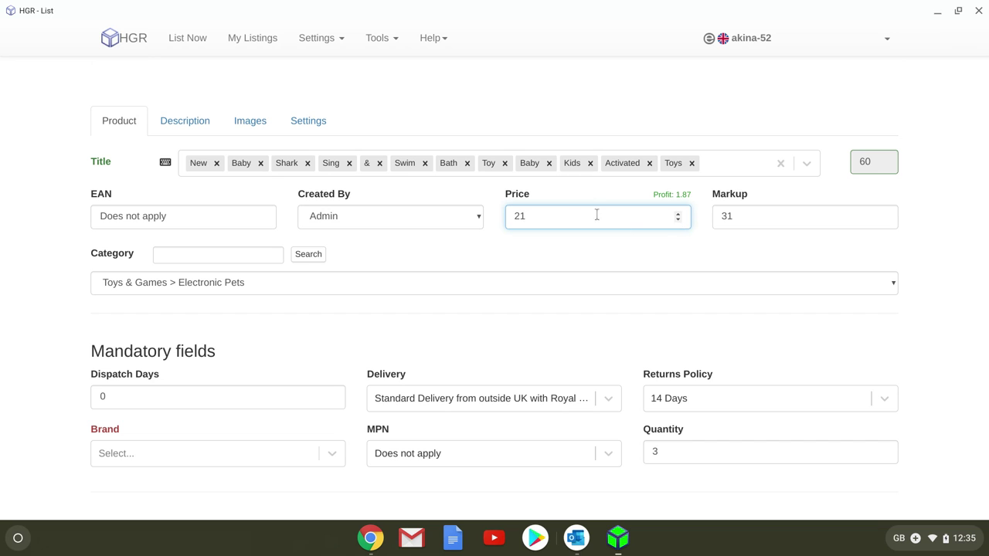
Set the listing price to 22,99
click(680, 214)
click(680, 214)
key(BackSpace)
text(2)
key(BackSpace)
key(BackSpace)
text(99)
key(BackSpace)
key(BackSpace)
text(22,99)
click(516, 247)
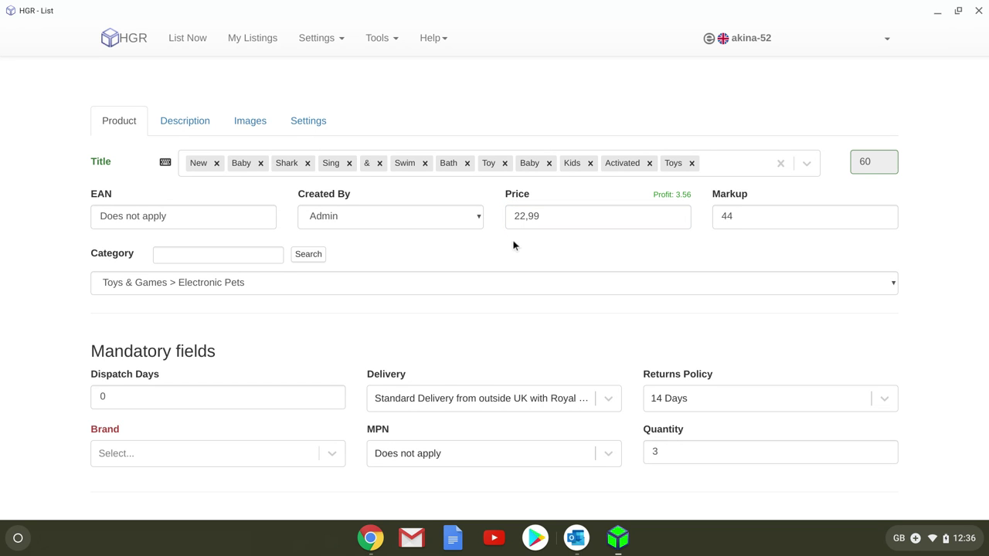
Switch to Chrome, search for "ebay calculator" in a new tab and open the finalfeecalc.co.uk eBay Fee Calculator
scroll(520, 237, down, 1)
scroll(513, 277, down, 1)
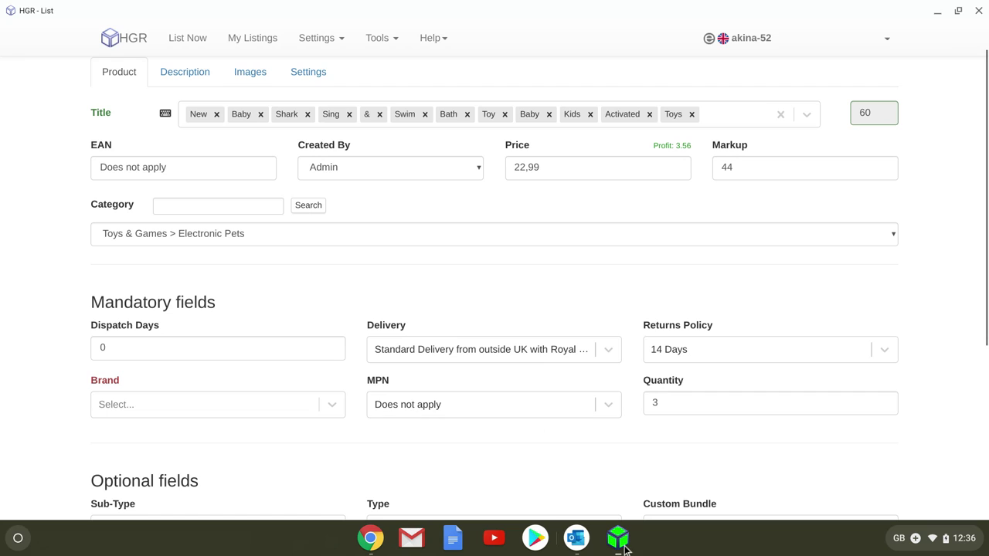
click(371, 538)
key(ctrl+t)
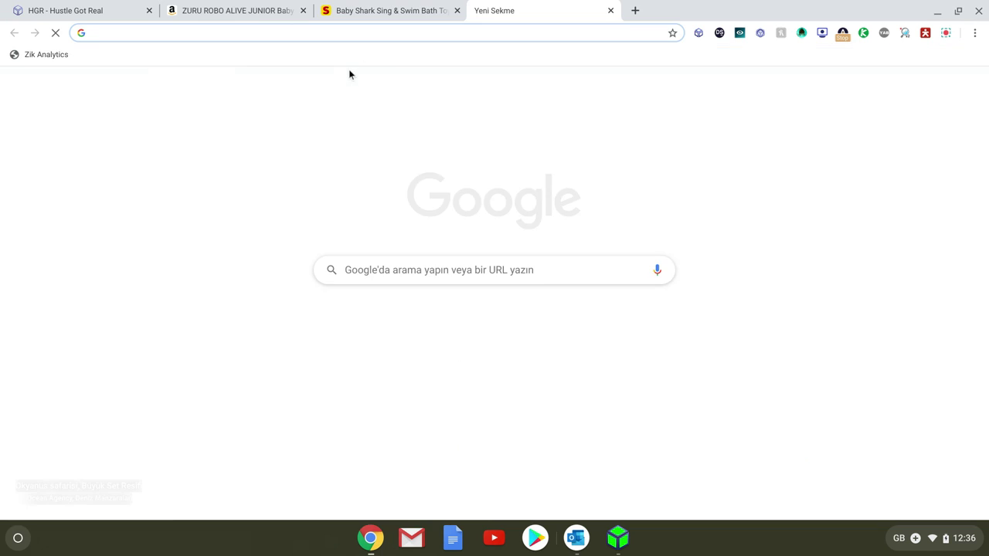
text(ebay ca)
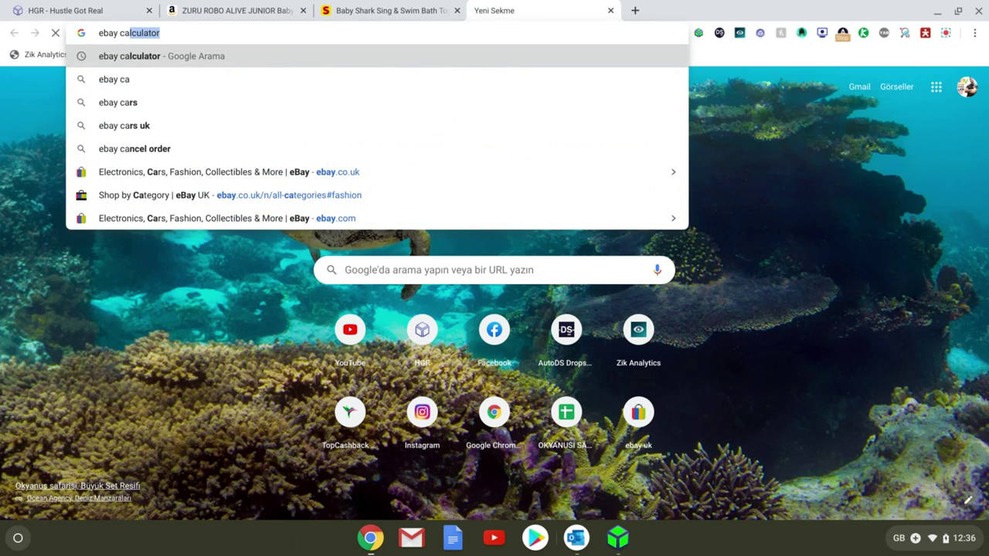
key(Return)
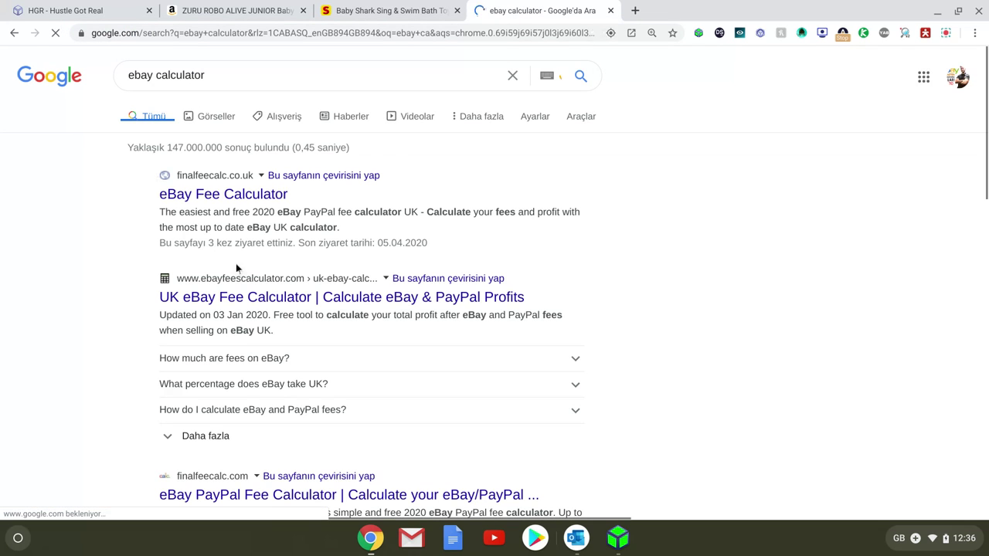
click(261, 197)
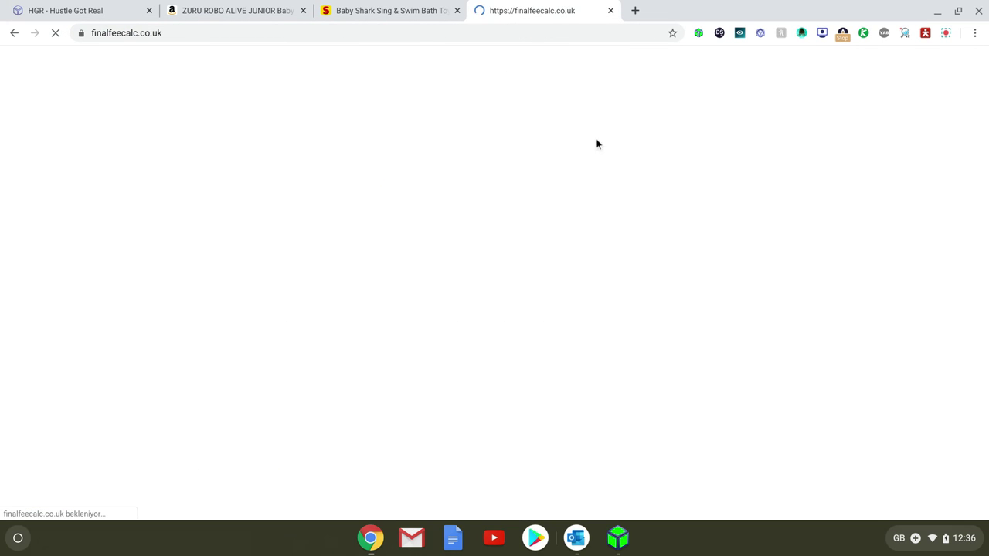
scroll(470, 409, down, 1)
scroll(471, 409, down, 3)
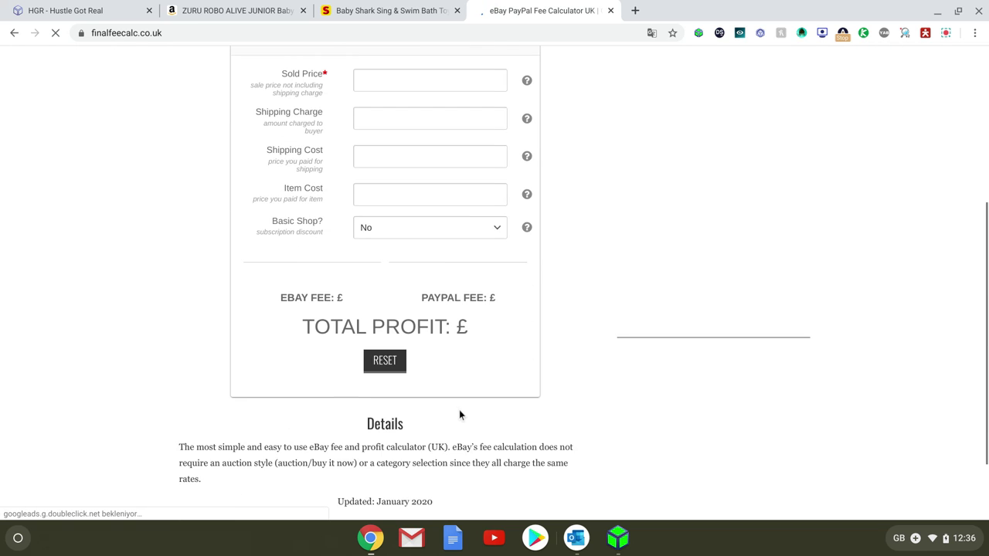
Set Basic Shop to Yes and enter an item cost of 12.99 in the fee calculator
scroll(459, 409, up, 1)
click(365, 276)
click(423, 316)
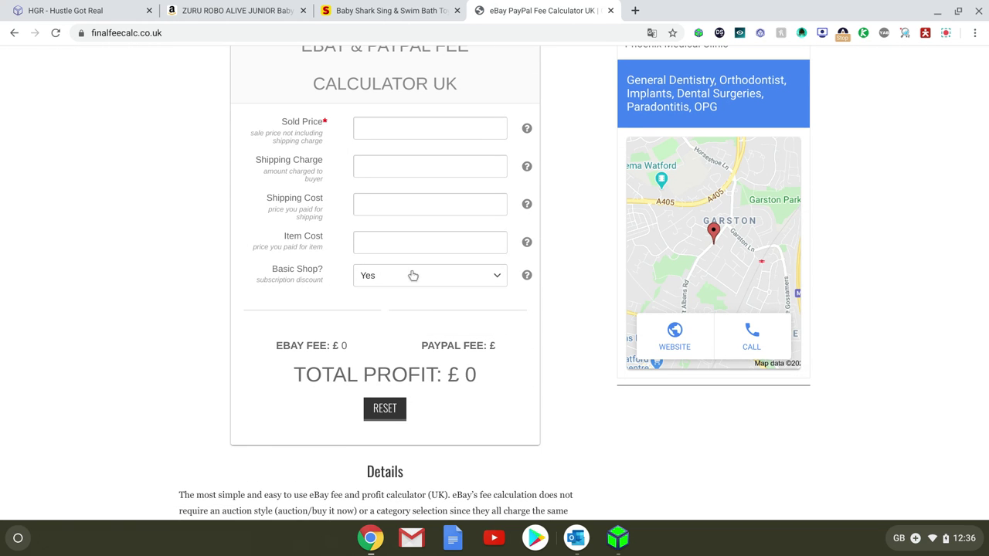
click(409, 245)
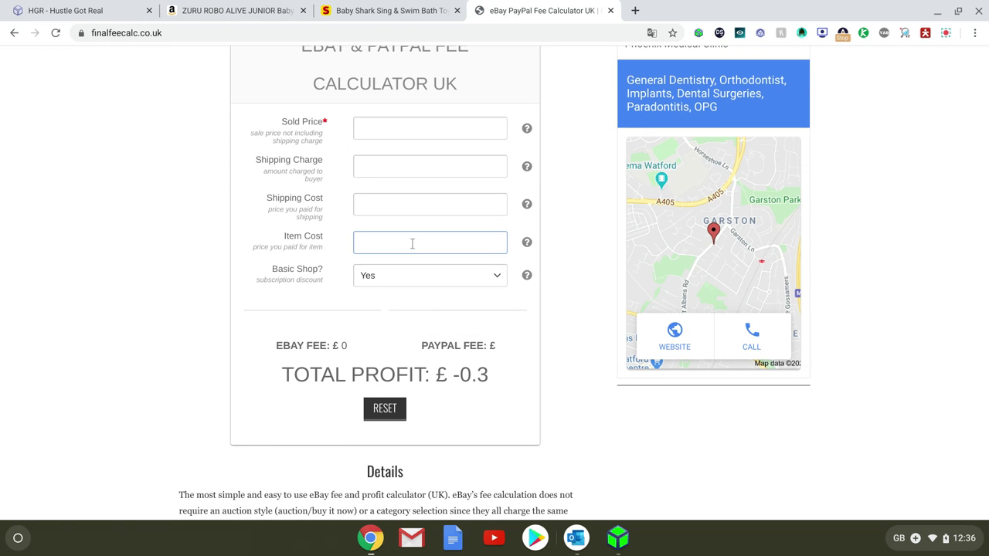
text(12.99)
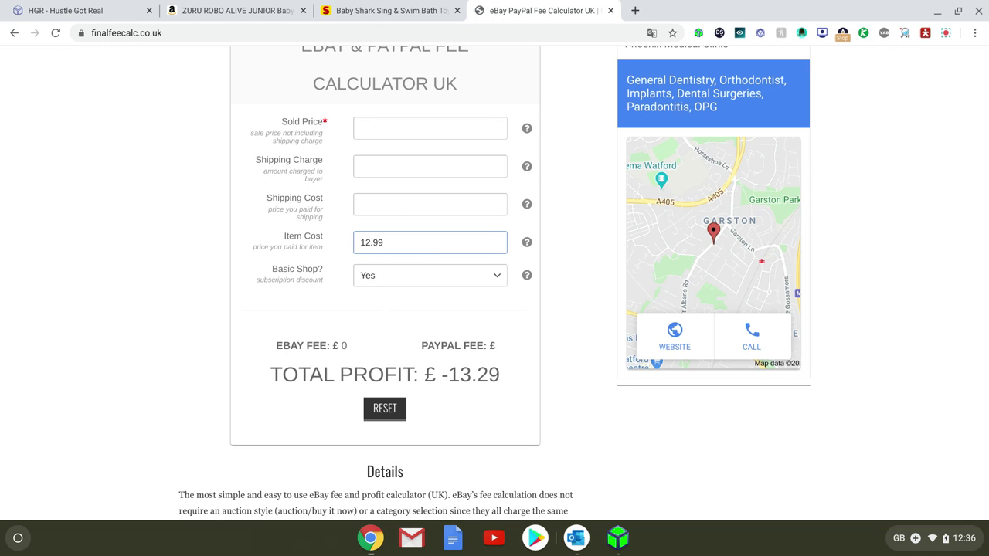
Enter a shipping cost of 2.99 and a shipping charge of 0 in the fee calculator
click(382, 206)
text(2)
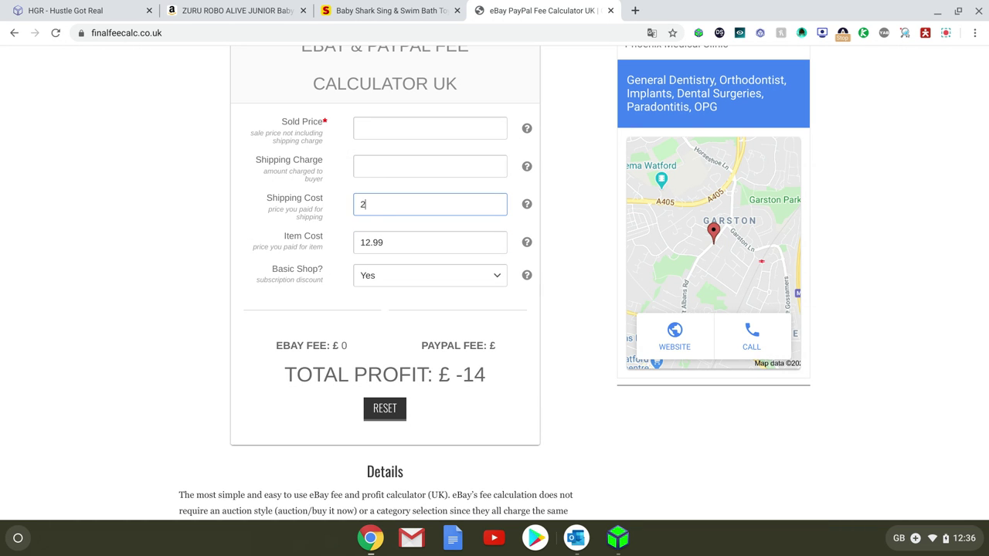
text(.99)
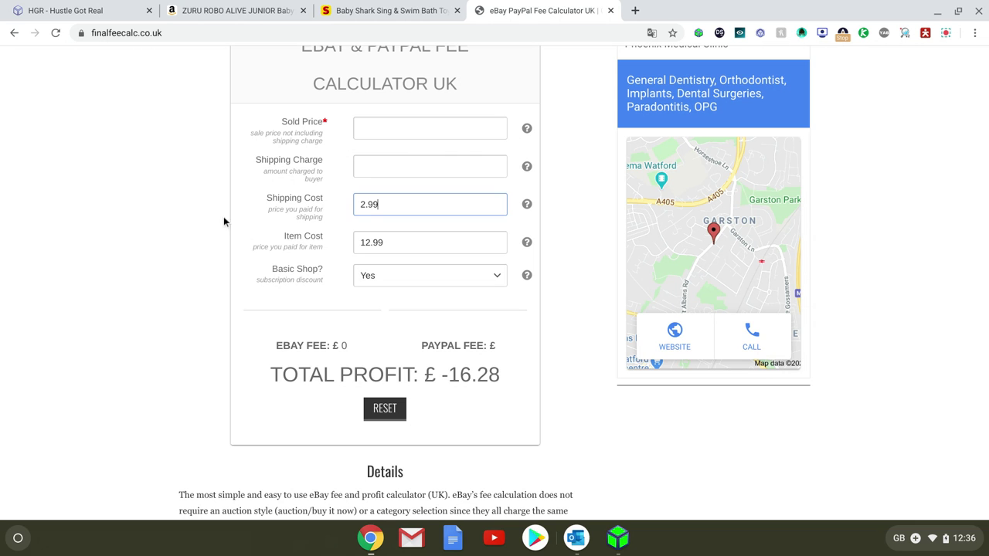
click(428, 162)
text(0)
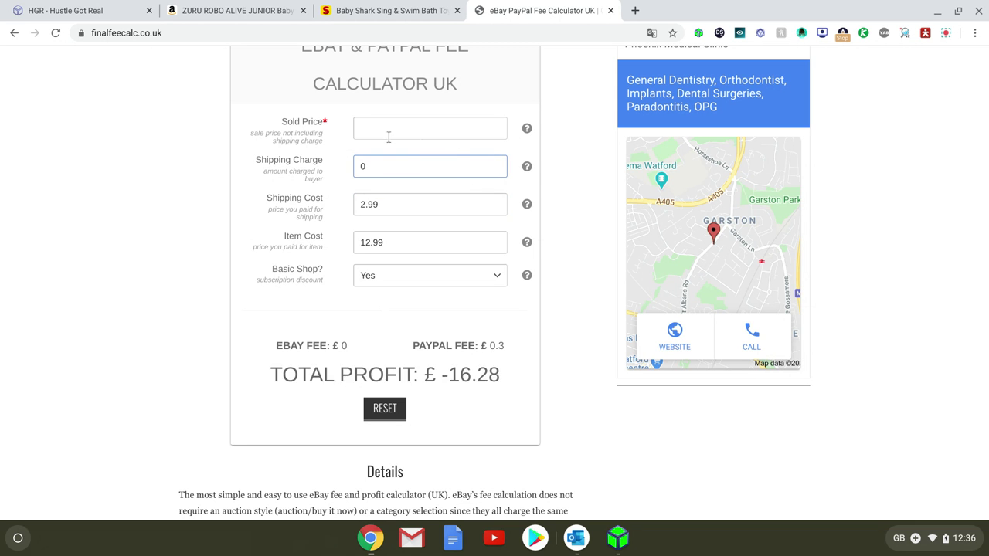
Try a sold price of 19 in the fee calculator, then replace it with 10
click(386, 132)
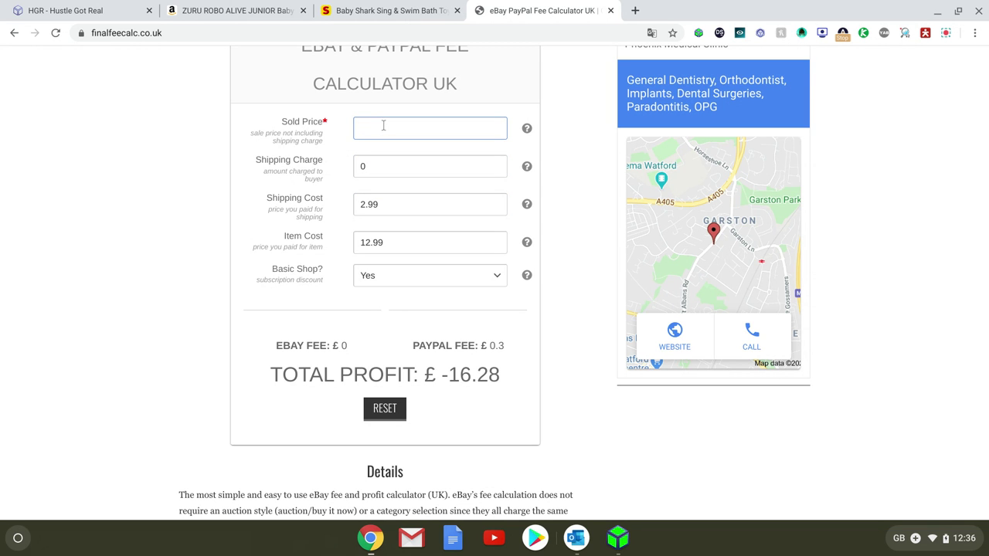
text(19)
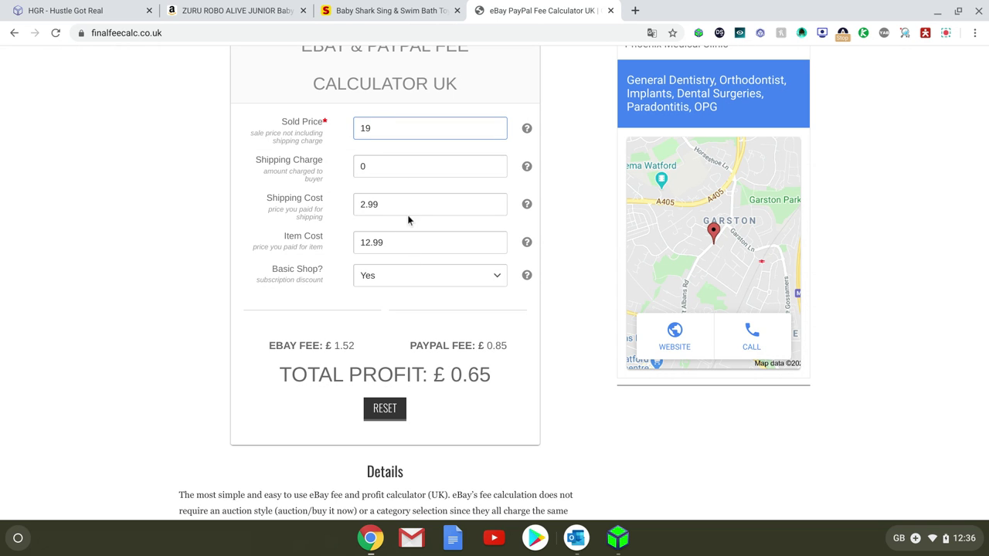
key(BackSpace)
key(BackSpace)
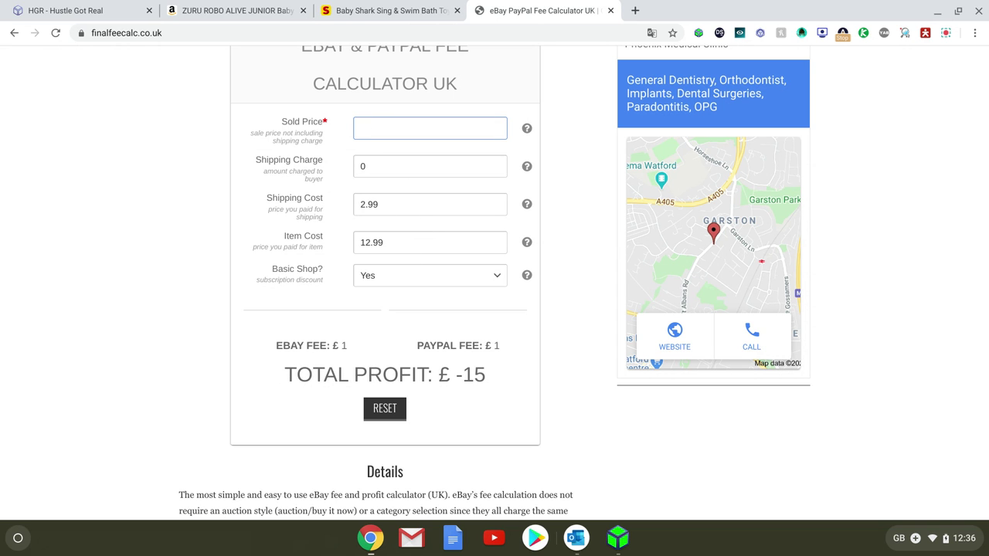
text(10)
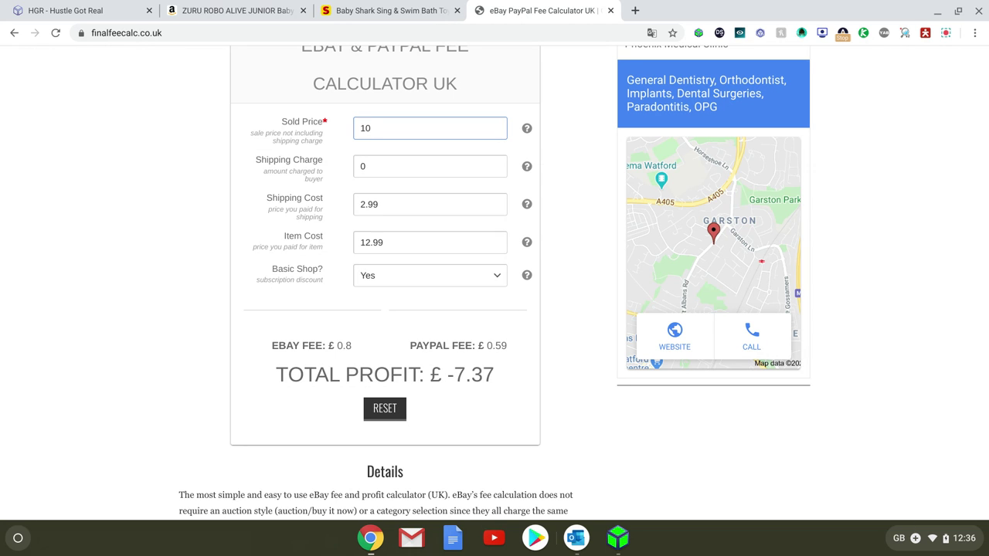
Try a sold price of 29 in the fee calculator, then replace it with 20
key(BackSpace)
key(BackSpace)
text(29)
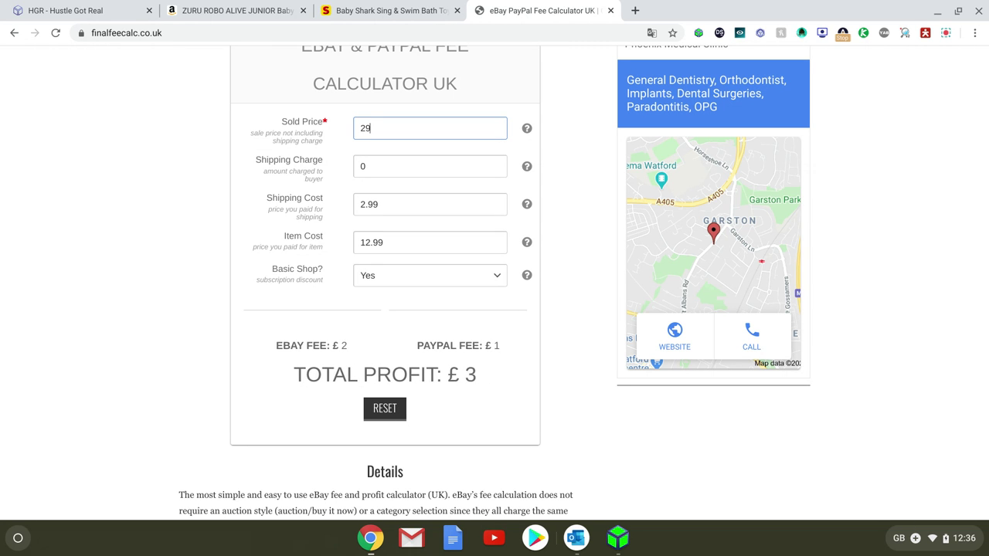
key(BackSpace)
text(0)
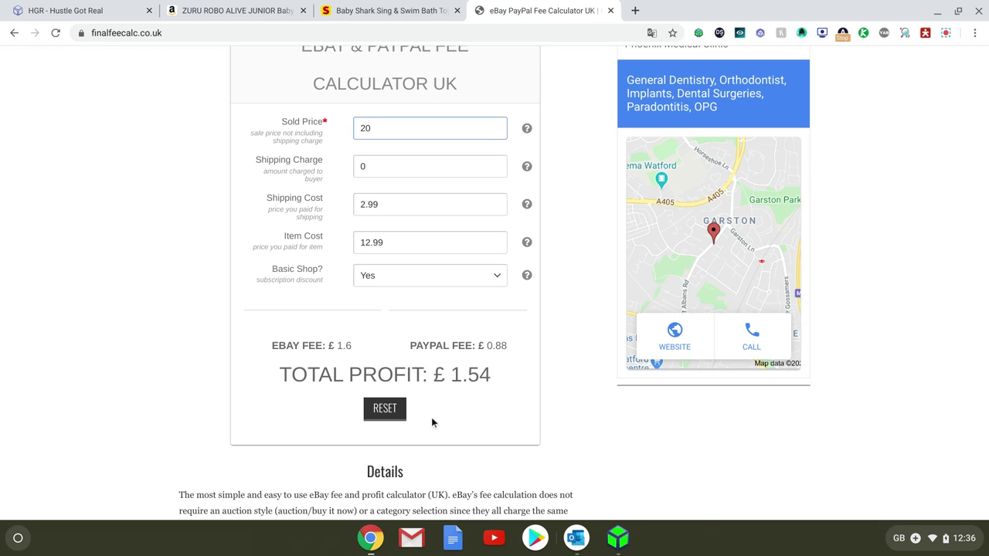
Switch to the HGR listing window and lower the item's price to 21
click(618, 538)
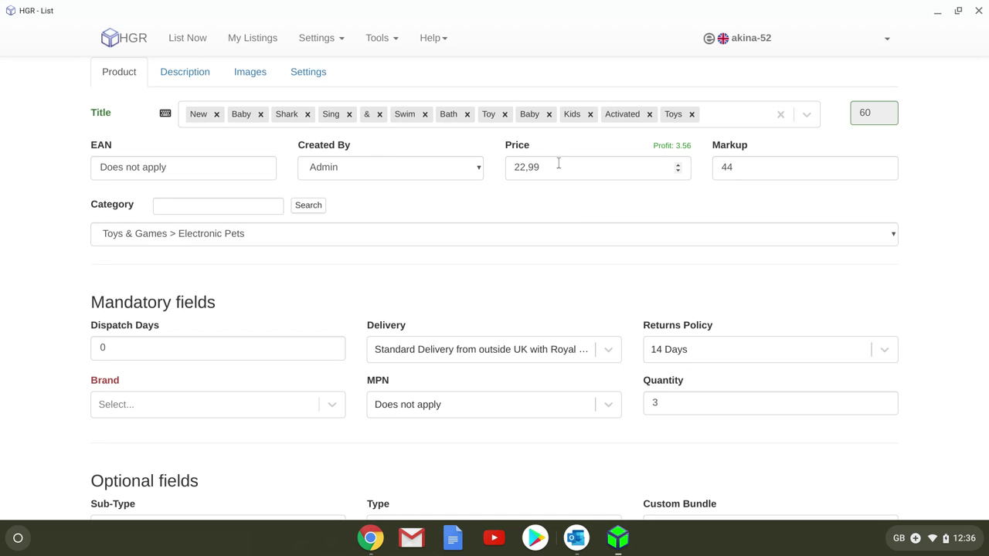
click(678, 170)
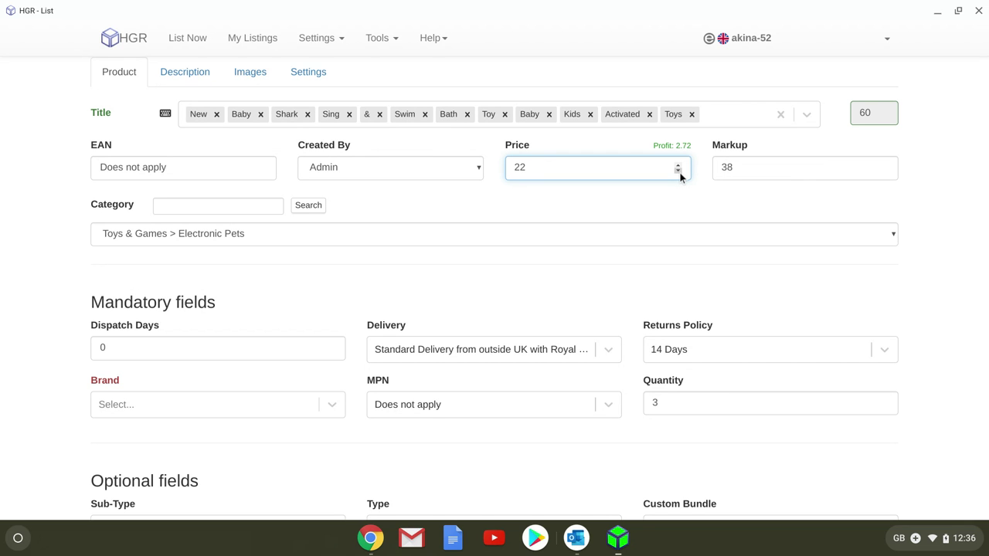
click(679, 172)
click(694, 146)
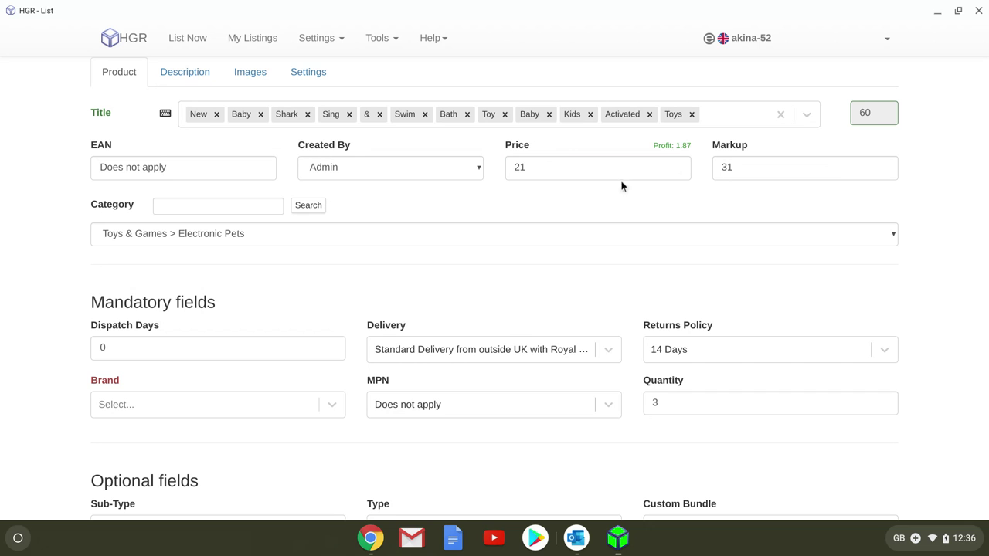
Set the listing price to 20,99
click(566, 165)
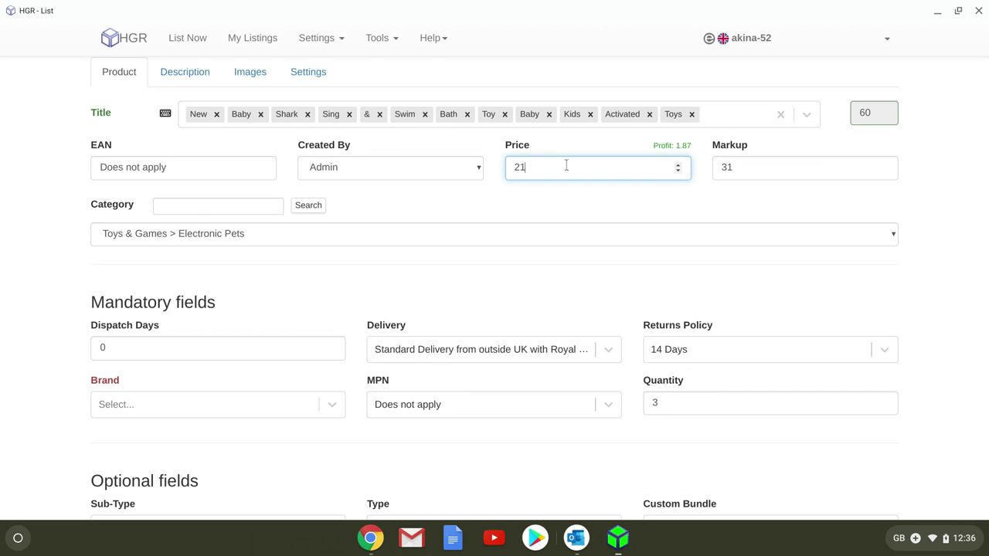
key(BackSpace)
text(0)
key(BackSpace)
key(BackSpace)
text(99)
key(BackSpace)
key(BackSpace)
text(20,99)
click(415, 187)
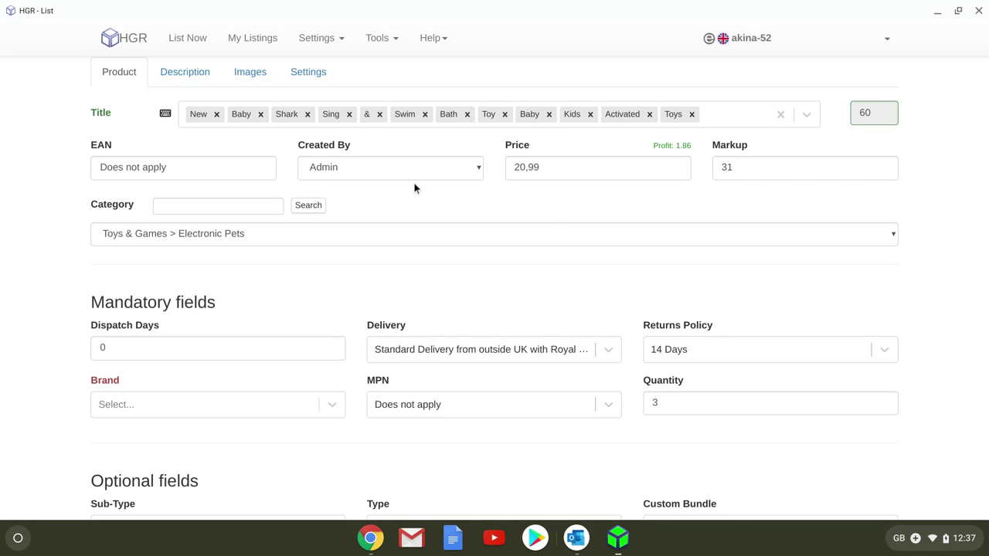
Replace the listing price with 19,99
click(525, 171)
double_click(515, 169)
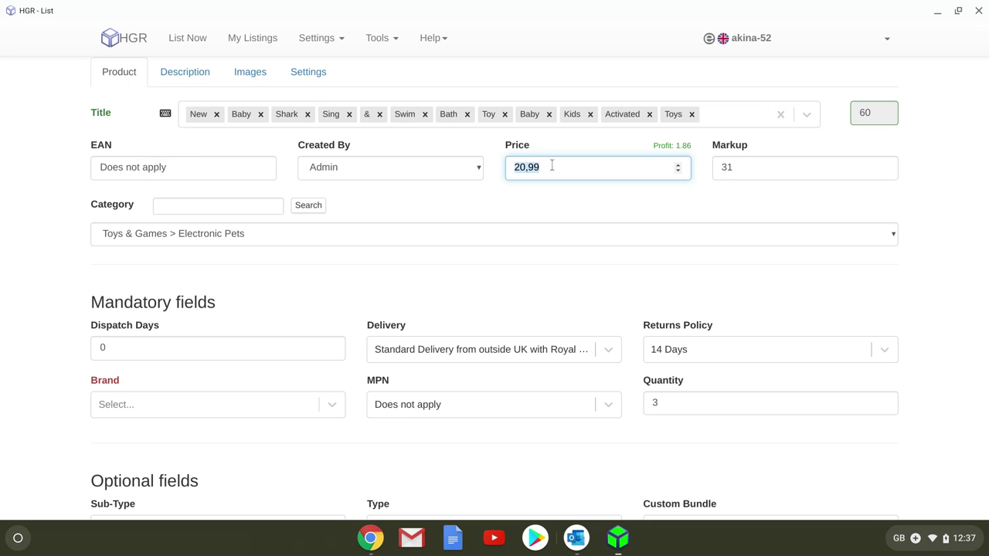
text(19)
text(99)
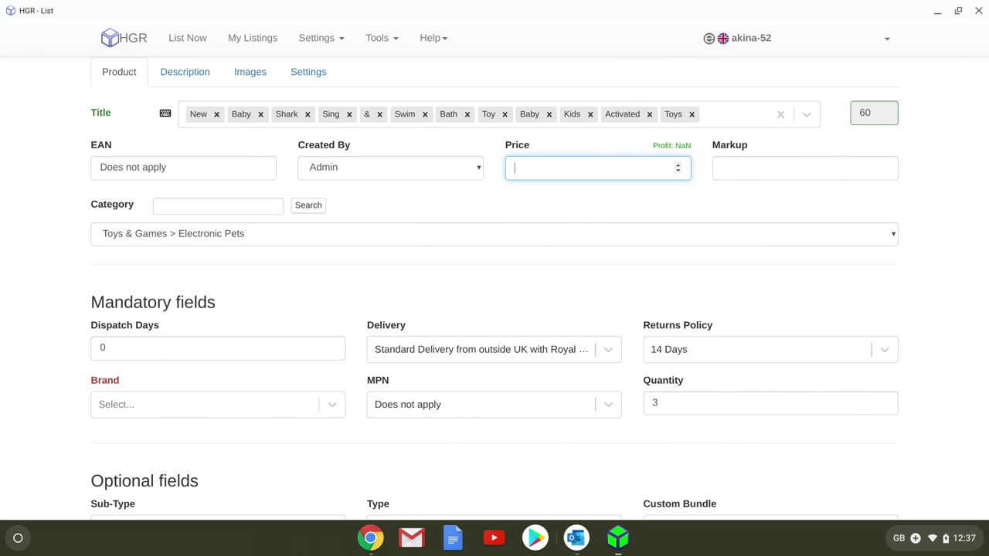
text(19)
text(19,99)
click(490, 206)
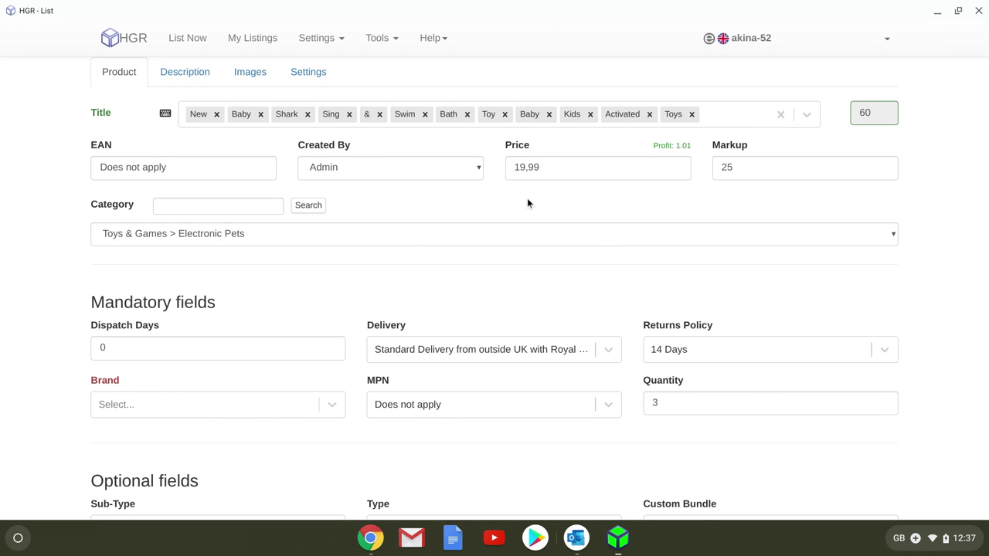
Set the listing's mandatory Brand field to Unbranded
scroll(527, 200, down, 1)
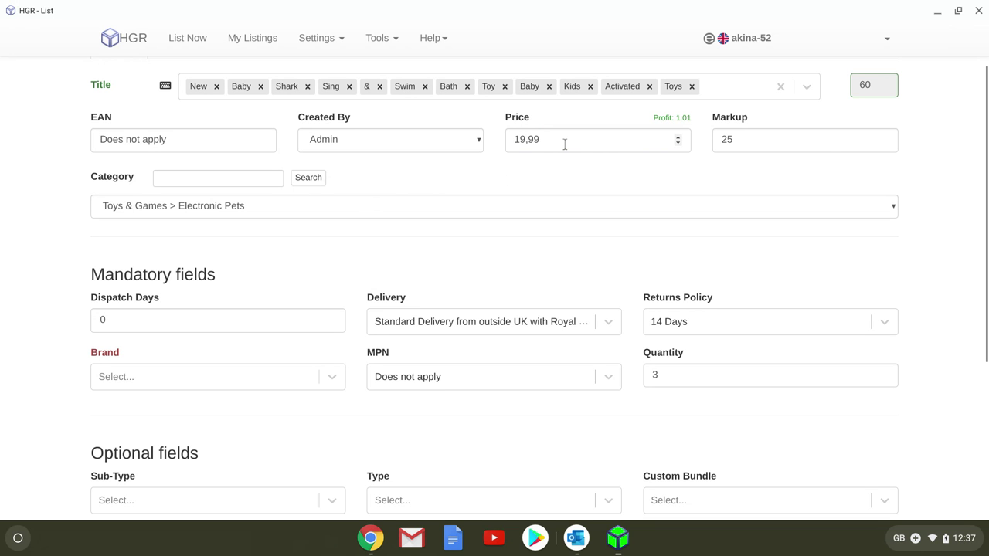
scroll(529, 214, down, 1)
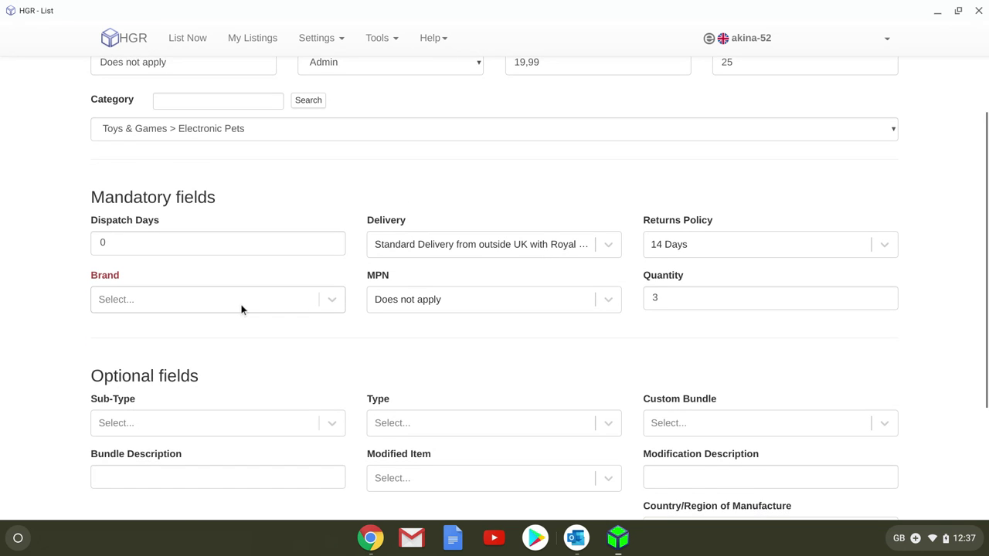
click(241, 309)
click(155, 320)
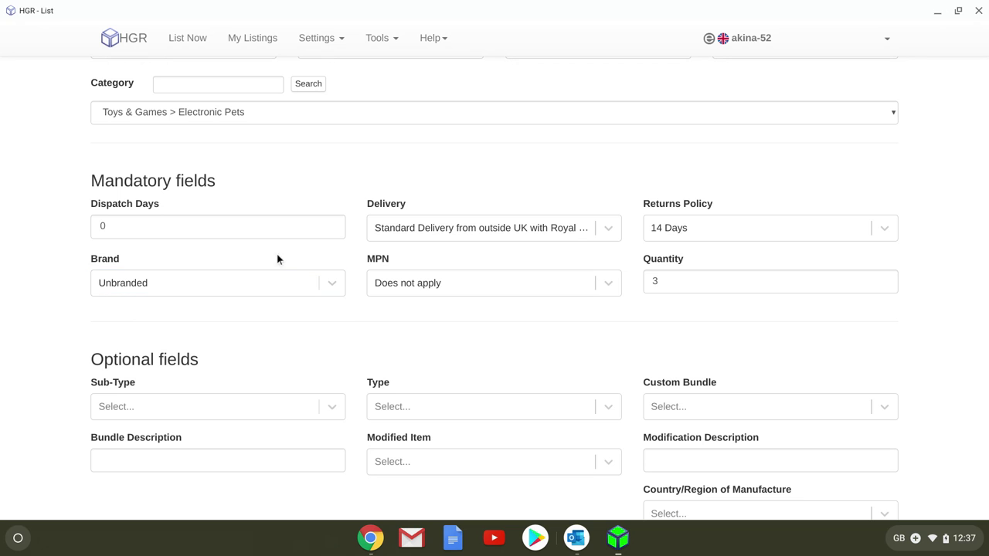
Set the listing's delivery service to Other Courier 5 days, 5 Days
click(553, 234)
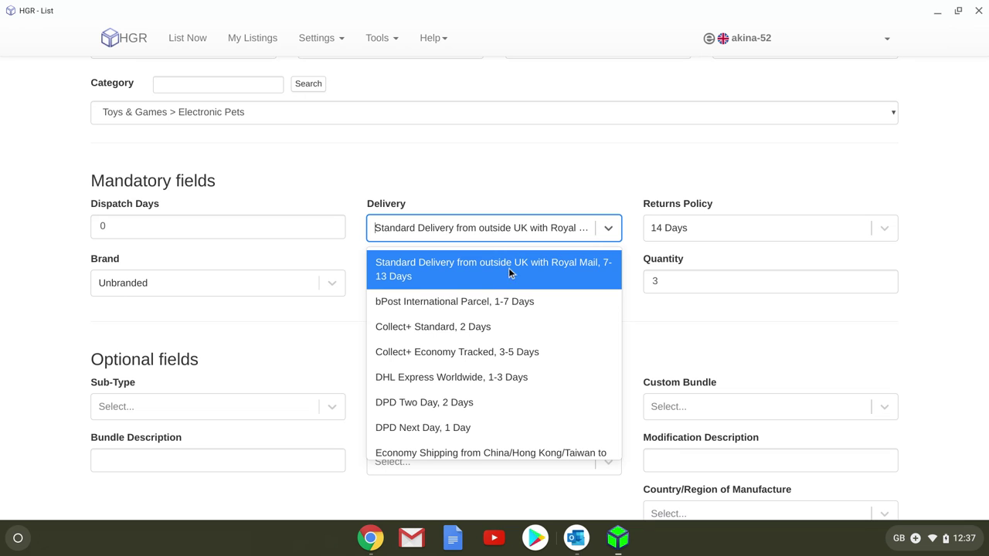
scroll(510, 270, down, 1)
scroll(517, 292, down, 5)
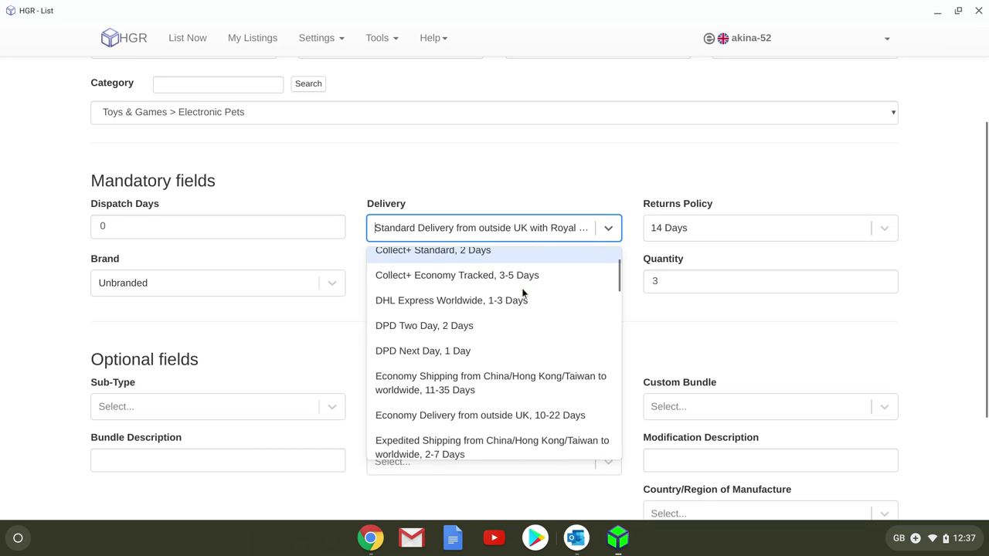
scroll(515, 302, down, 3)
scroll(515, 302, down, 10)
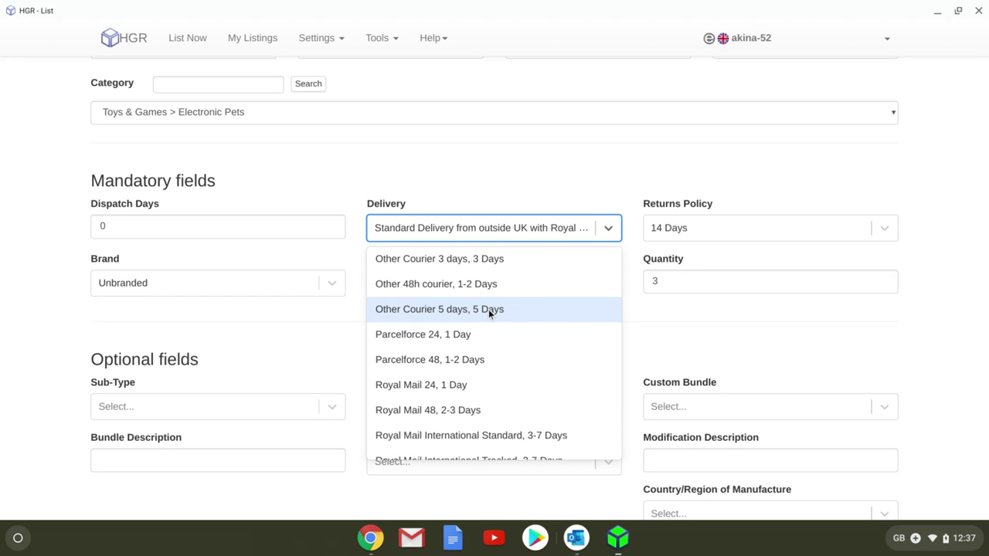
click(489, 309)
click(524, 342)
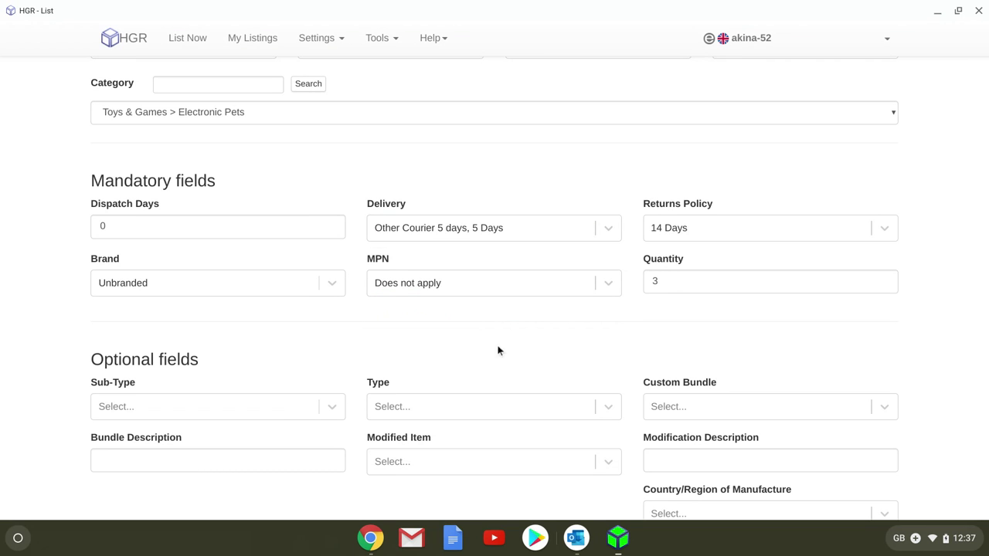
Look through the delivery services and set the listing's delivery to Other courier (3 to 5 days), 3-5 Days
click(517, 228)
scroll(520, 348, down, 3)
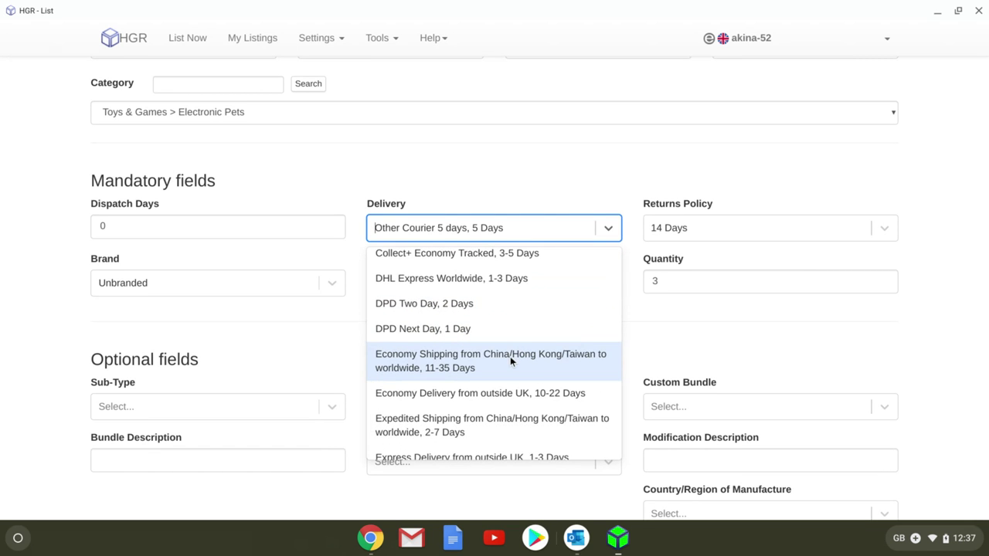
scroll(511, 356, down, 1)
scroll(509, 355, down, 5)
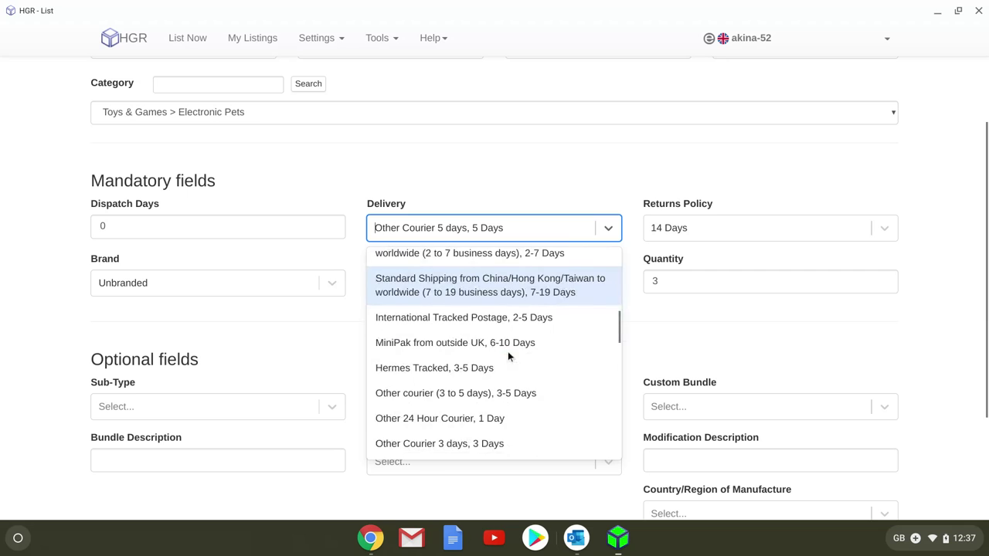
scroll(506, 357, down, 4)
scroll(505, 357, up, 1)
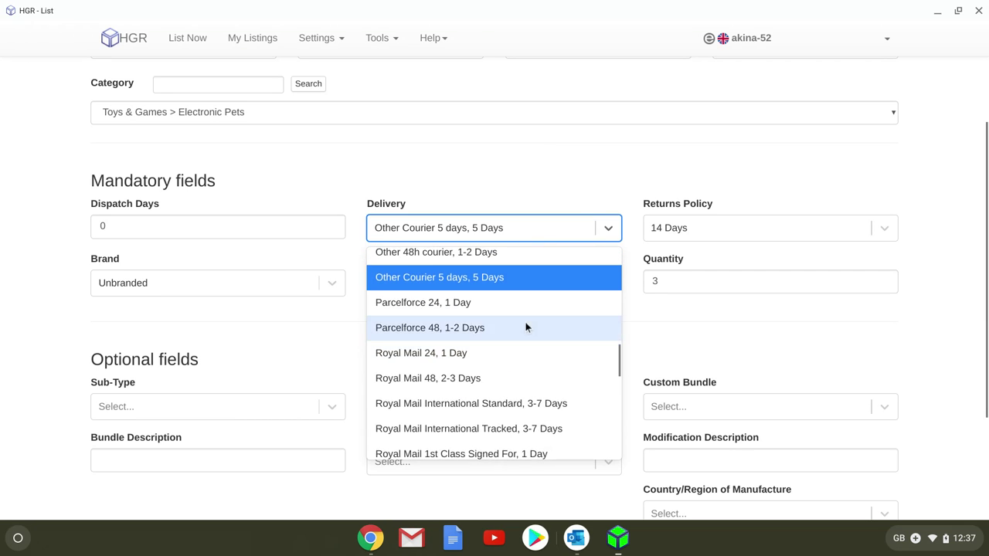
scroll(556, 340, down, 1)
scroll(584, 354, down, 5)
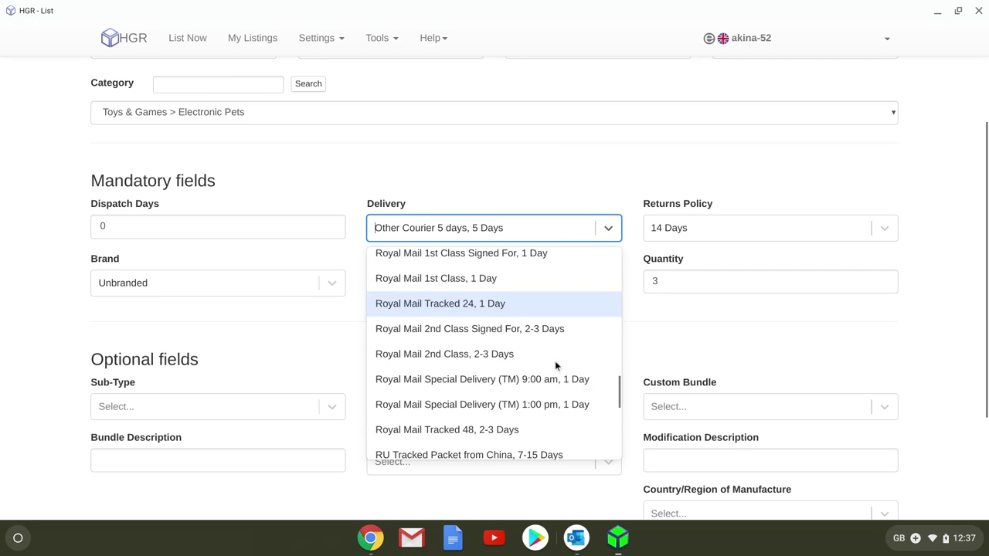
scroll(551, 375, down, 7)
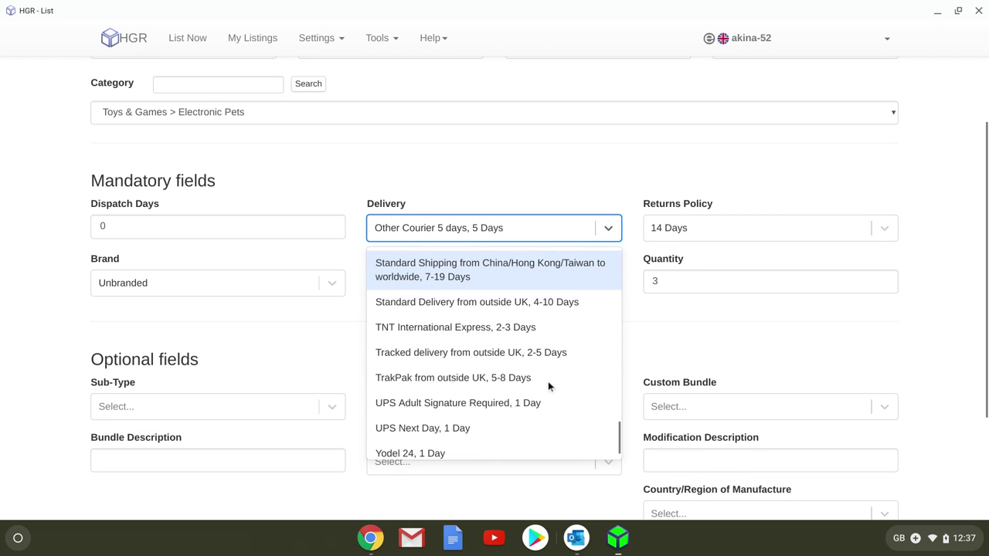
scroll(546, 427, up, 4)
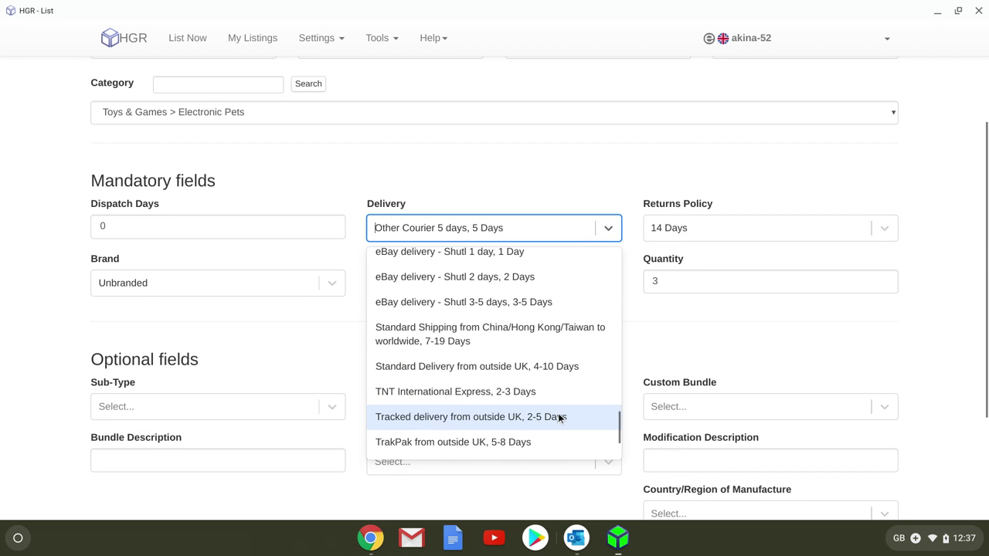
scroll(563, 402, up, 6)
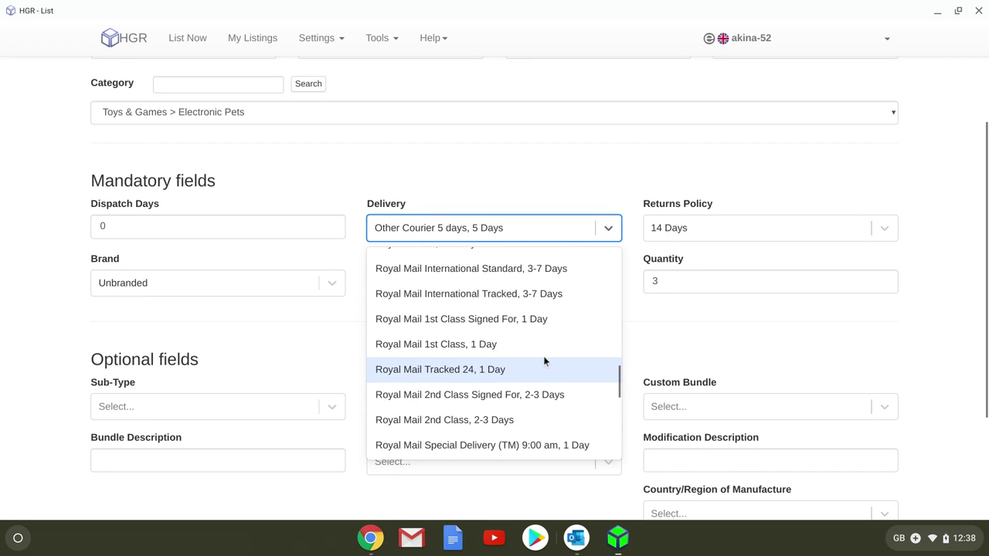
scroll(545, 356, up, 4)
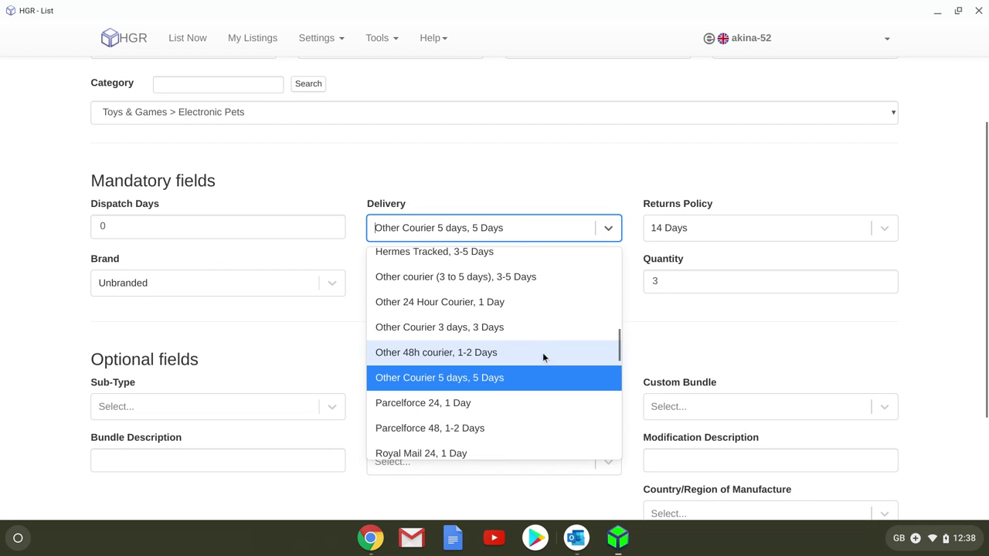
click(492, 278)
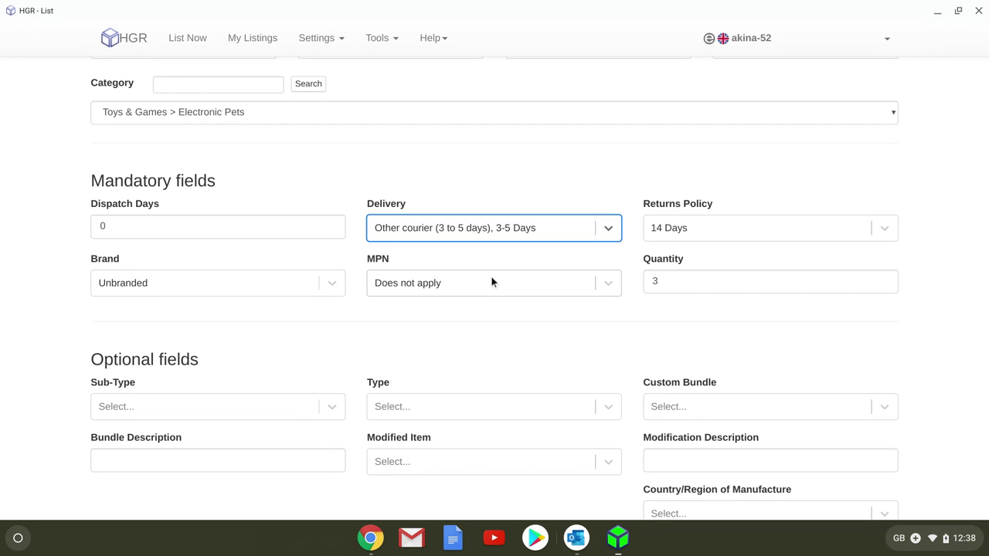
click(526, 327)
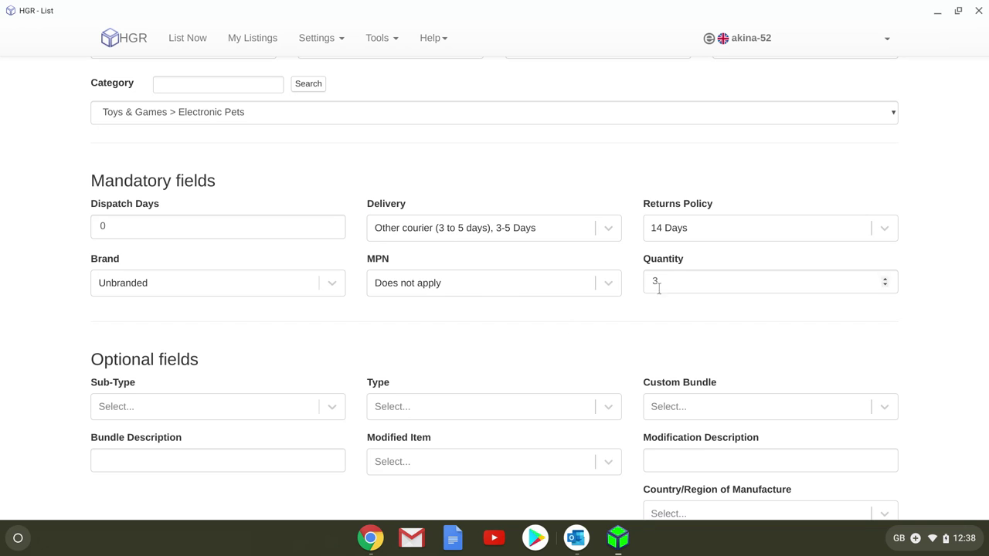
View the listing's returns policy options, then switch to Chrome and open the Returns Policy from the Smyths Baby Shark product page
click(706, 227)
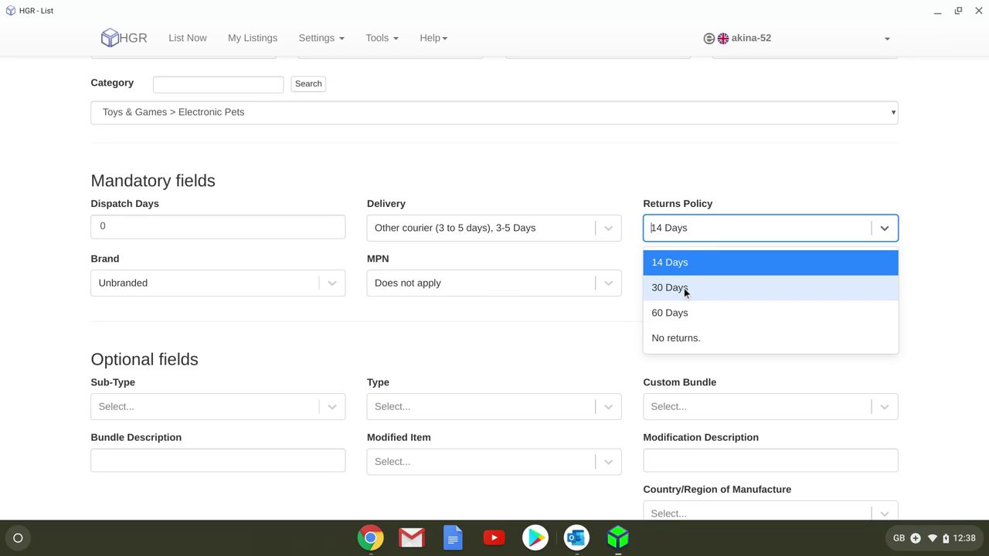
click(501, 347)
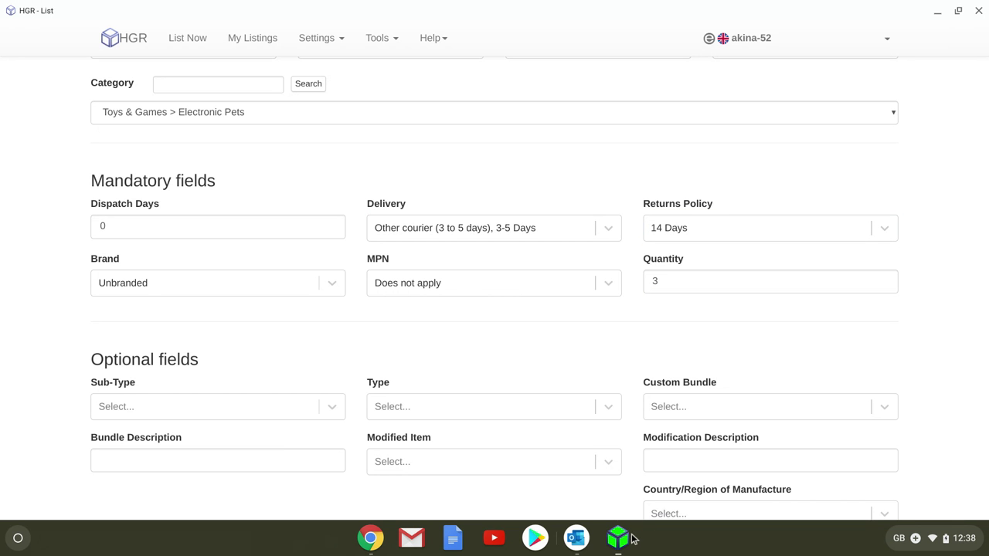
click(936, 11)
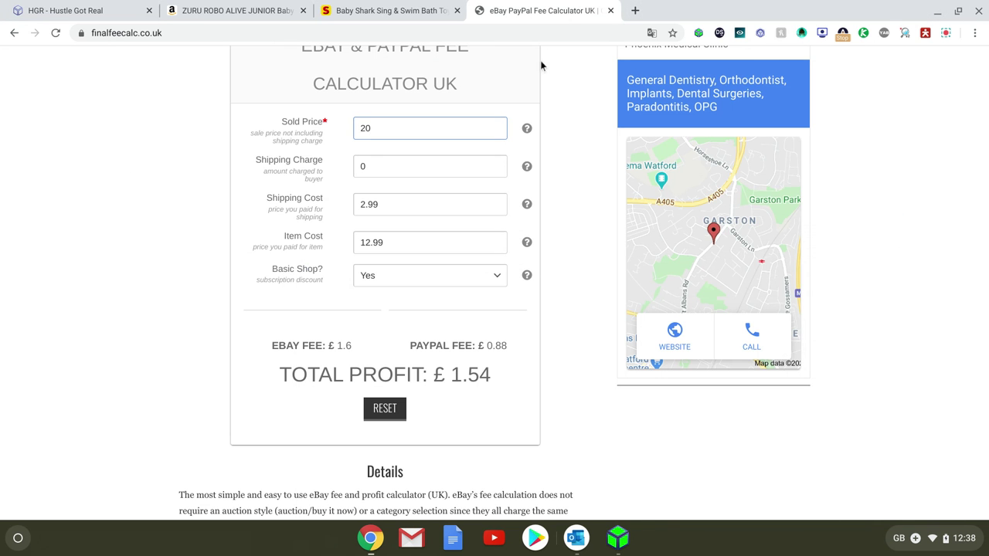
click(407, 5)
scroll(597, 361, down, 8)
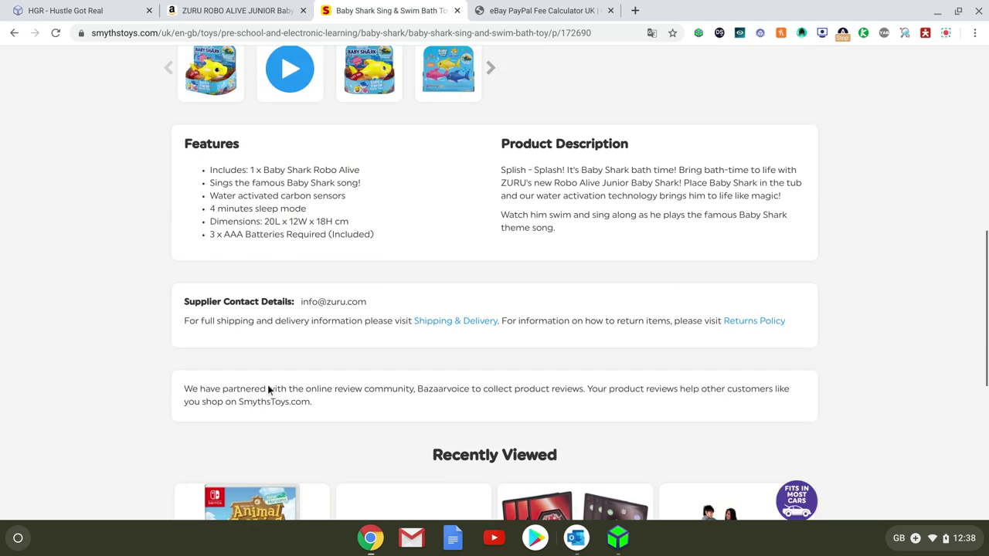
scroll(309, 309, down, 1)
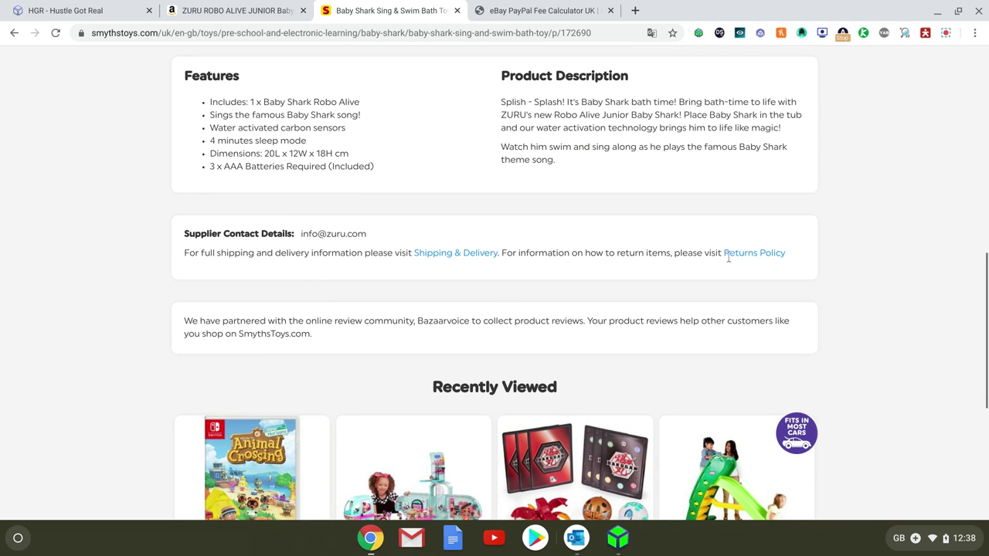
click(755, 255)
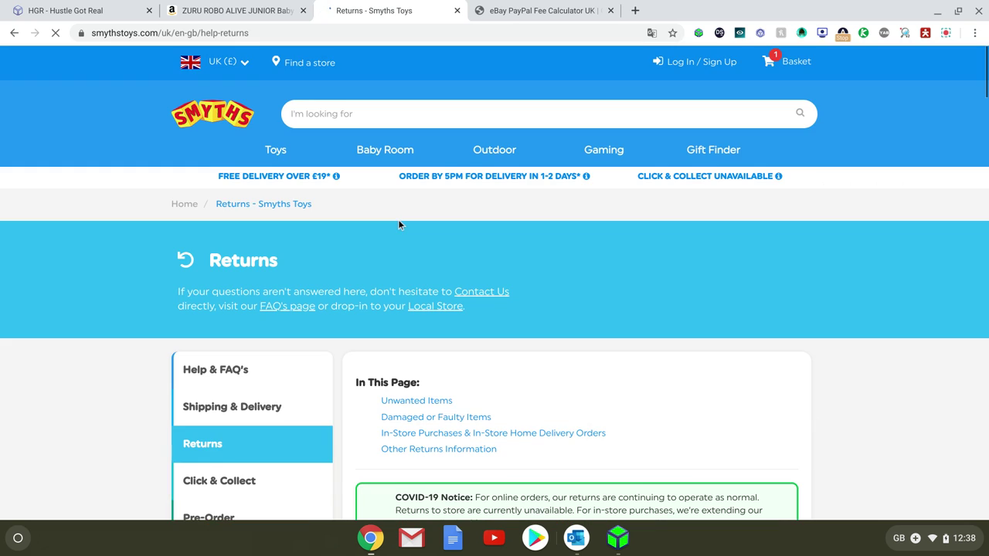
Read the Smyths returns page, focusing on the conditions for returning unwanted items purchased online
scroll(463, 309, down, 2)
scroll(498, 315, down, 3)
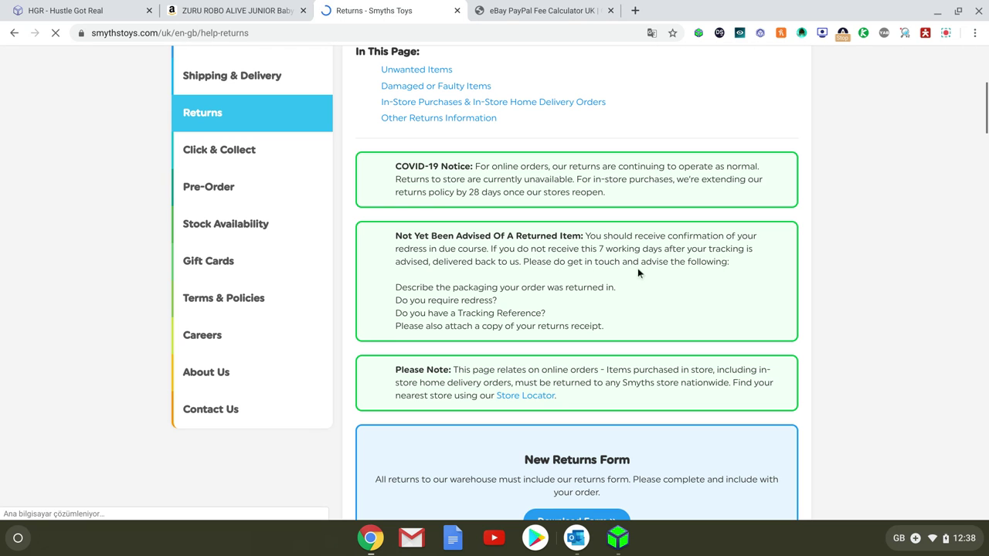
scroll(547, 299, down, 2)
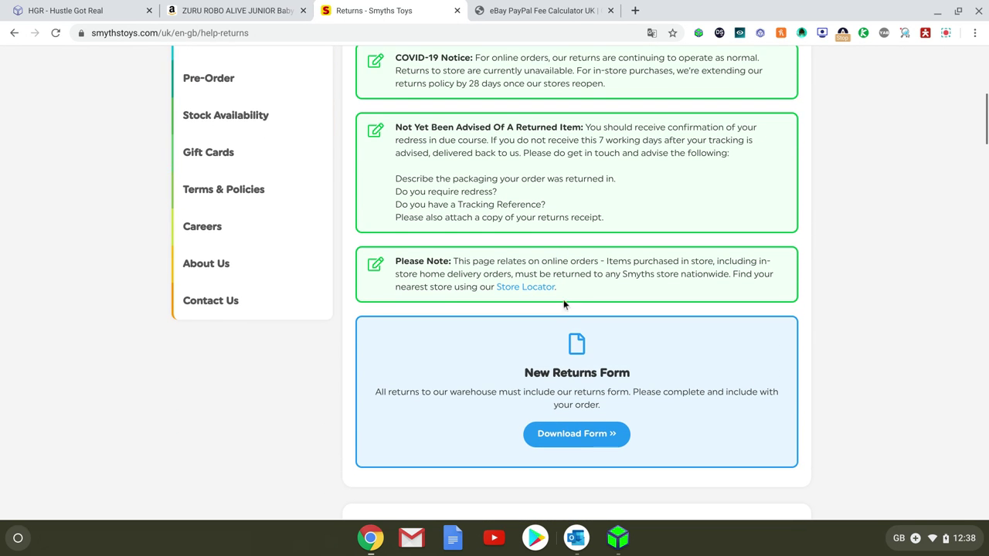
scroll(563, 303, down, 1)
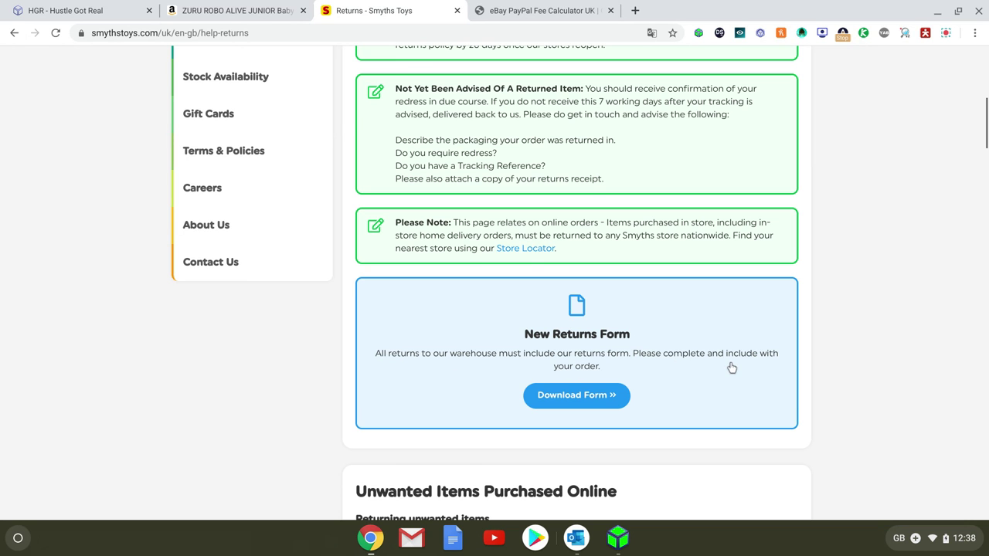
scroll(726, 365, down, 3)
scroll(498, 308, down, 4)
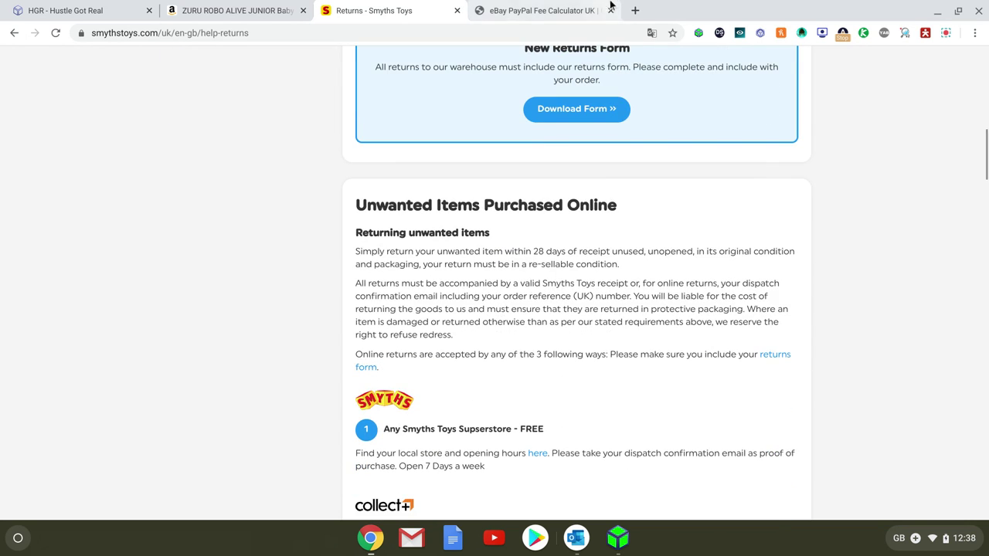
click(502, 10)
click(247, 7)
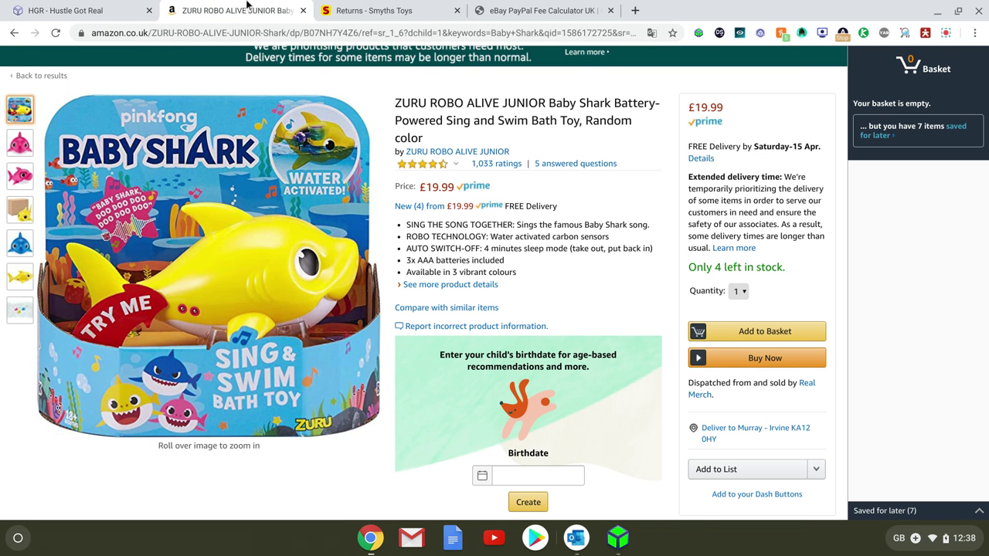
click(356, 7)
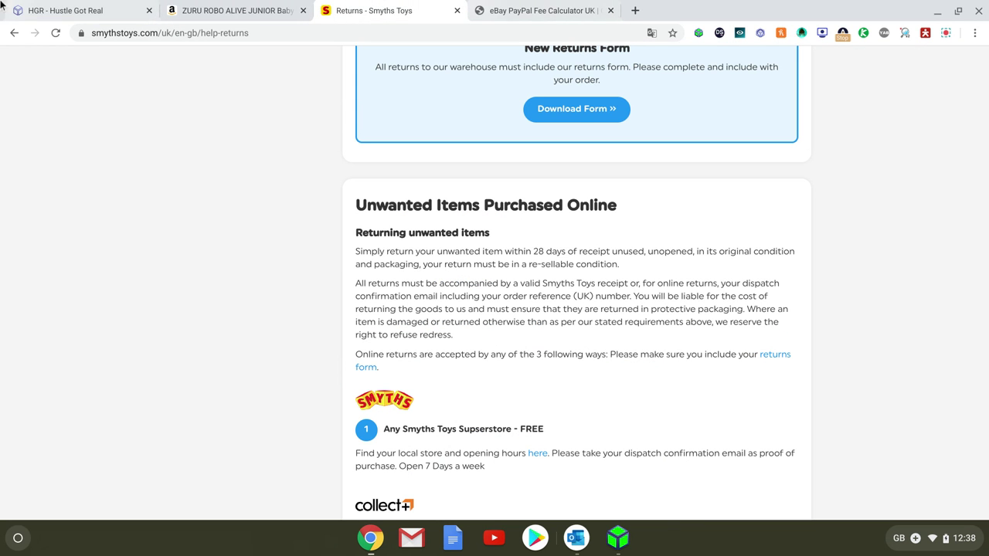
Switch back to the HGR listing window and check the Returns Policy field, keeping 14 Days
click(616, 541)
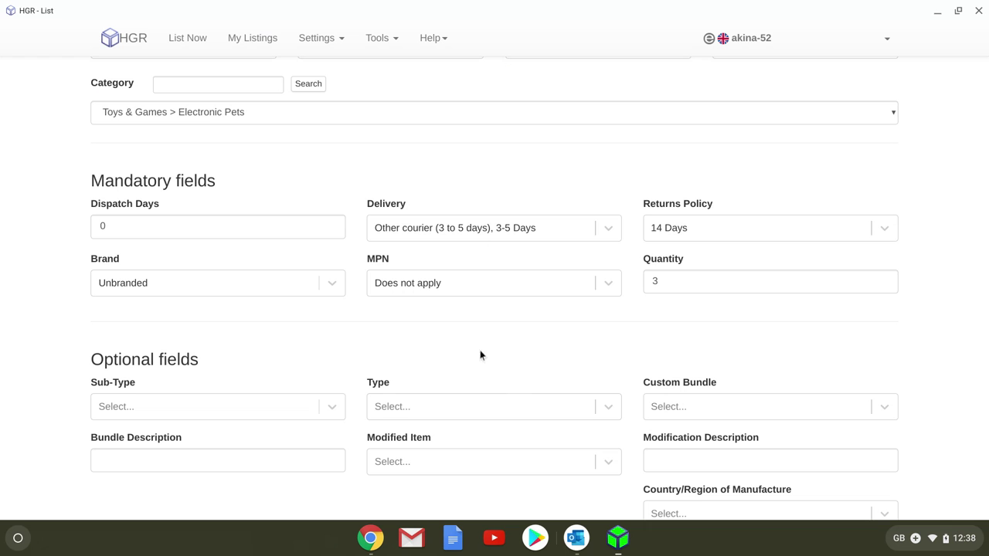
click(782, 230)
click(783, 232)
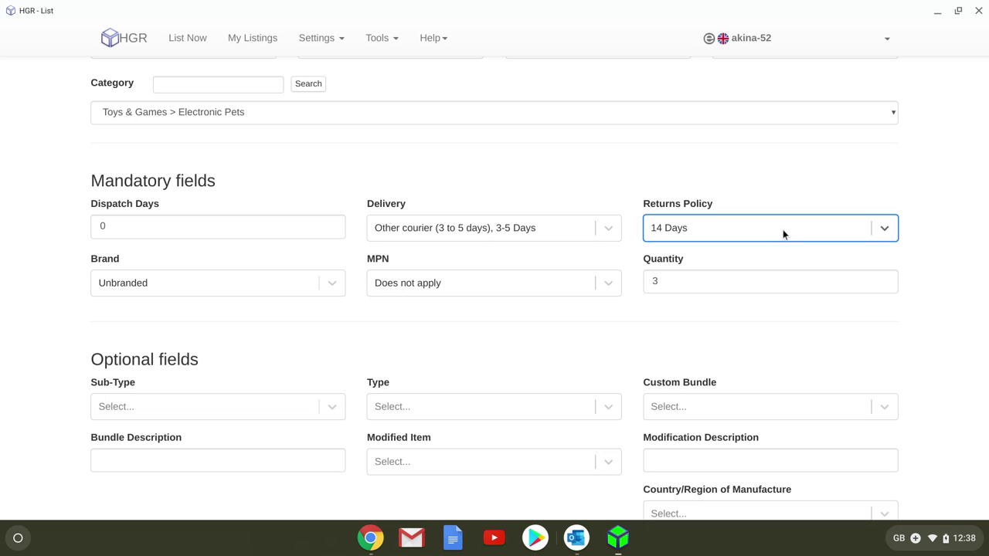
click(465, 354)
Set the listing's mandatory Dispatch Days to 3
scroll(242, 294, down, 3)
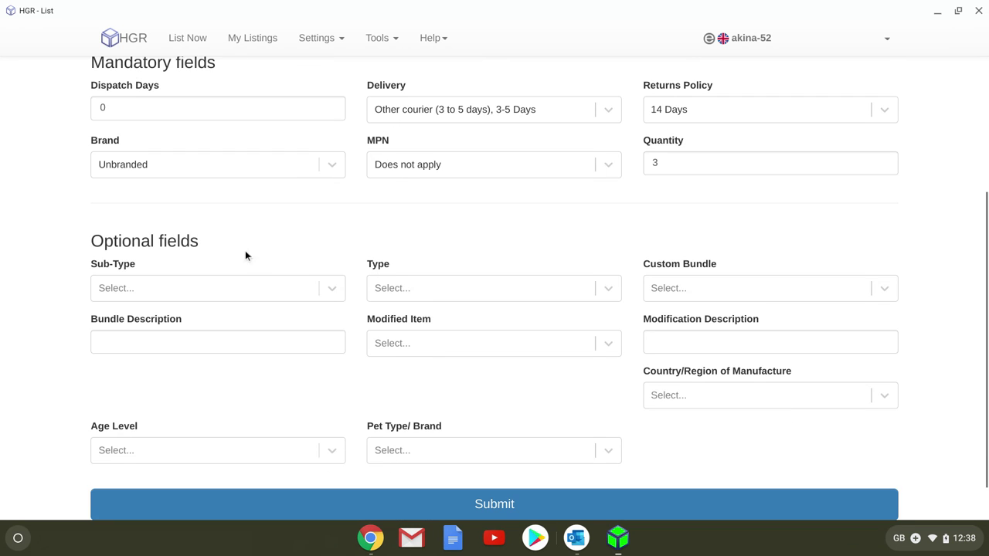
click(226, 111)
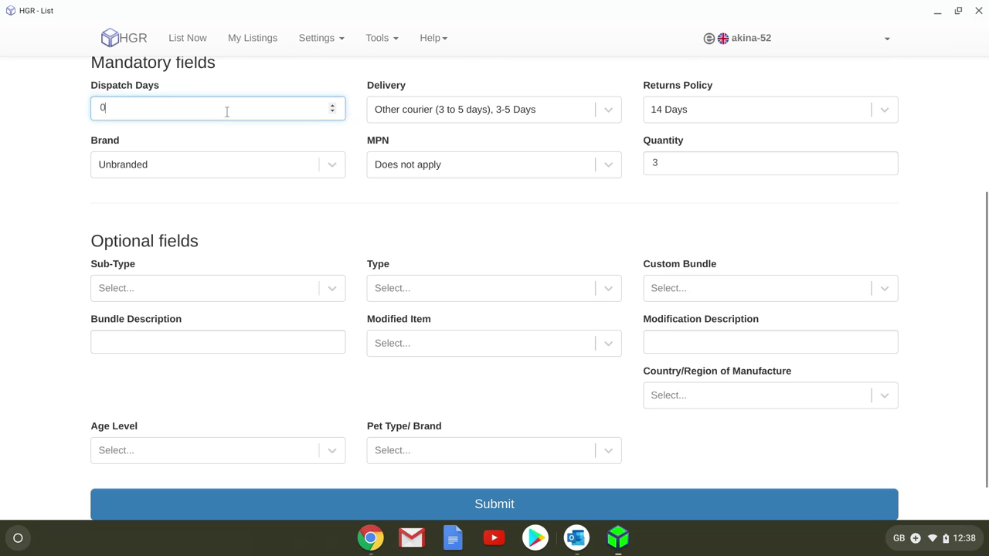
click(332, 105)
click(259, 139)
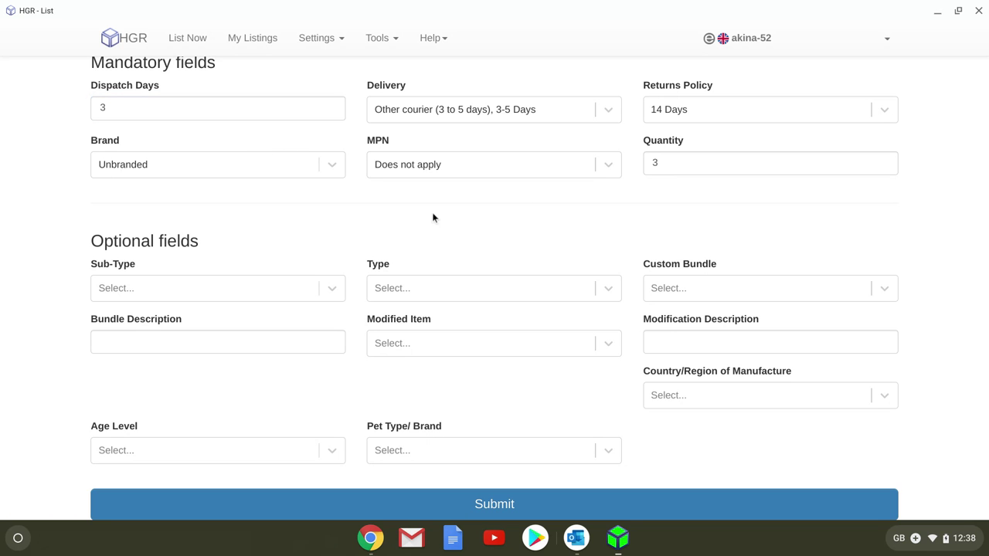
Set the optional Age Level of the listing to 3-4 Years
scroll(414, 218, down, 1)
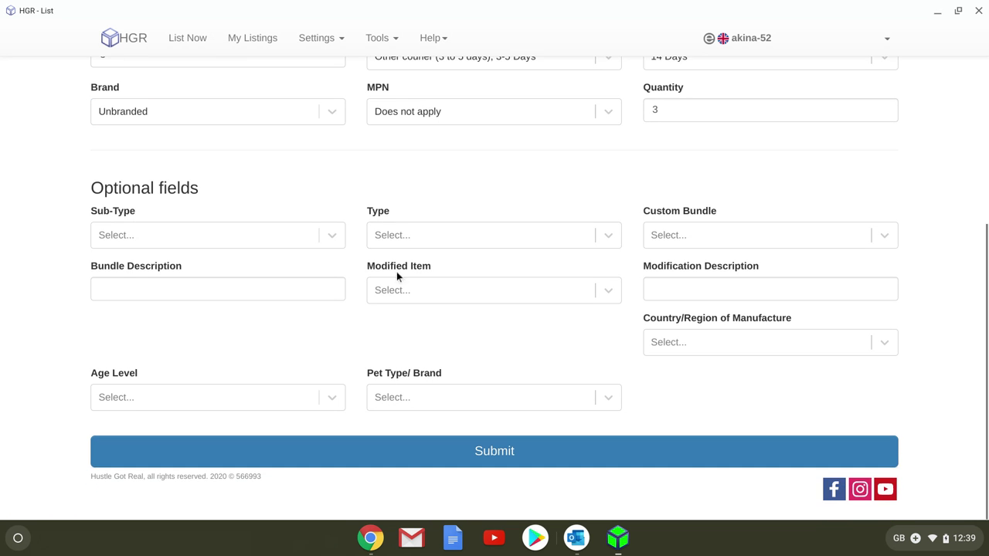
scroll(309, 201, up, 5)
scroll(219, 309, down, 5)
click(181, 396)
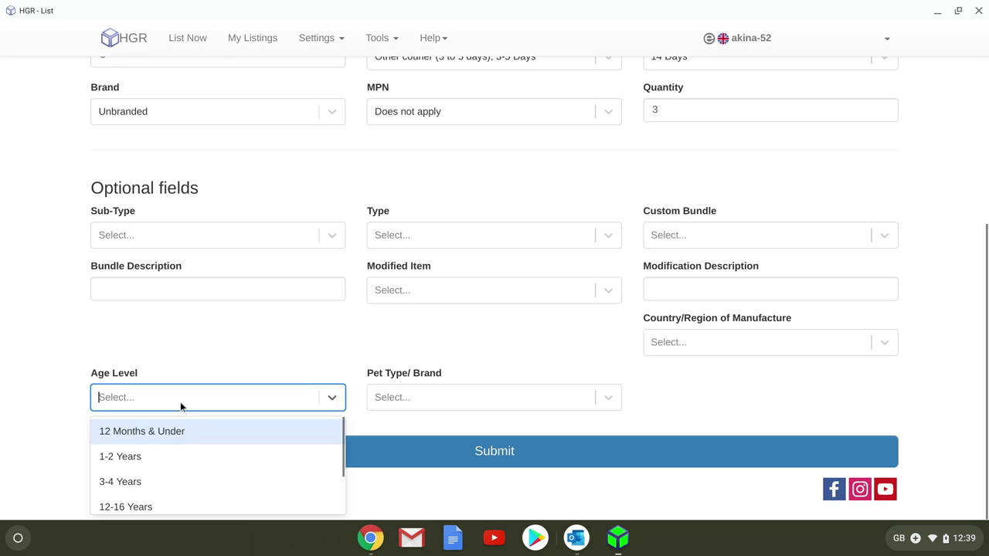
click(175, 486)
click(241, 326)
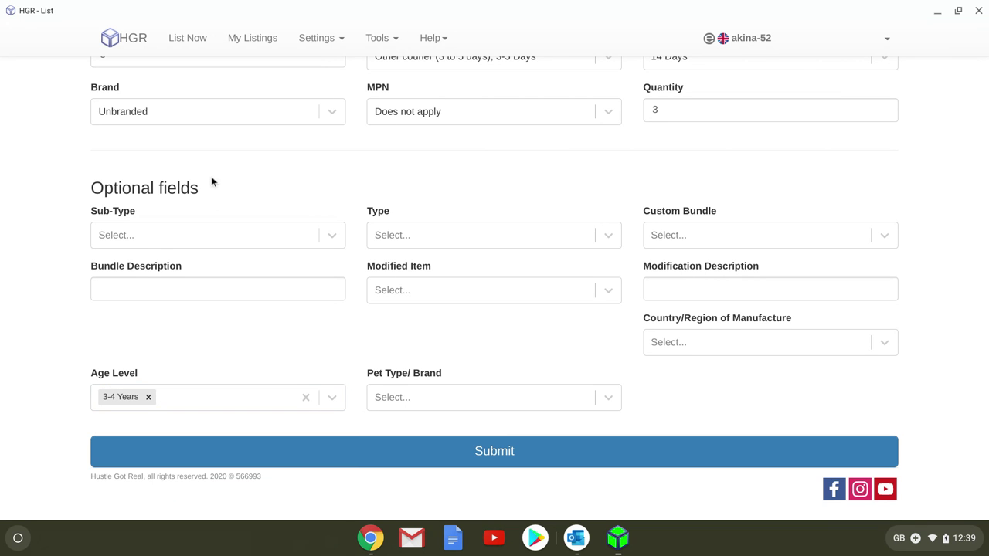
Switch to Chrome, go back to the Smyths Baby Shark product page and check the toy's age suitability
scroll(224, 193, up, 1)
scroll(224, 197, up, 4)
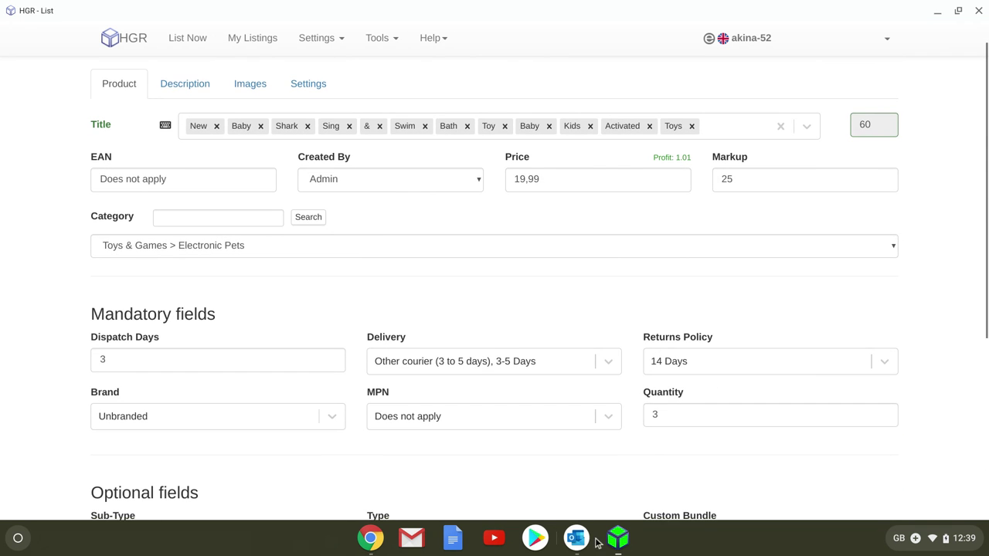
click(618, 538)
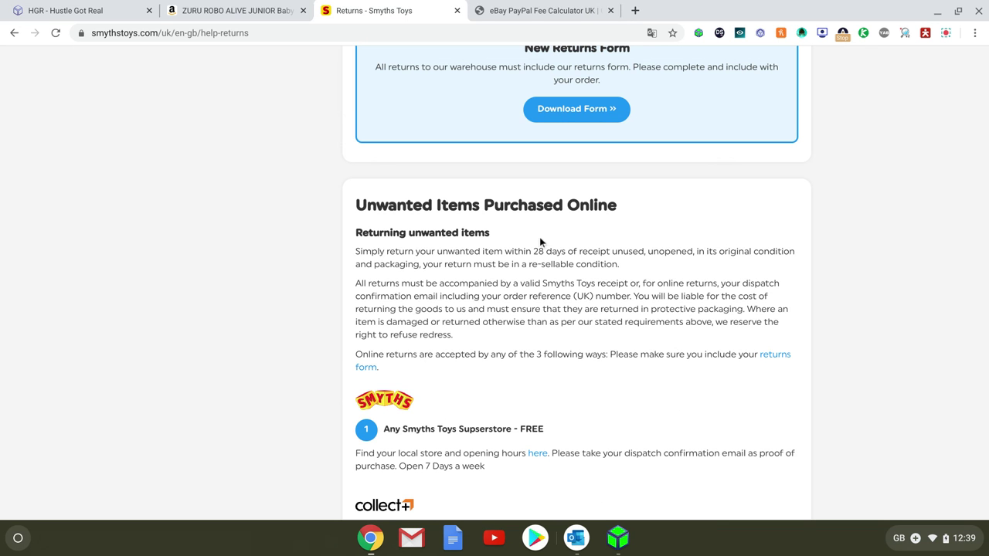
scroll(431, 240, up, 10)
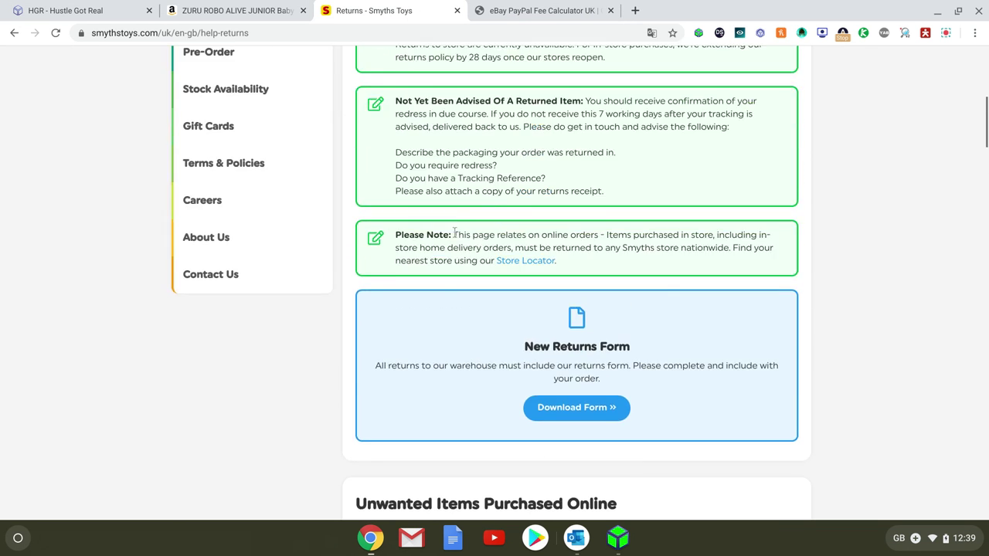
scroll(241, 303, down, 2)
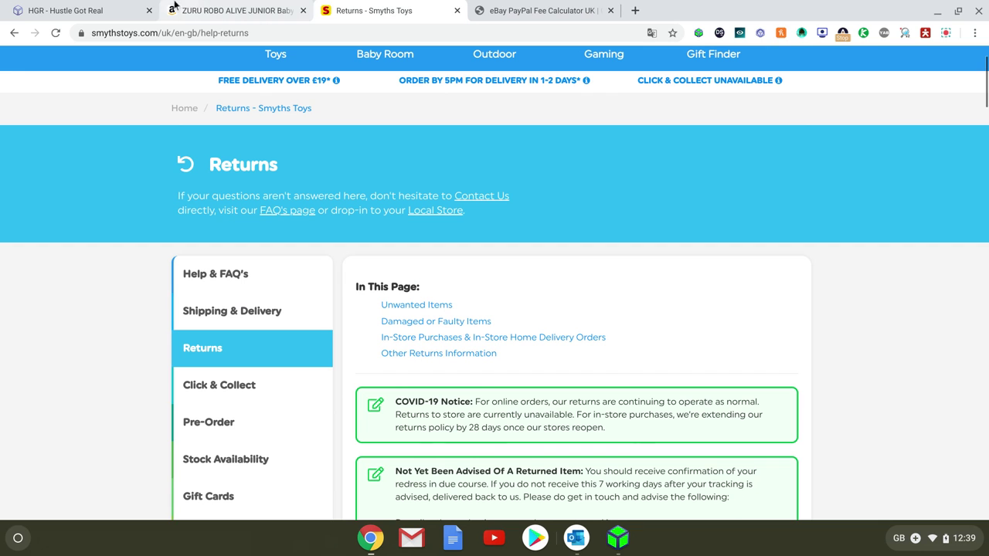
click(14, 34)
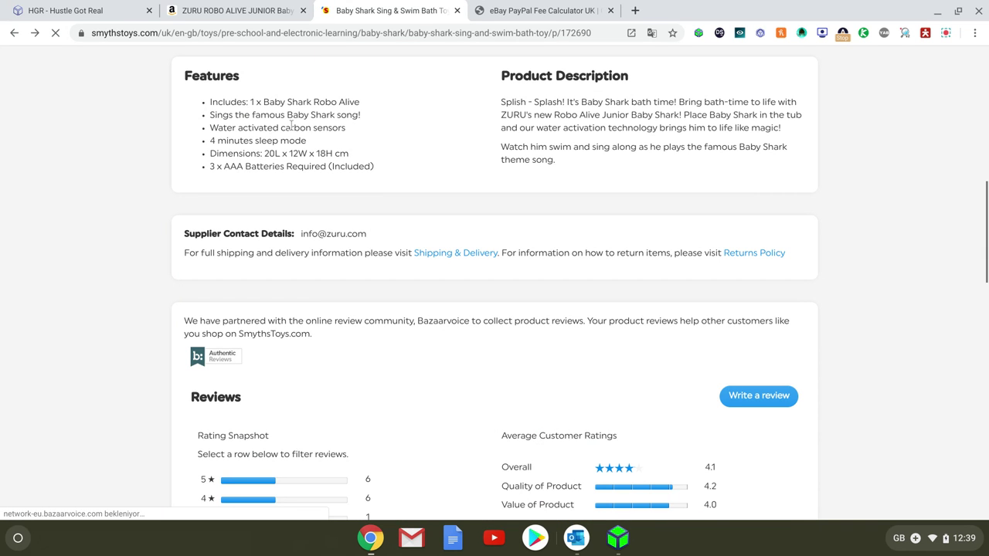
scroll(533, 153, down, 3)
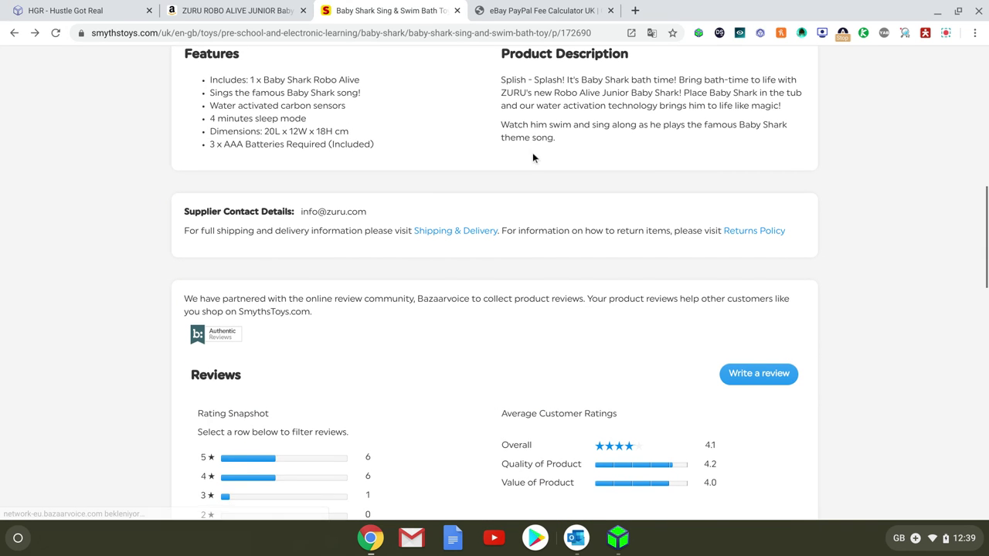
scroll(280, 153, up, 10)
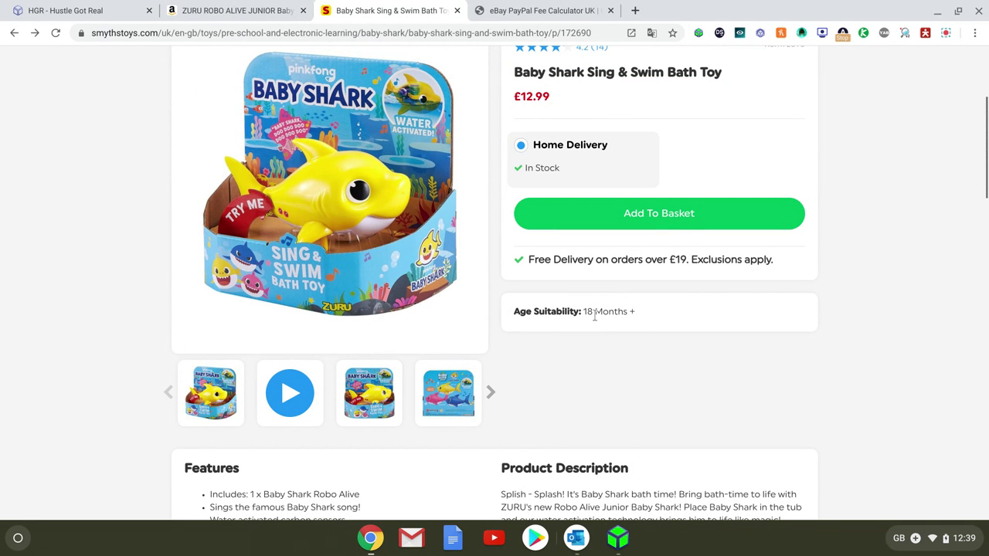
drag(591, 314, 642, 318)
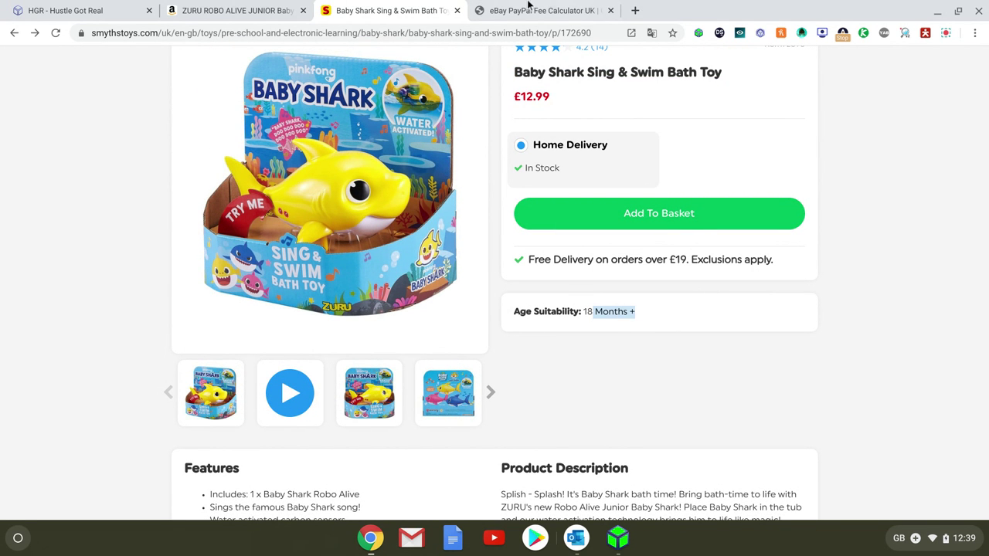
Check the eBay PayPal fee calculator, then switch back to the HGR listing and review its mandatory and optional fields
click(528, 8)
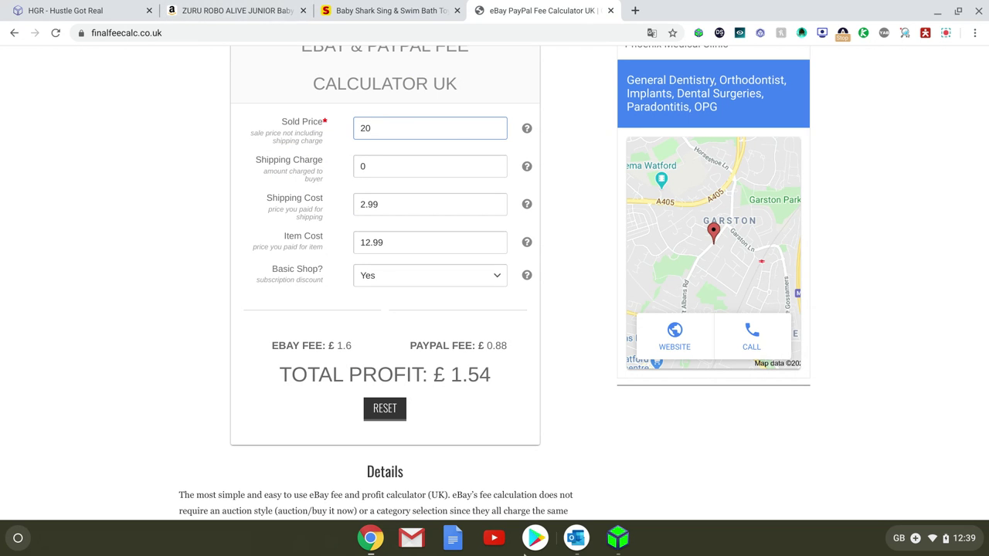
click(612, 543)
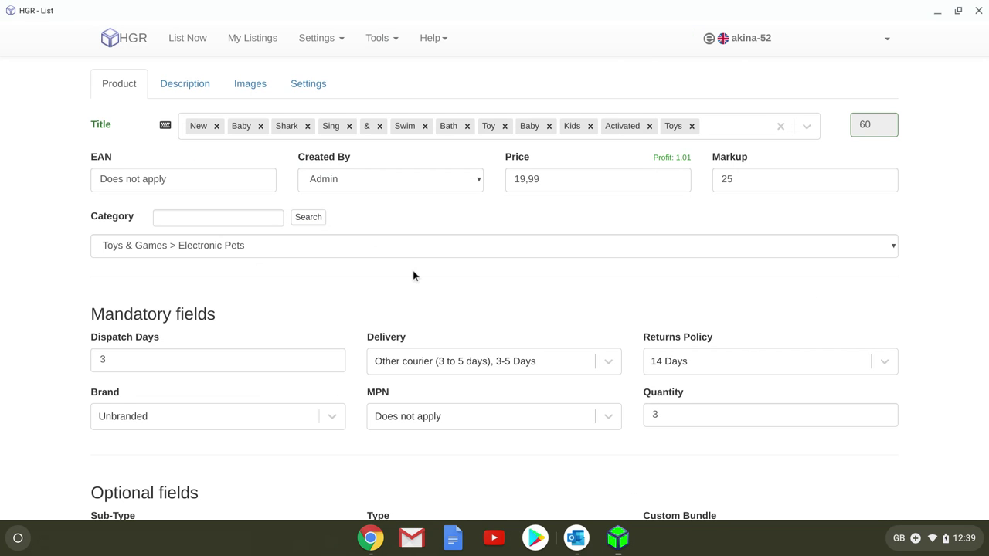
scroll(402, 294, down, 3)
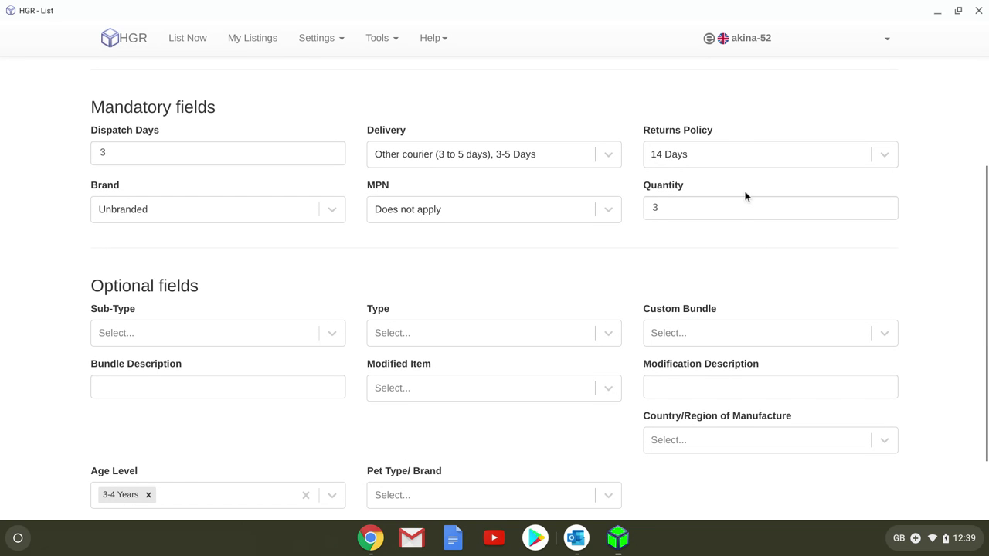
scroll(271, 242, down, 2)
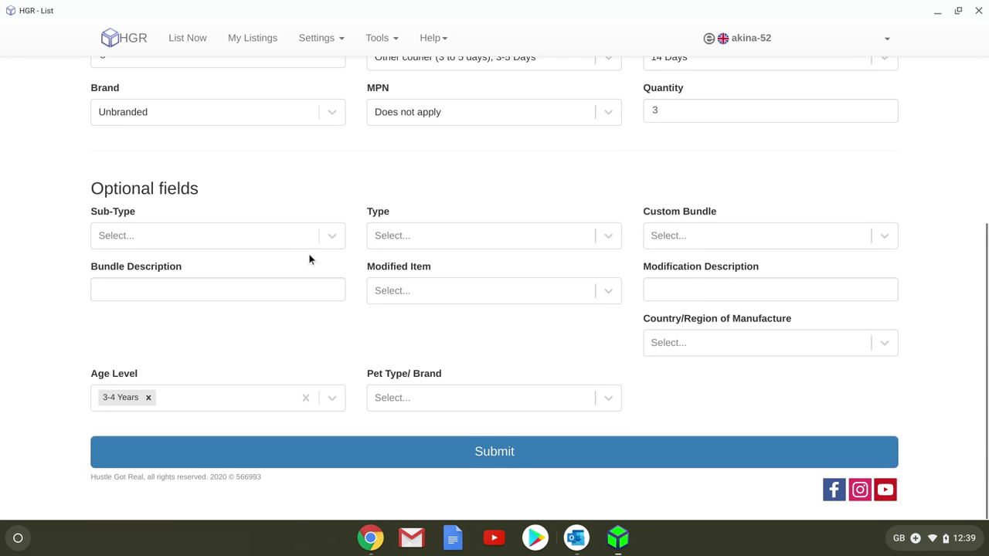
scroll(309, 258, up, 5)
Apply the Image First template to the listing's description and look over the resulting layout
click(195, 128)
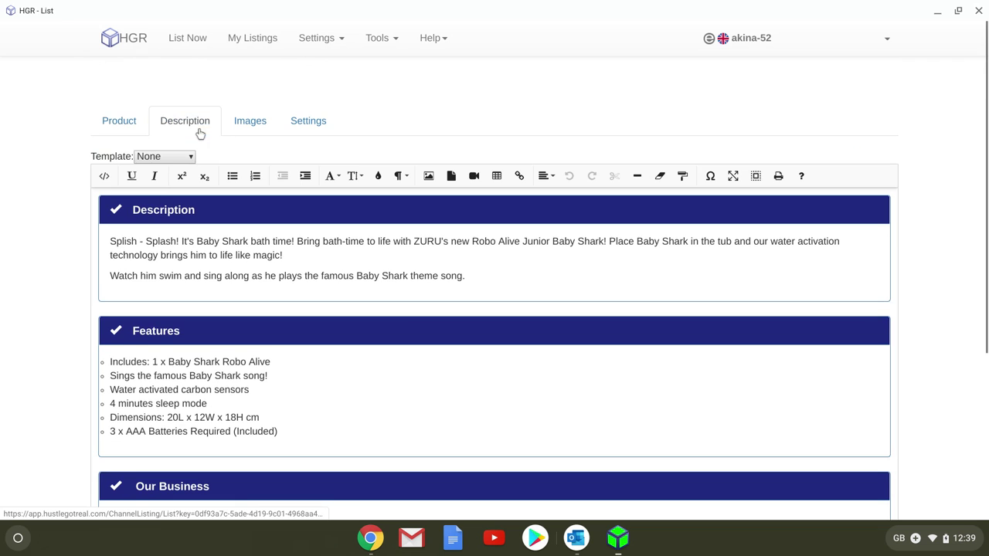
click(172, 156)
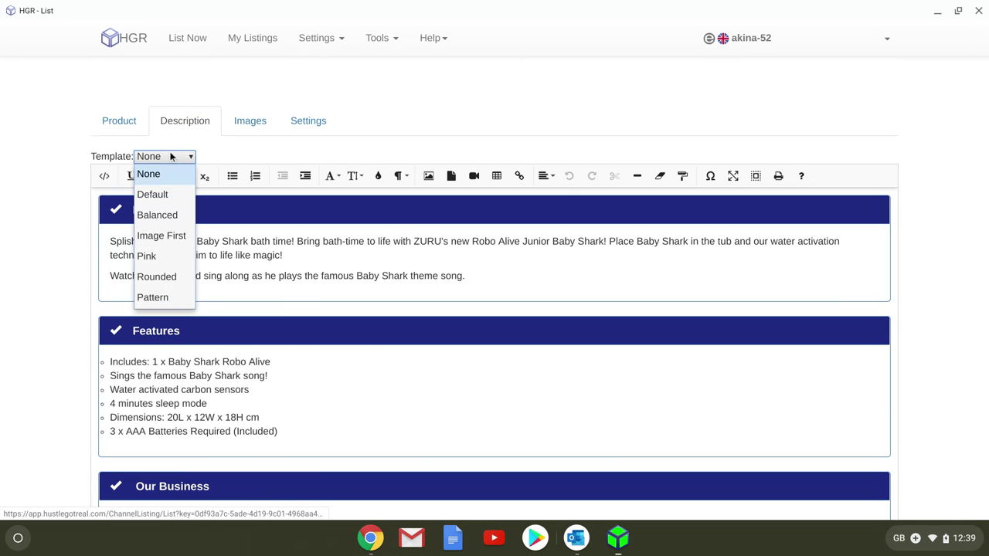
click(174, 234)
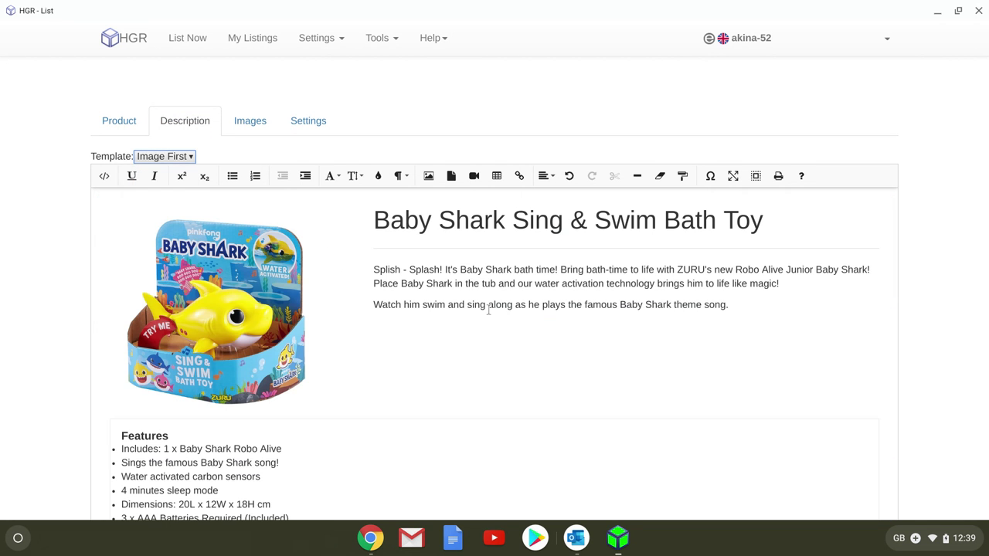
scroll(514, 461, down, 5)
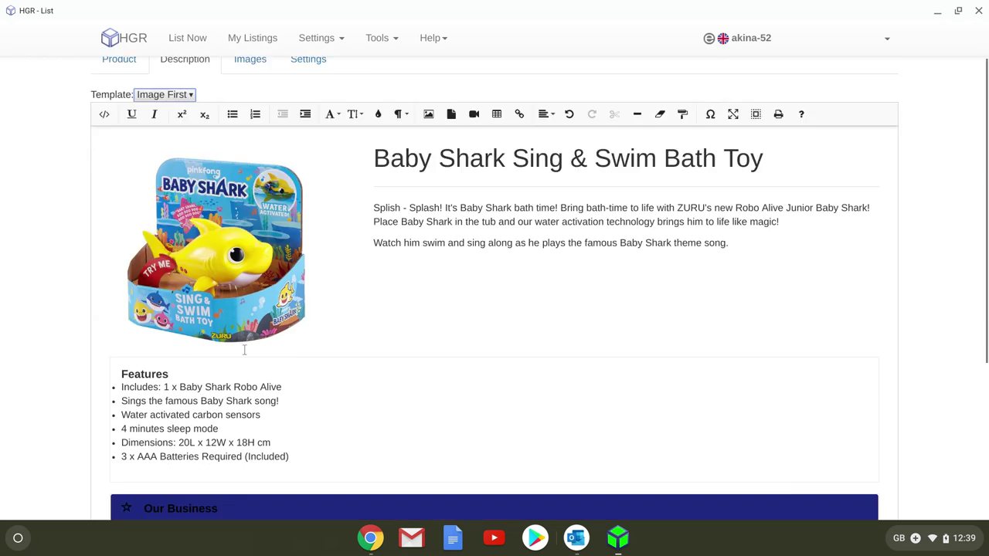
scroll(295, 346, up, 5)
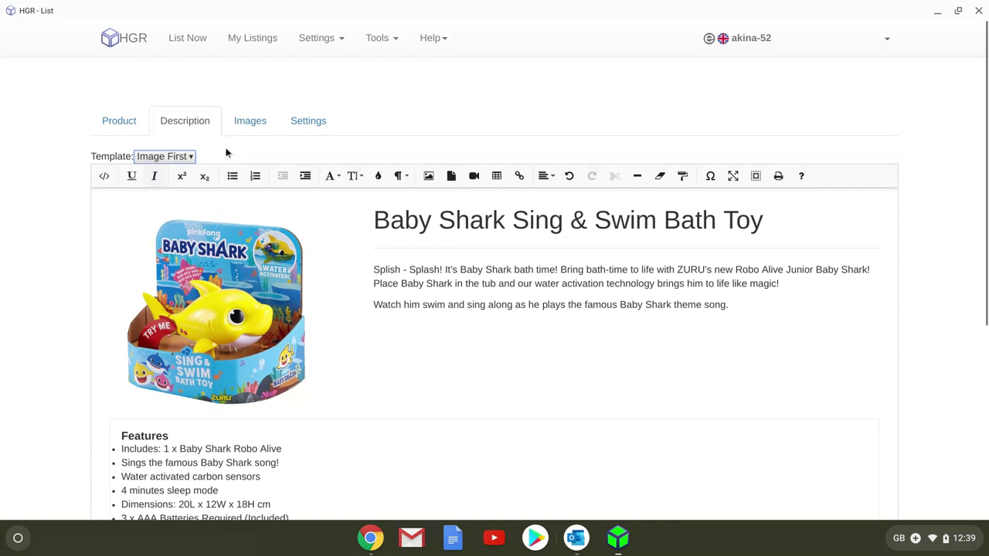
Review the listing's images and its stock and price monitoring settings, then return to the end of the product details
click(250, 121)
scroll(556, 285, down, 5)
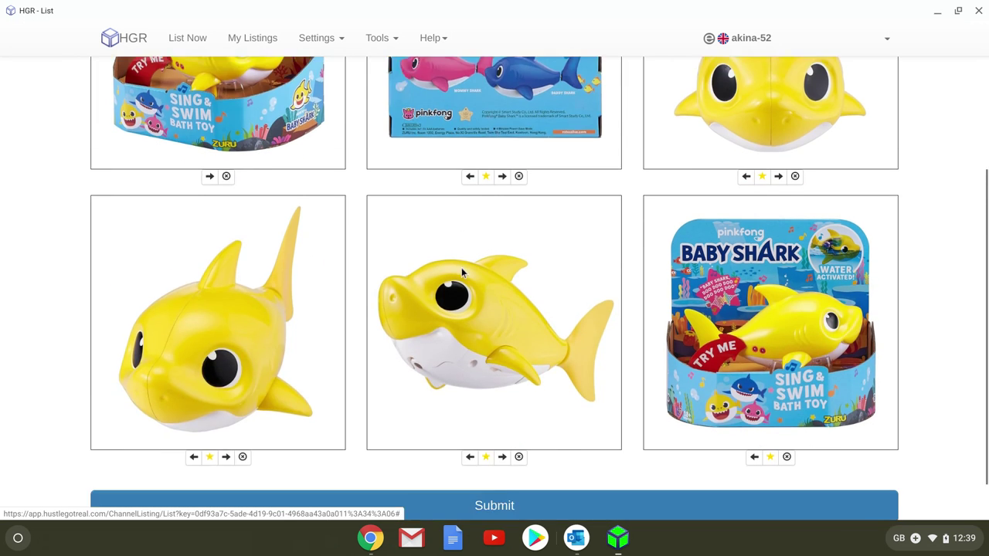
scroll(459, 290, up, 4)
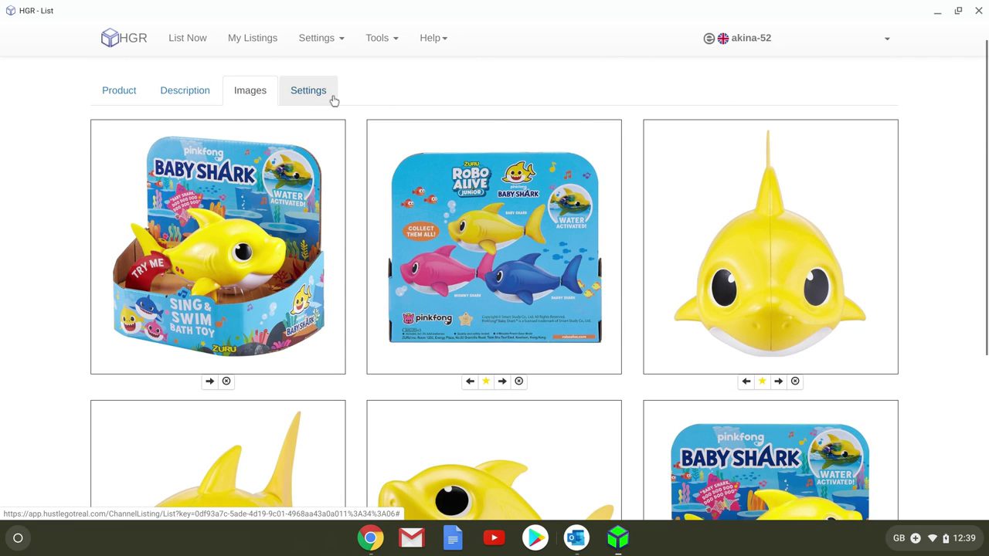
click(321, 96)
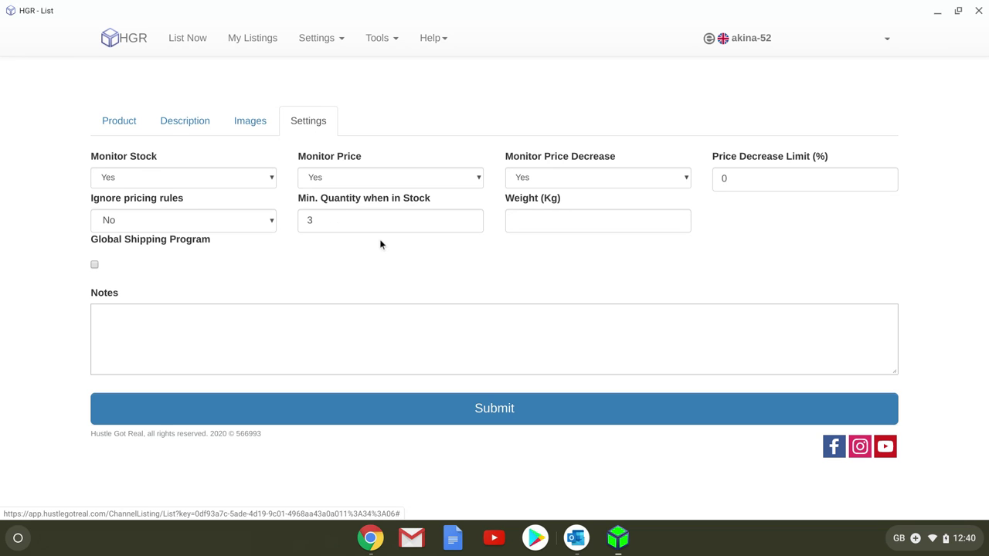
click(108, 116)
scroll(463, 294, down, 5)
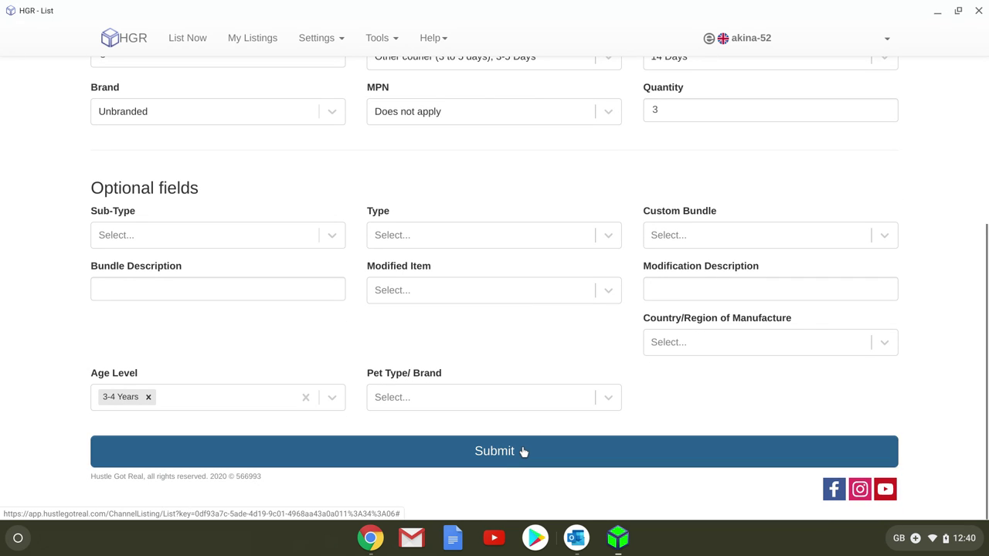
Submit the Baby Shark listing to eBay, check the submission result, and close the HGR window
click(524, 451)
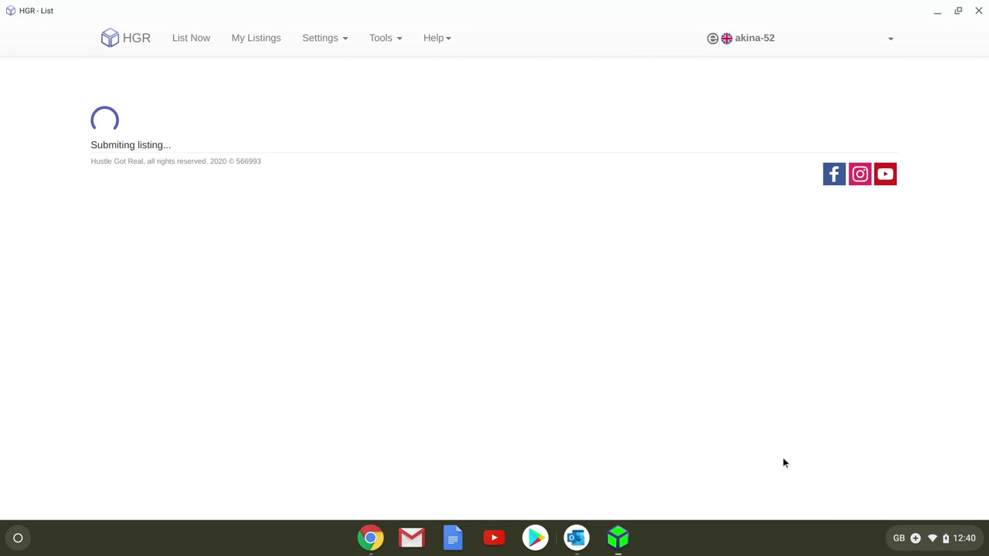
drag(89, 108, 386, 114)
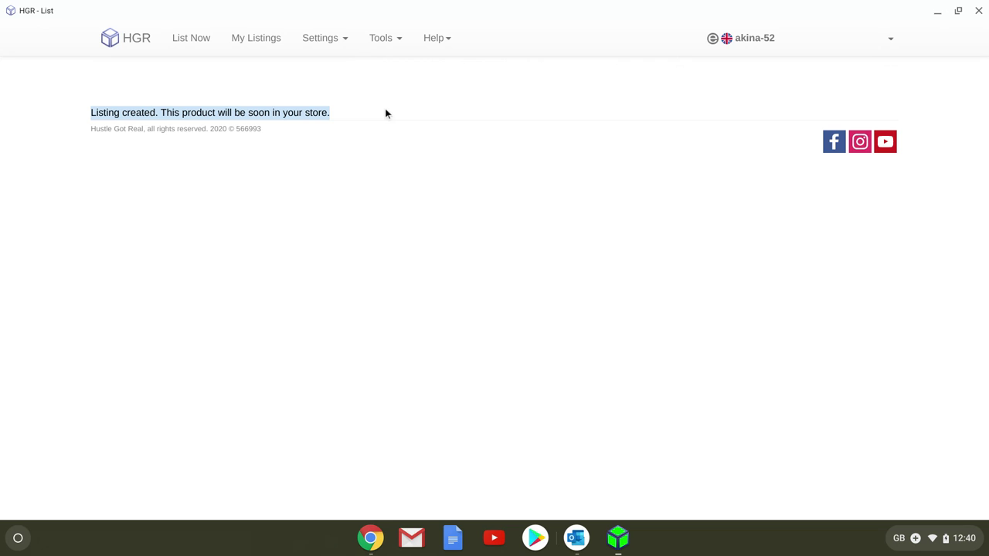
click(978, 10)
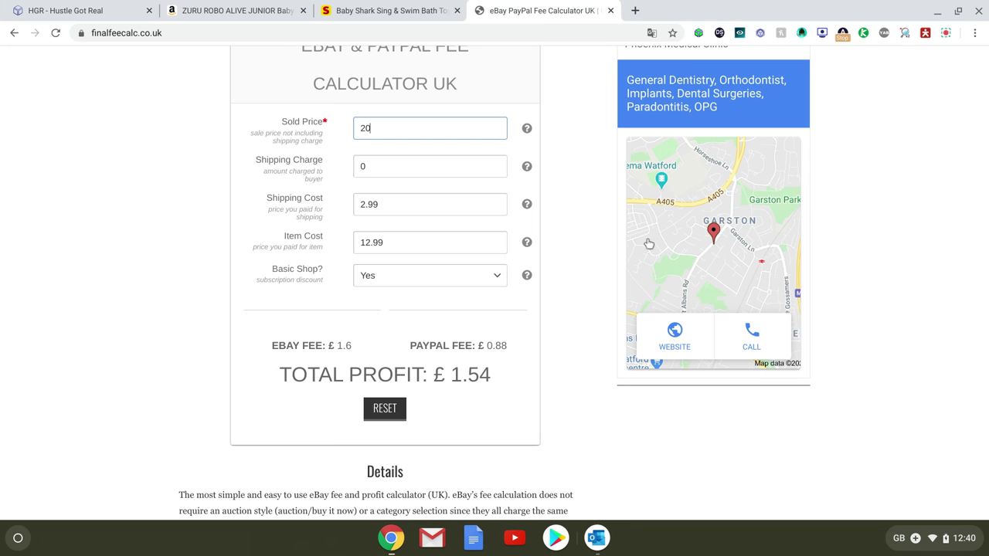
Go back to the Amazon Baby Shark bath toy page and copy its product URL
click(232, 10)
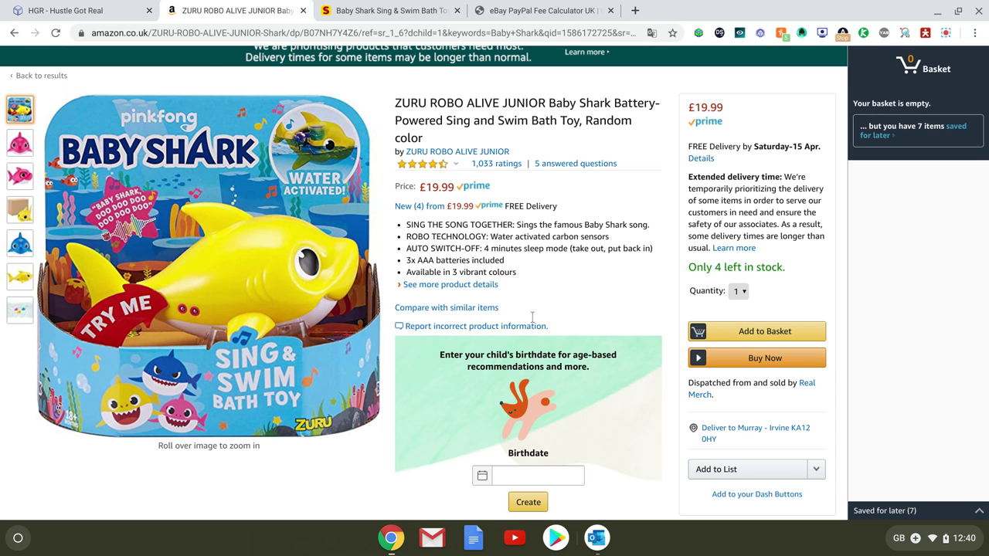
scroll(197, 268, up, 2)
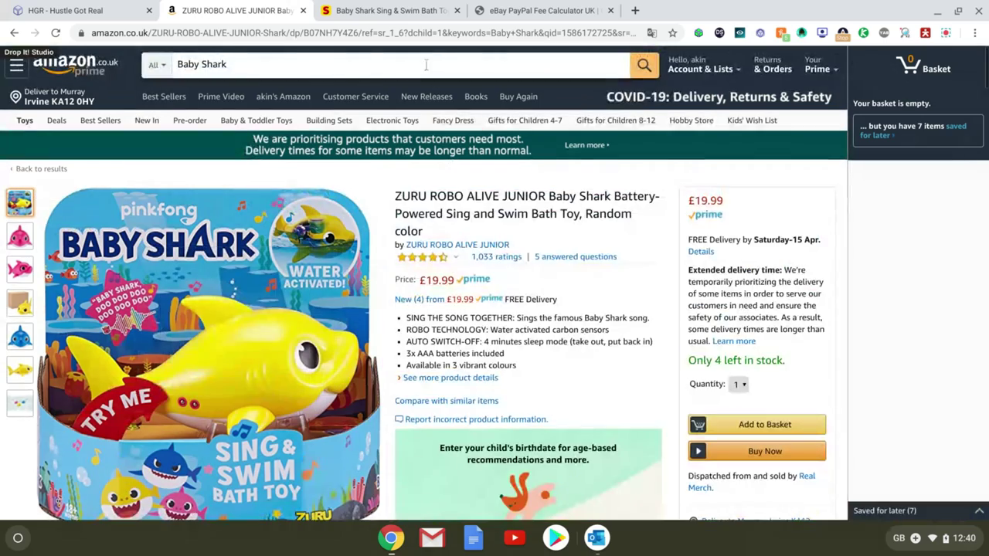
click(403, 32)
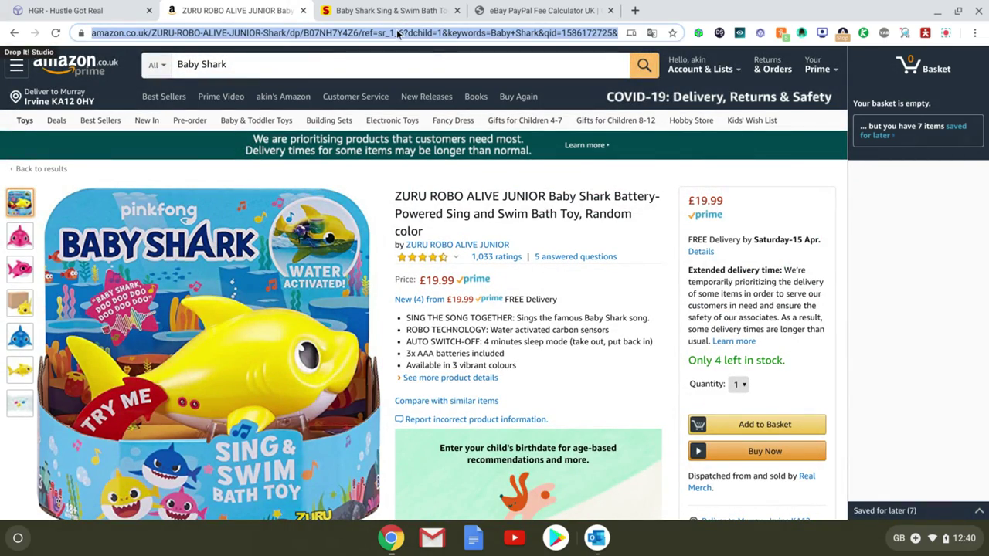
Open the AutoDS website in a new tab and log in with the saved account credentials
key(ctrl+t)
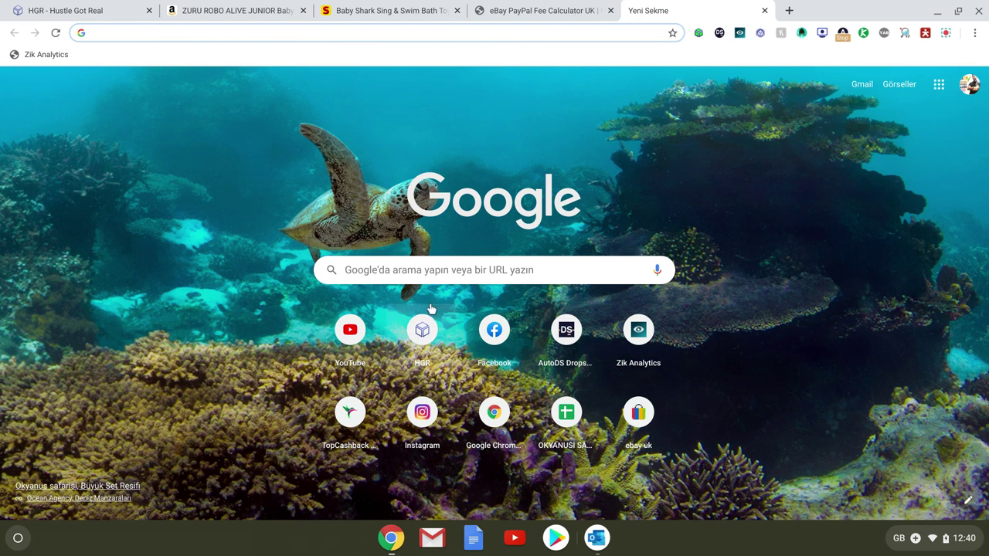
click(558, 338)
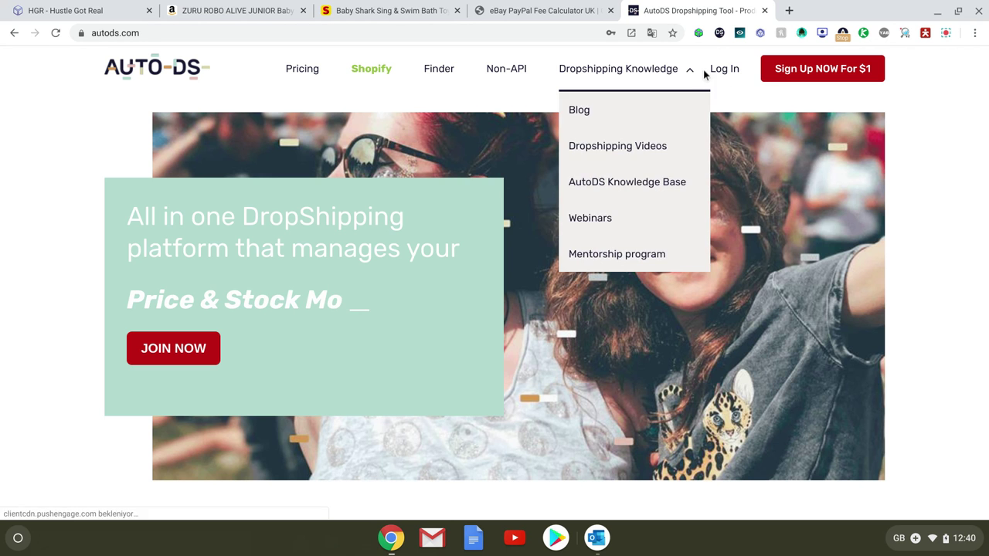
click(726, 74)
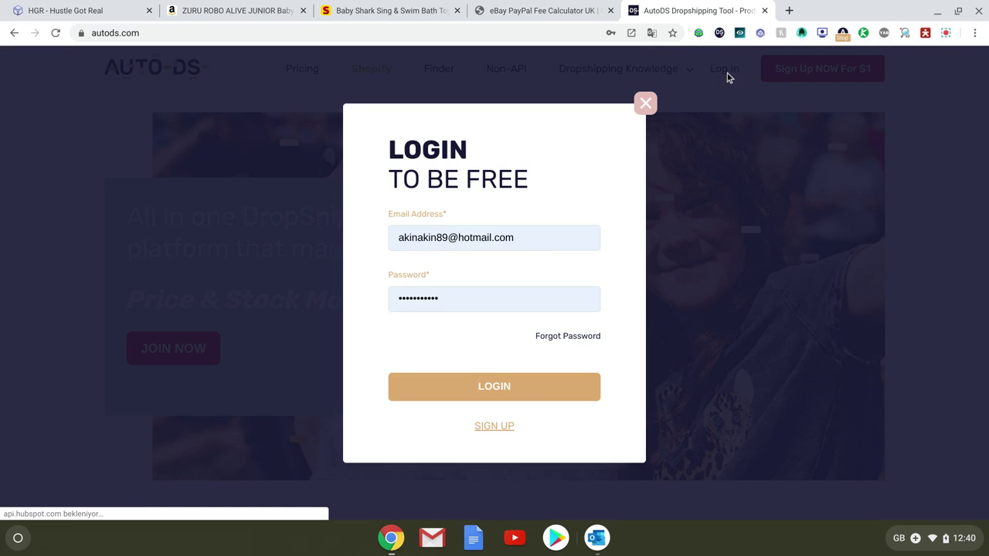
click(481, 390)
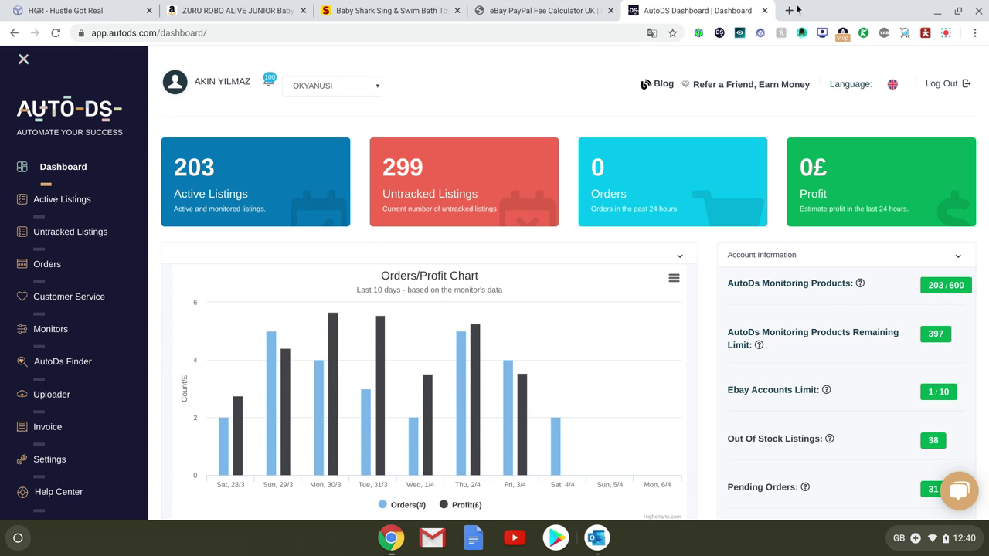
Look over the AutoDS dashboard's listing figures, orders and profit chart, account information and available sections
scroll(487, 104, down, 1)
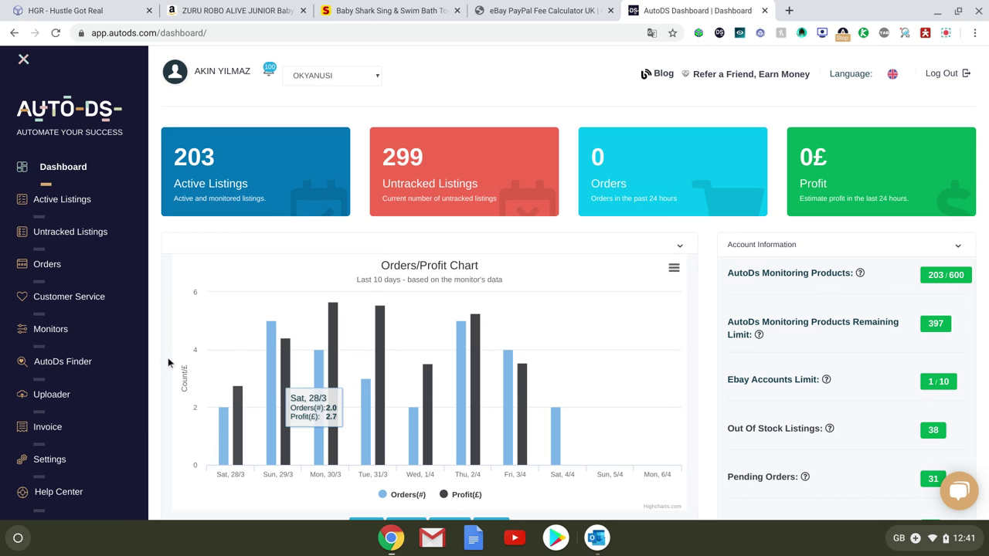
scroll(77, 163, down, 2)
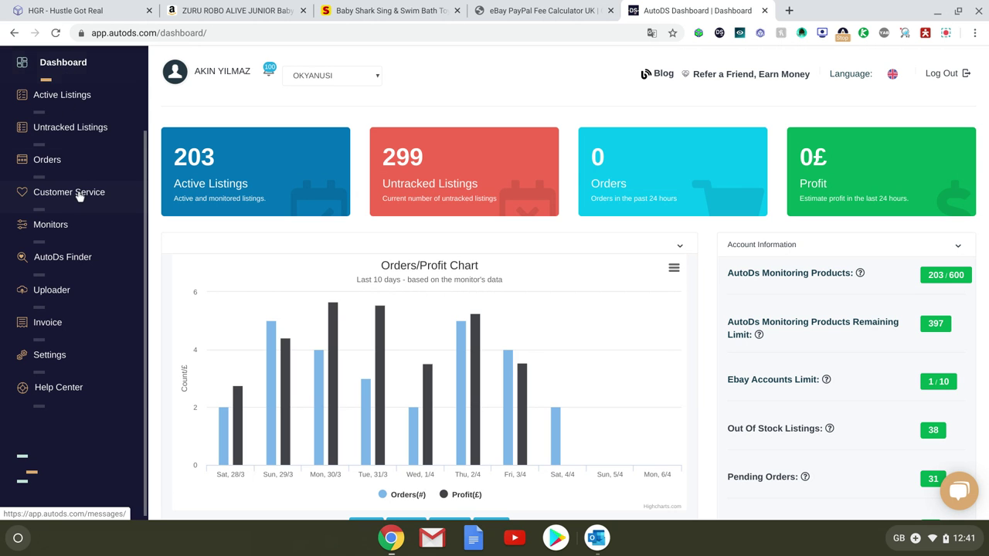
scroll(131, 247, up, 2)
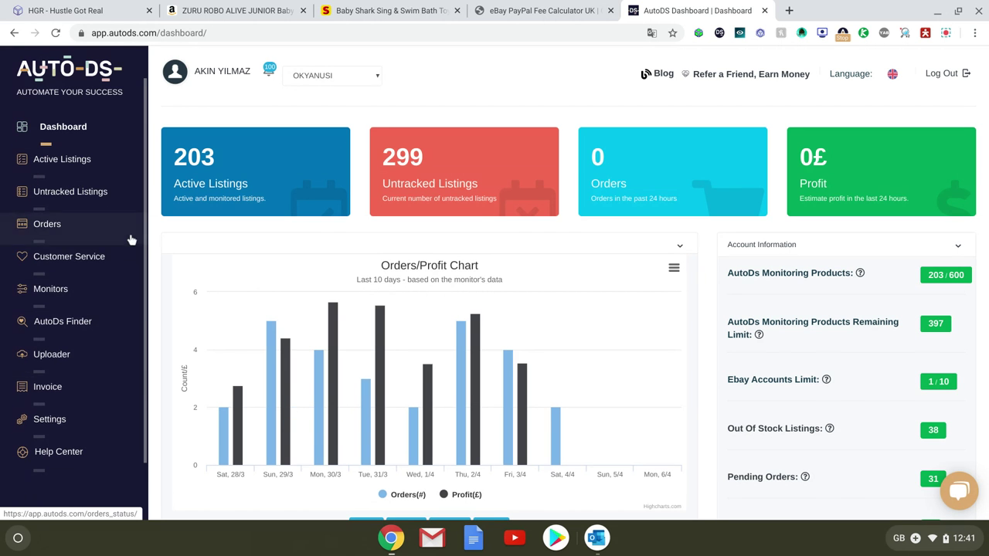
scroll(125, 232, down, 2)
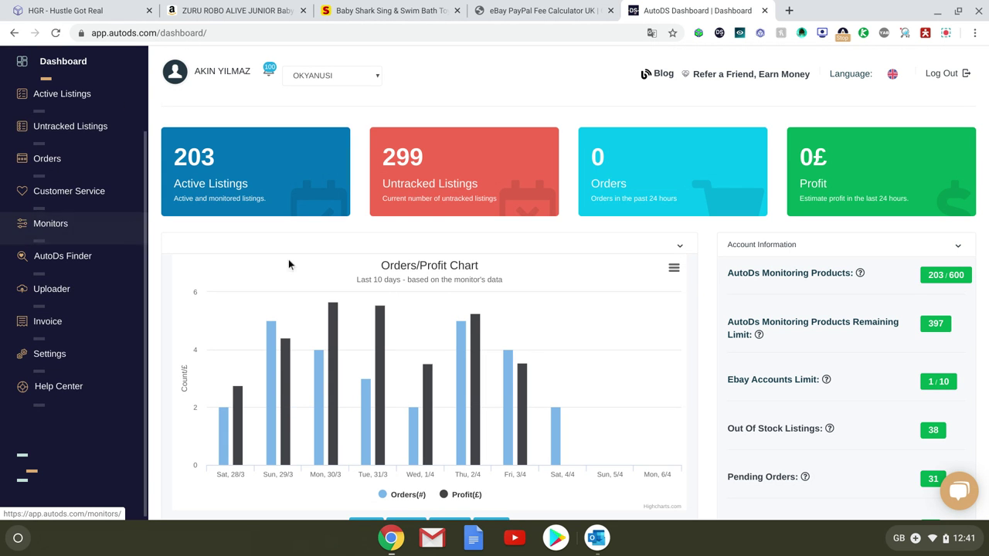
scroll(289, 263, down, 2)
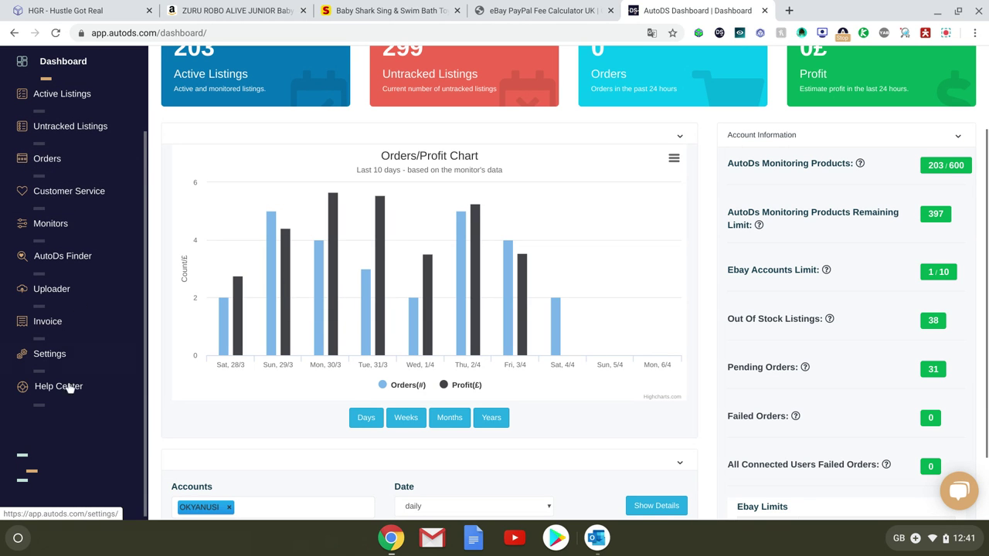
View the AutoDS orders list and the Customer Service inbox
click(45, 158)
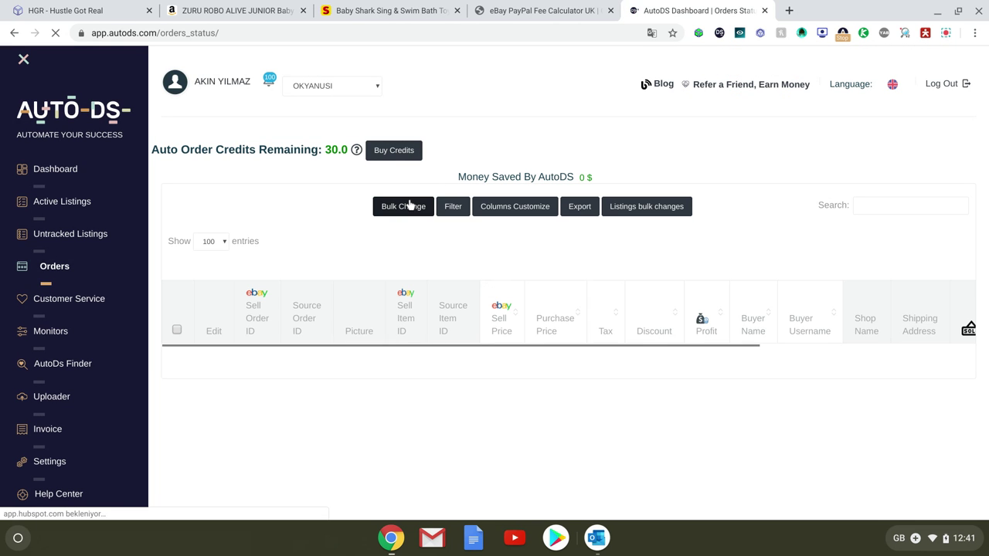
scroll(275, 276, down, 1)
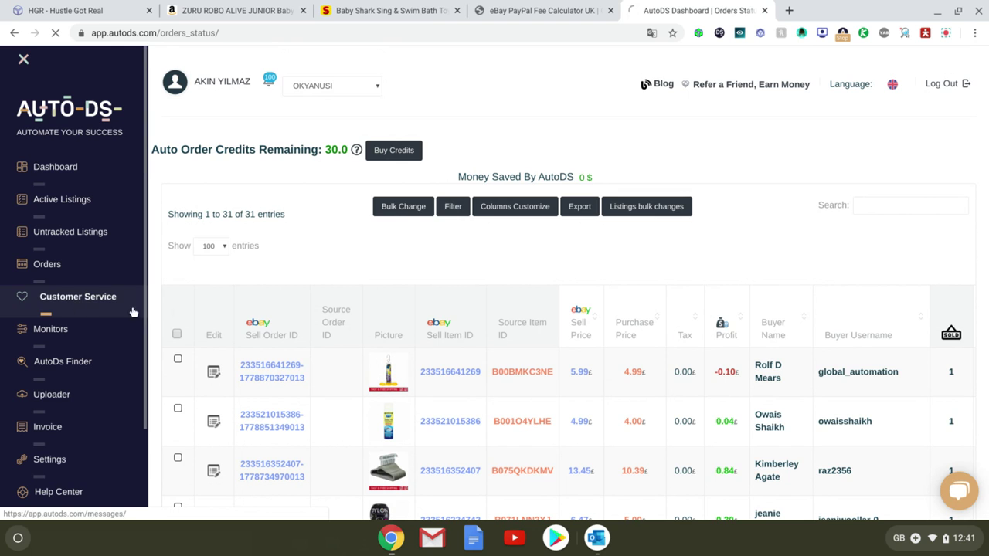
click(70, 300)
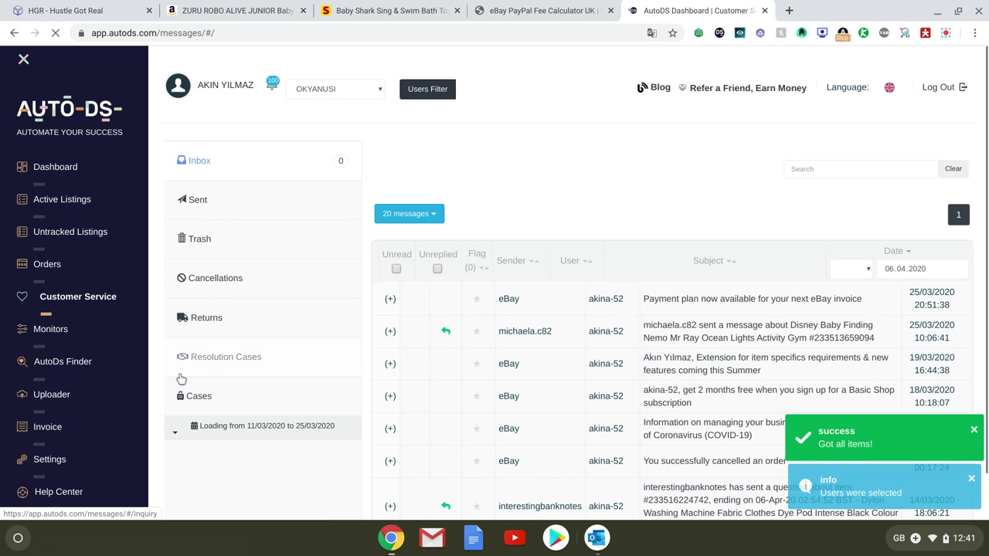
Open the AutoDS Finder, set the 3-sales-in-a-month amount to 37 products and check the remaining Finder credits
click(67, 363)
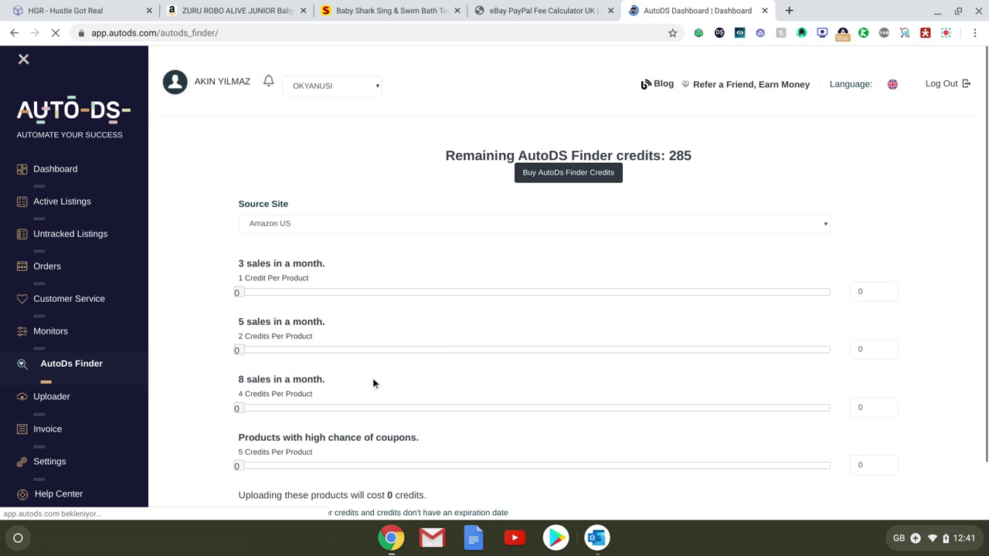
drag(240, 293, 260, 294)
drag(692, 155, 665, 155)
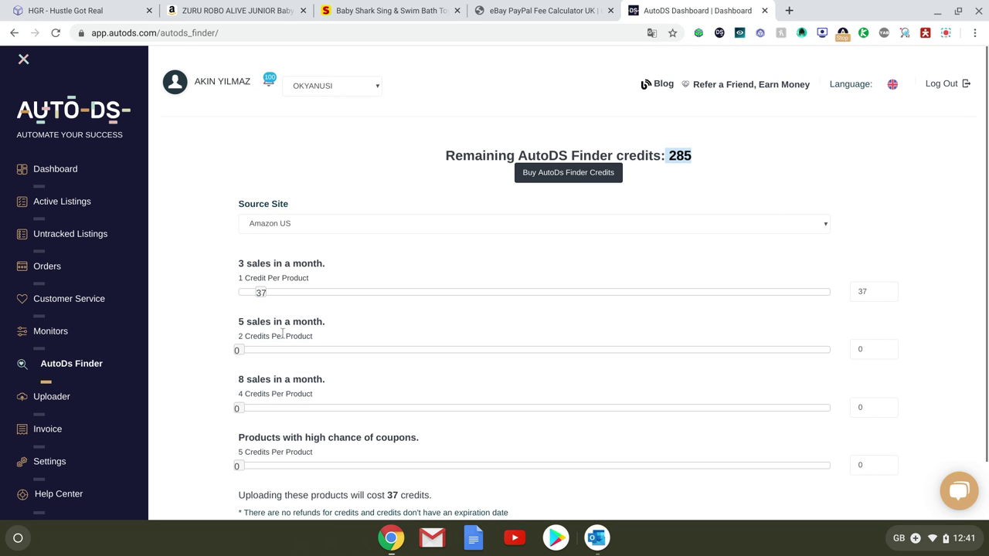
scroll(155, 332, down, 1)
Try to grab the Baby Shark toy's details in the Uploader from its Amazon UK URL, using the Limited Time Sale - 30 days Returns template
click(73, 397)
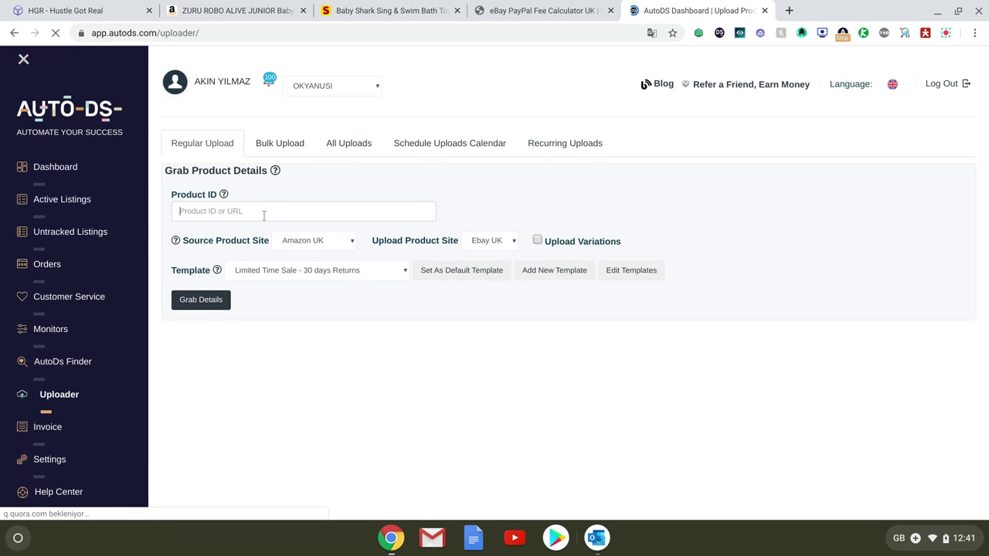
right_click(265, 216)
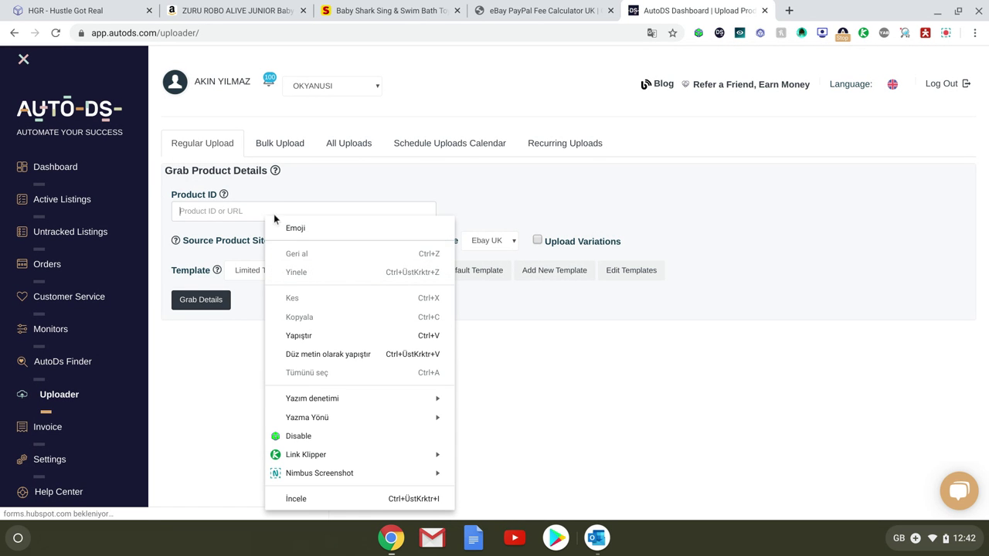
click(294, 336)
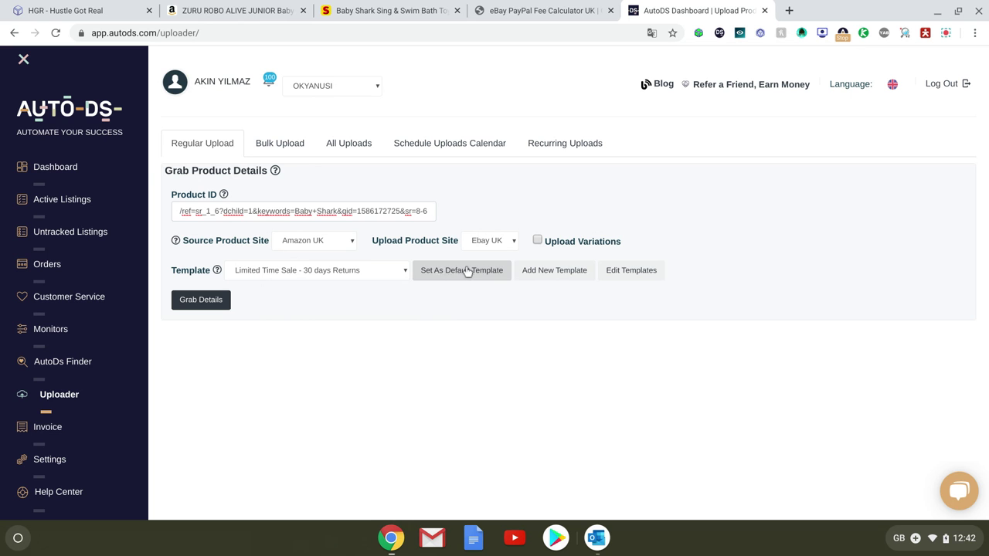
click(201, 302)
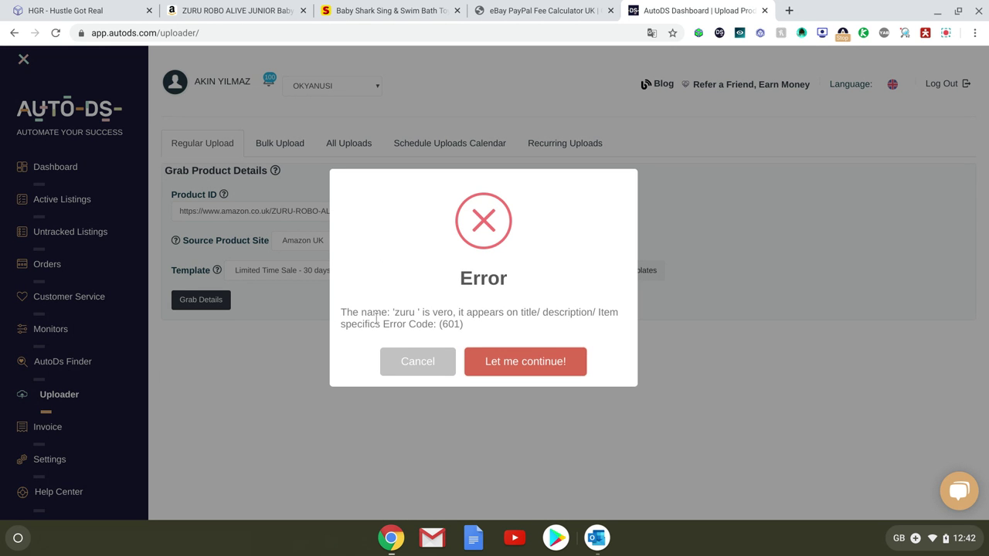
Read the error about the product's brand name and cancel the product grab
drag(399, 313, 514, 326)
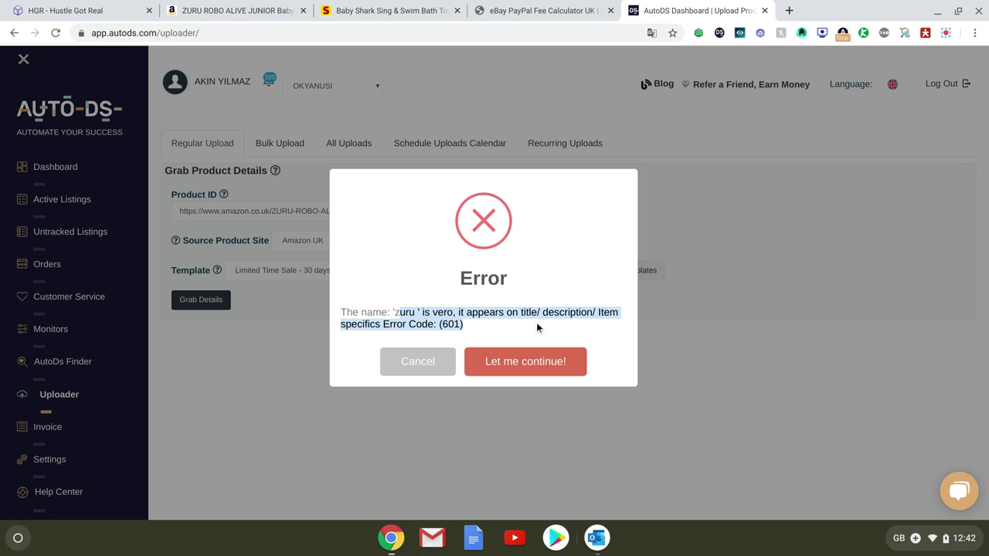
drag(389, 312, 446, 312)
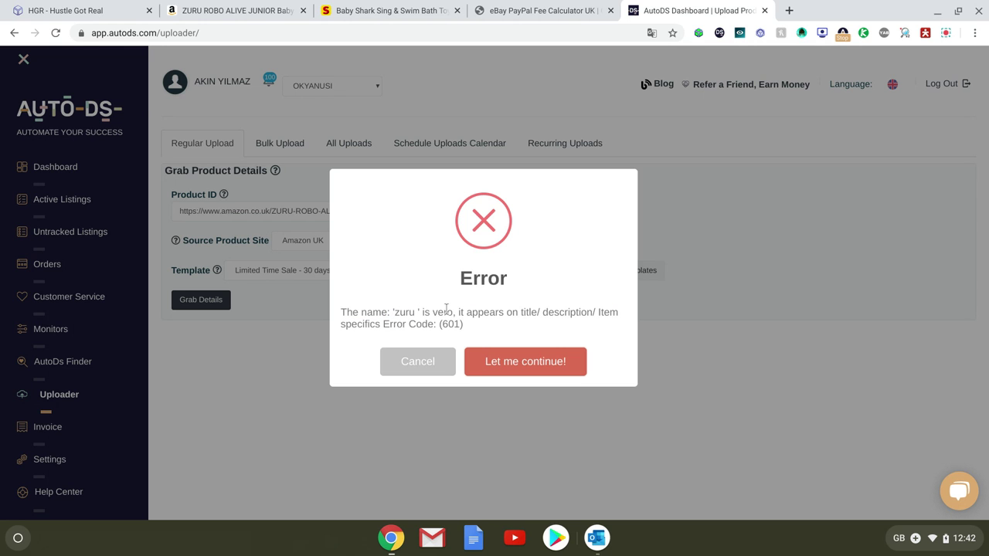
triple_click(446, 309)
click(446, 310)
click(421, 361)
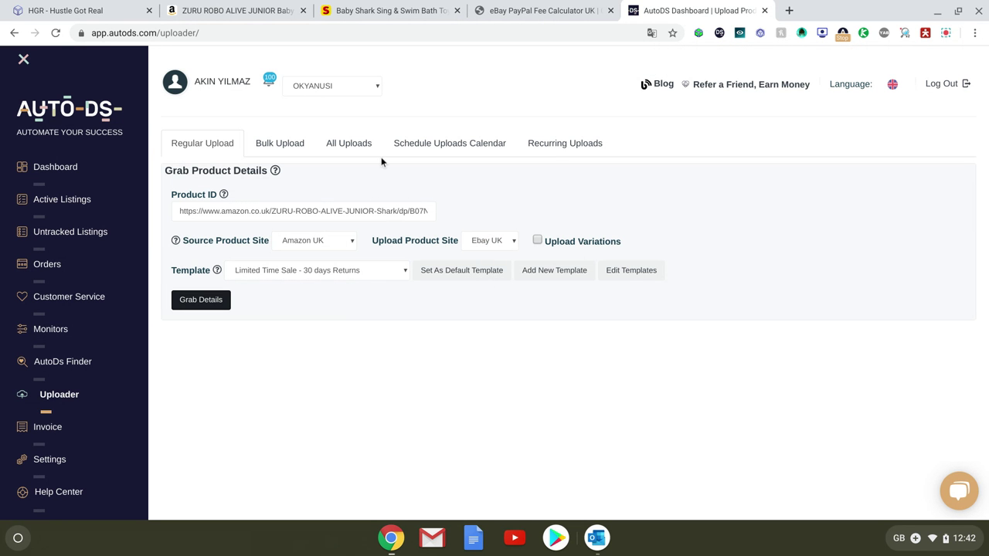
Return to the Amazon UK home page and open the Best Sellers in Home & Kitchen to find another product
click(227, 6)
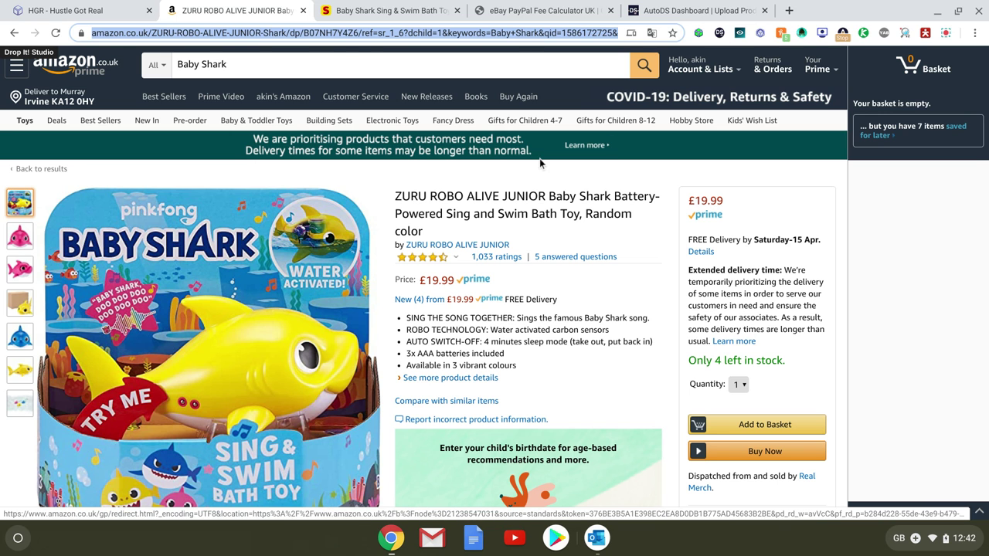
click(679, 11)
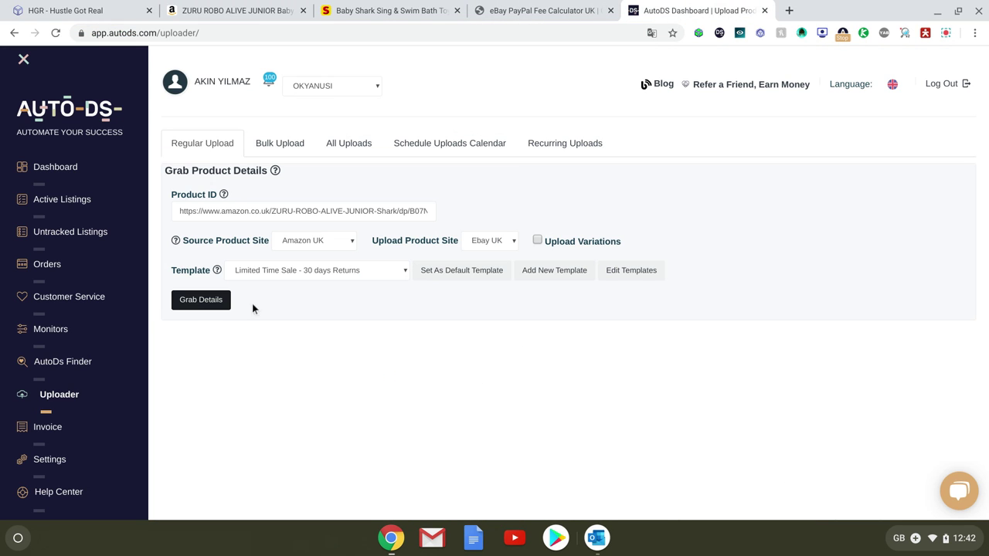
click(236, 10)
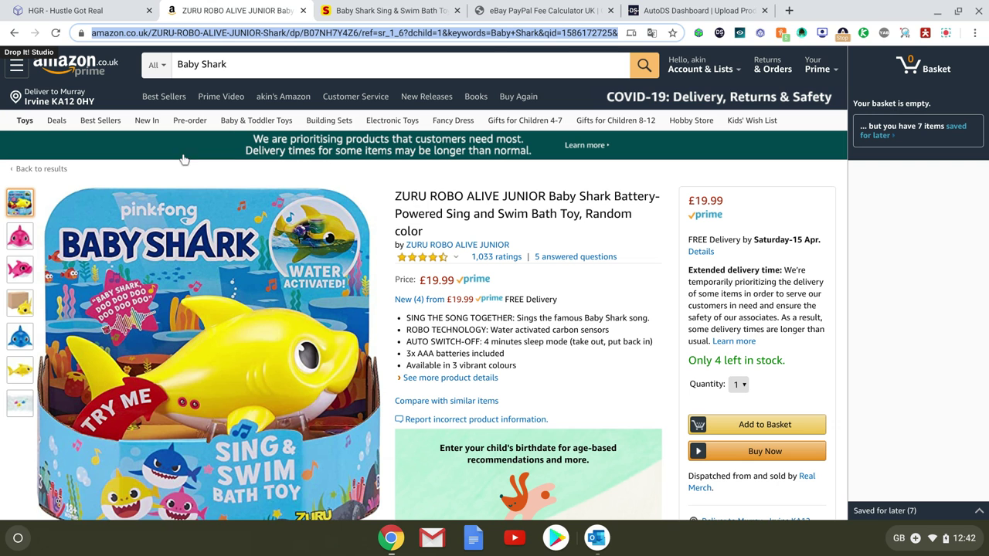
click(94, 71)
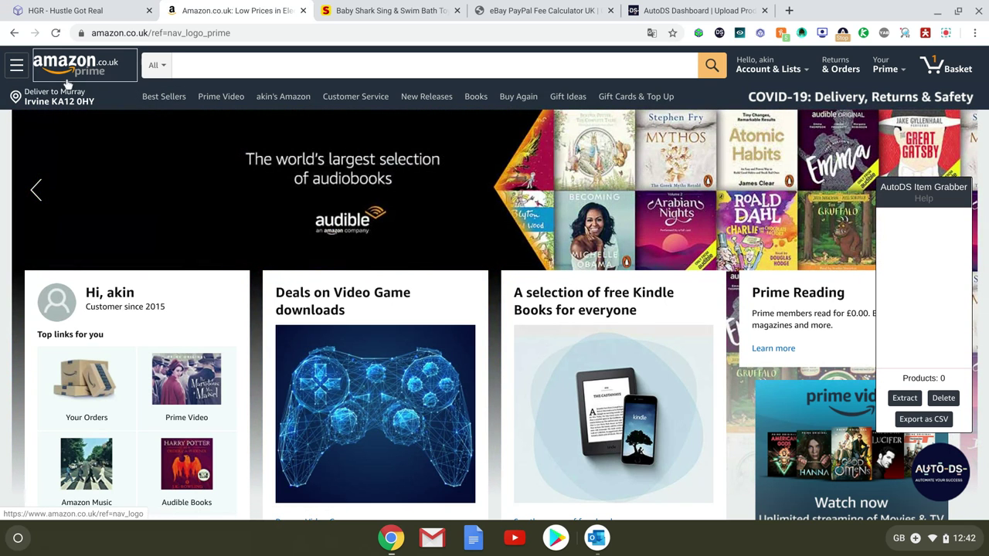
click(71, 65)
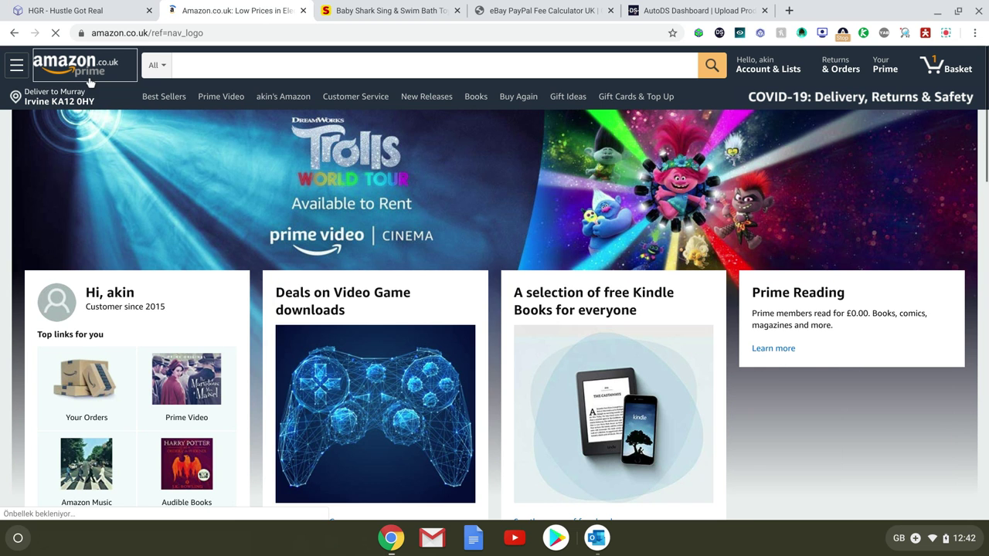
click(162, 98)
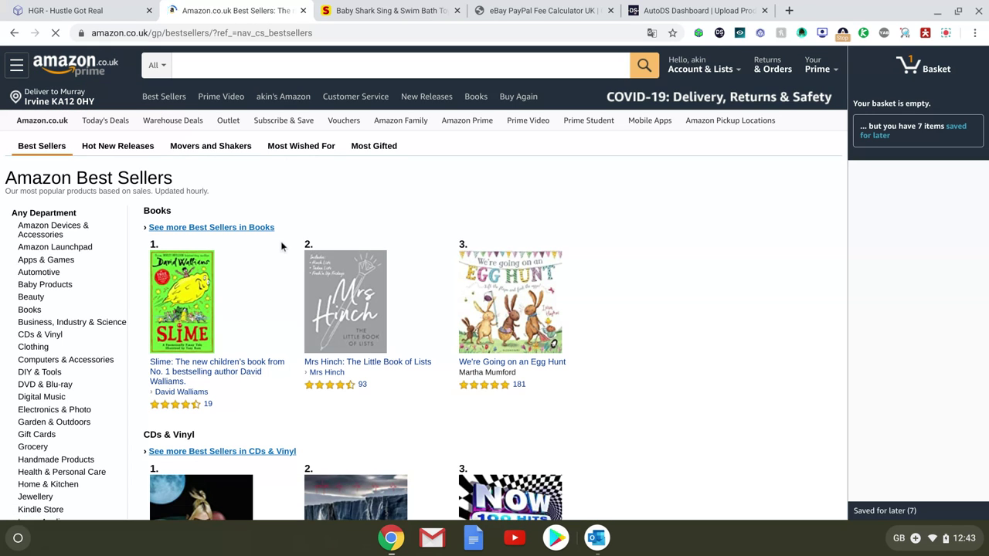
scroll(281, 241, down, 4)
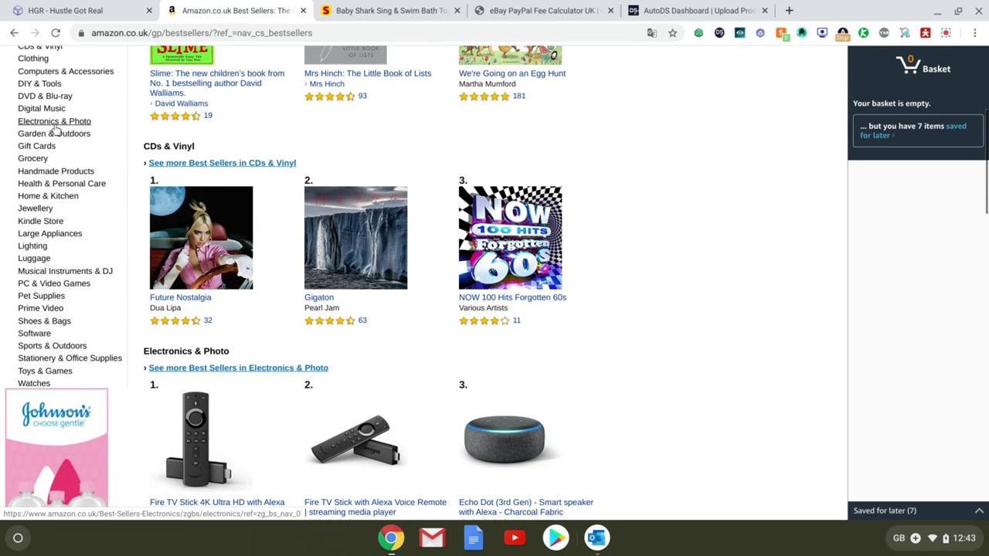
click(56, 197)
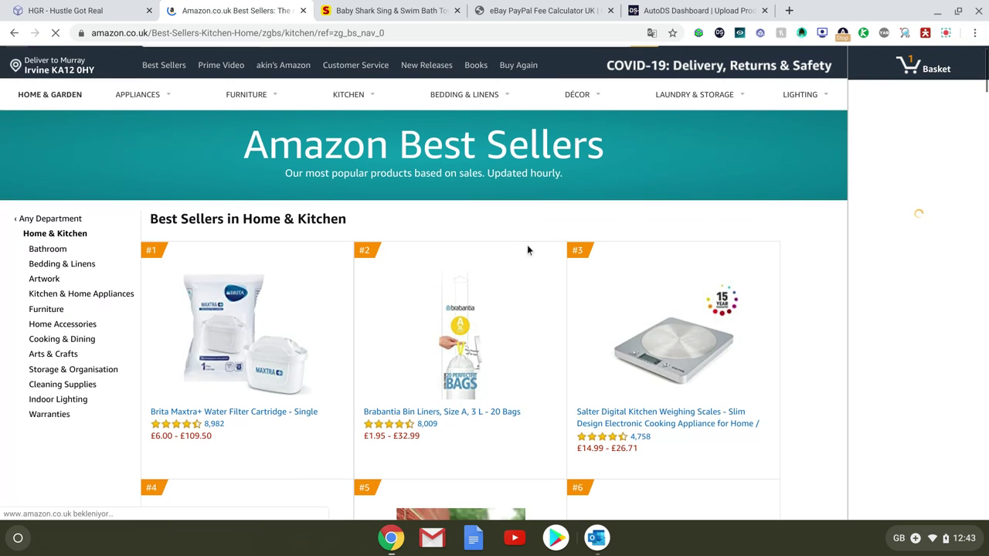
Browse the Best Sellers in Home & Kitchen for a product to list
scroll(122, 169, down, 1)
scroll(649, 249, down, 5)
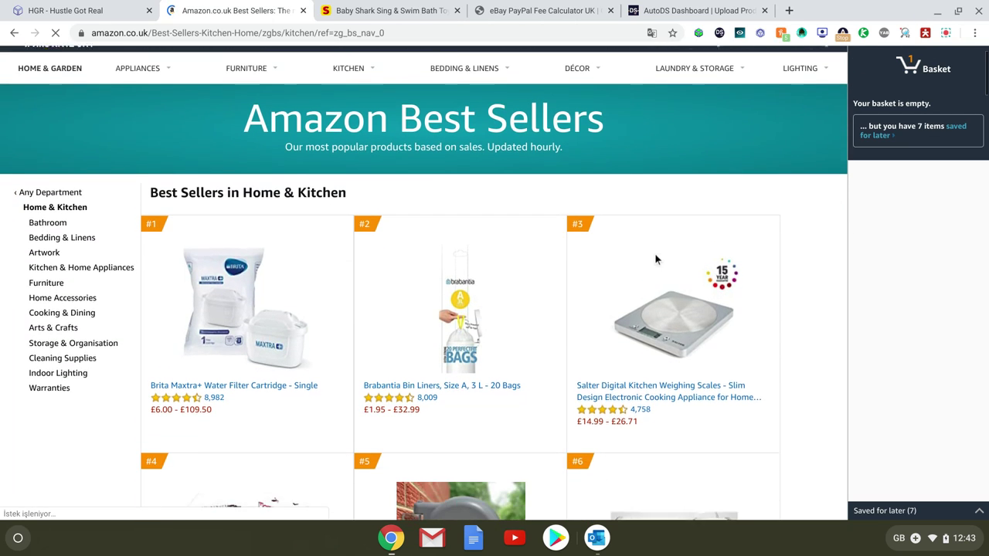
scroll(644, 246, down, 9)
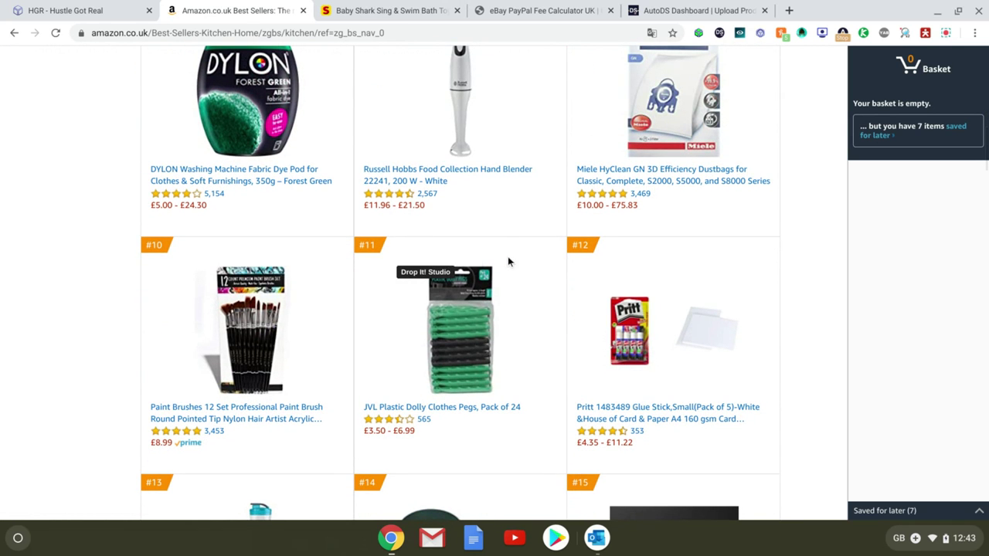
scroll(475, 268, down, 3)
scroll(472, 267, down, 3)
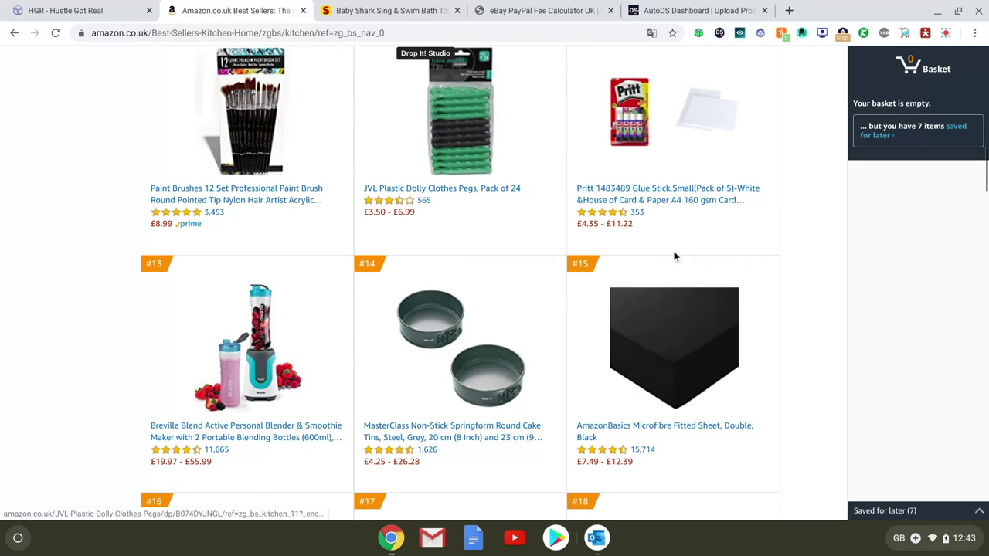
scroll(284, 230, down, 2)
scroll(517, 395, down, 2)
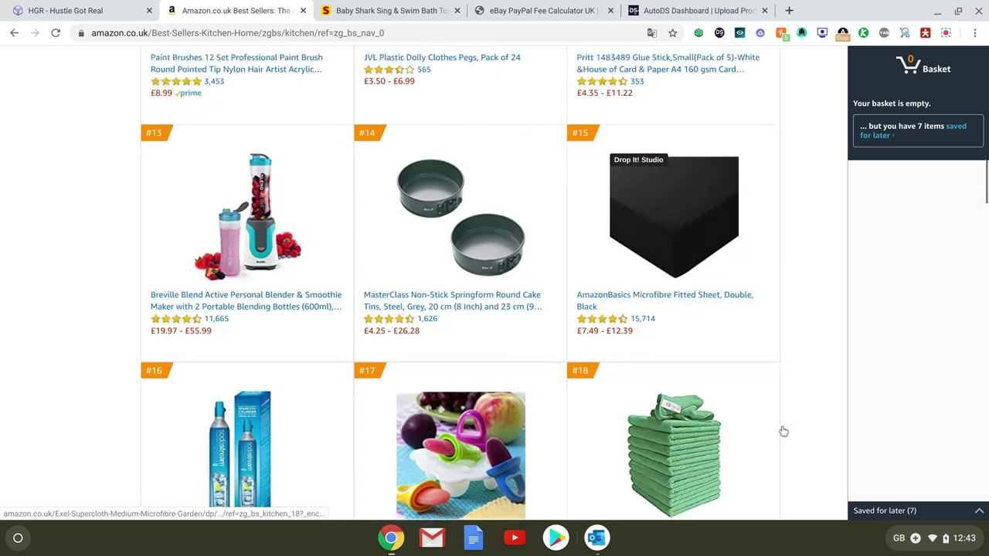
scroll(825, 492, down, 1)
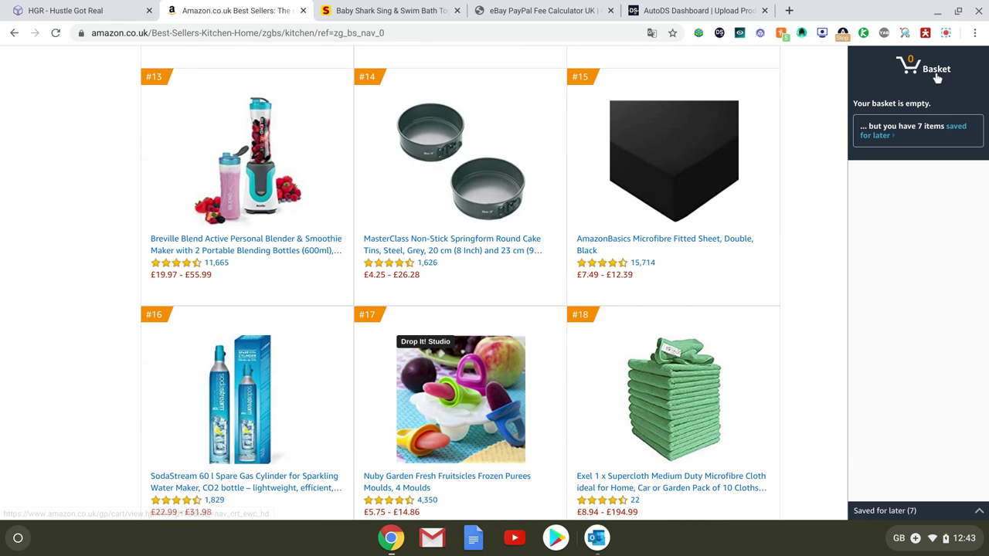
Expand the basket sidebar's Saved for later items and look back over the Home & Kitchen best sellers
click(977, 510)
scroll(925, 354, down, 5)
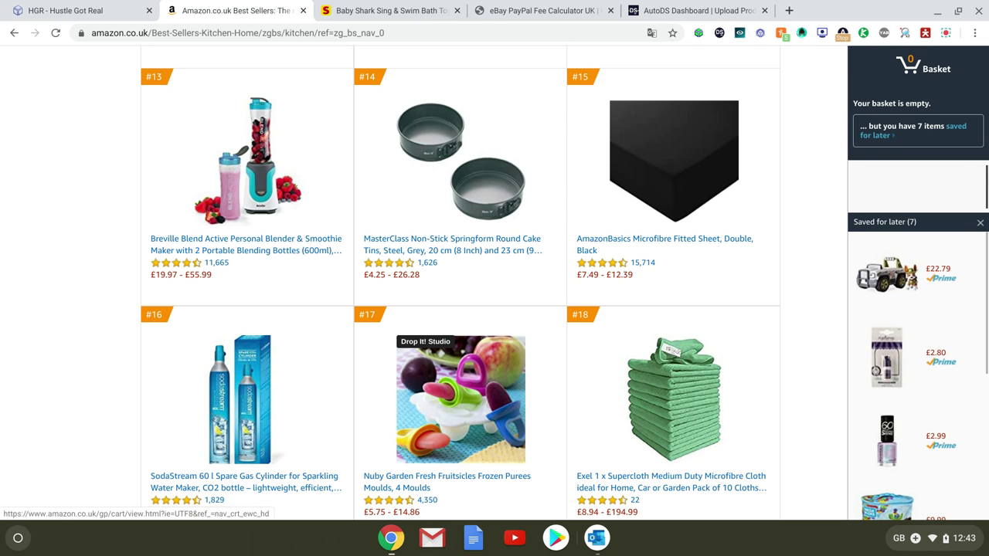
scroll(925, 355, up, 5)
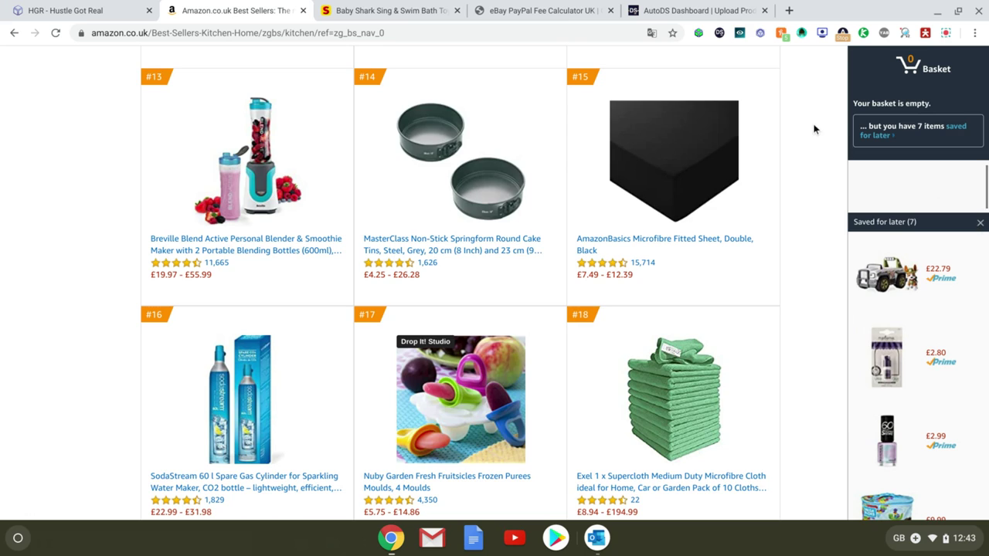
scroll(813, 129, down, 5)
scroll(784, 112, up, 2)
scroll(40, 117, up, 10)
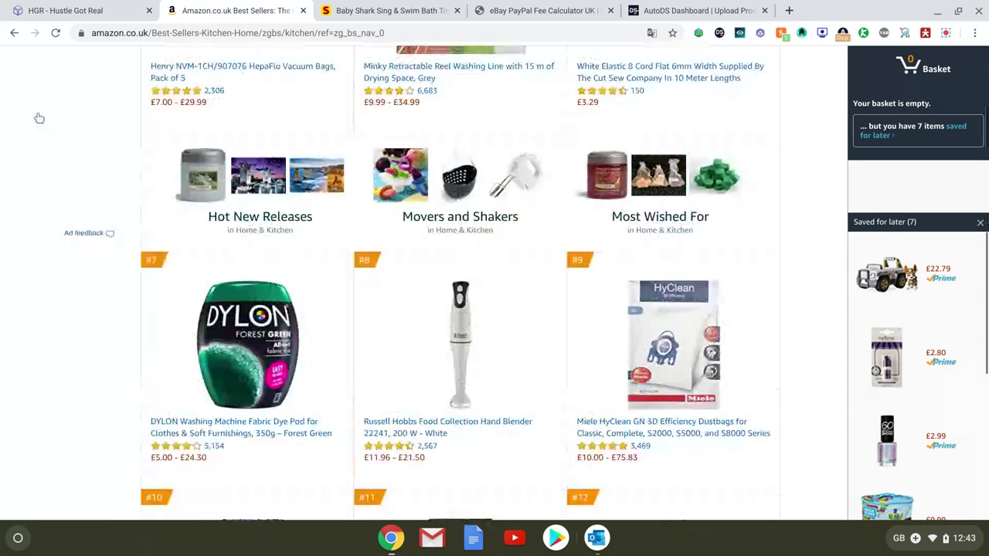
scroll(40, 117, up, 10)
Return from the Best Sellers pages to the Amazon UK home page
click(75, 66)
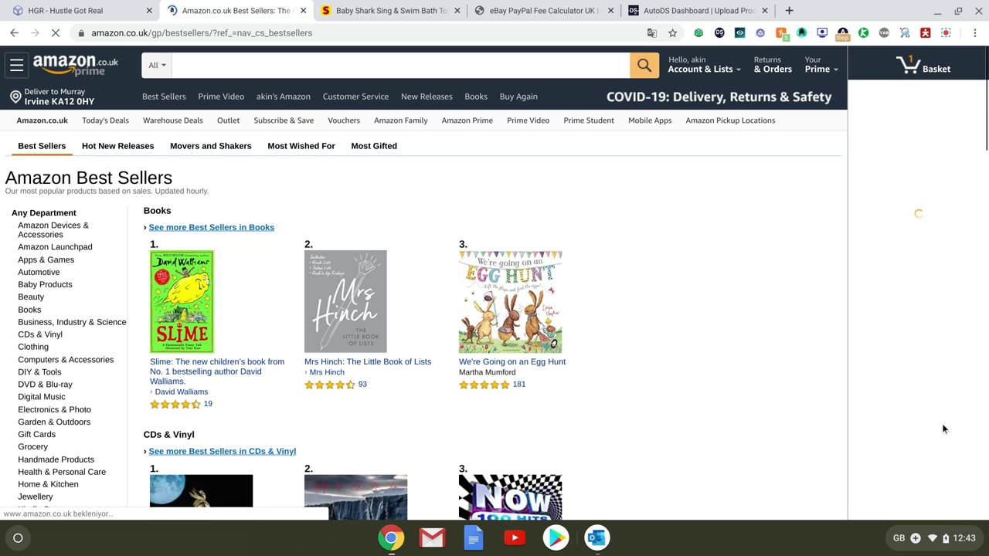
click(978, 512)
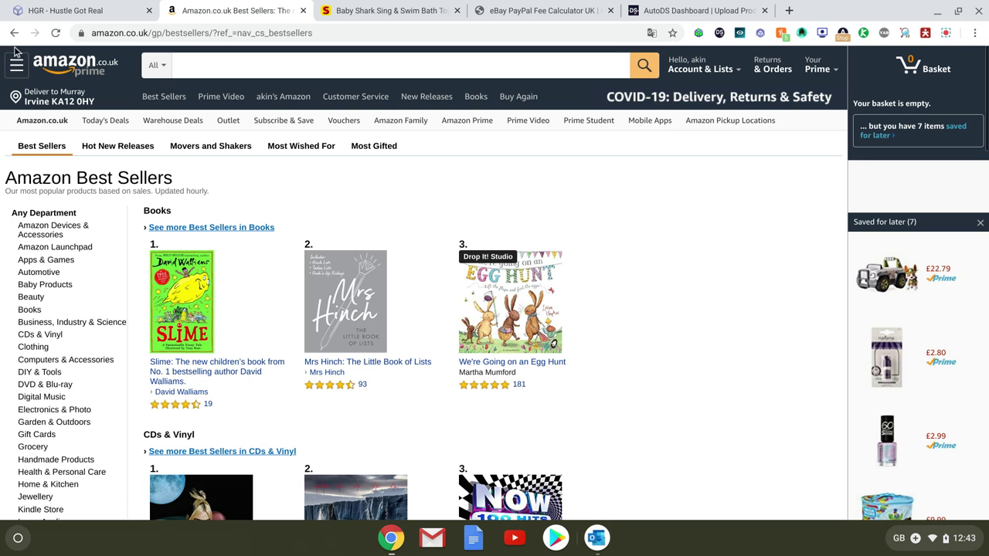
click(71, 64)
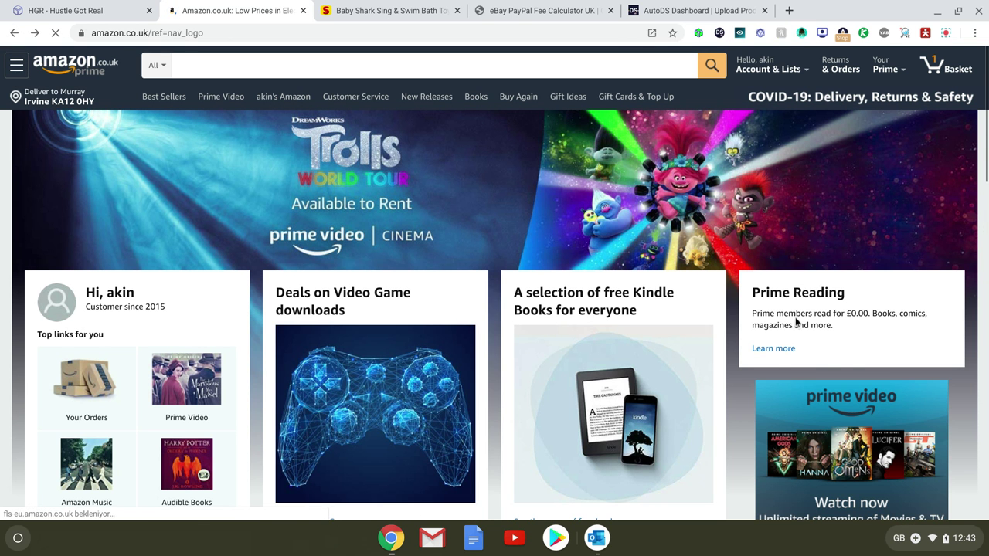
Open the full Featured Musical Instruments range from the home page
scroll(794, 260, down, 3)
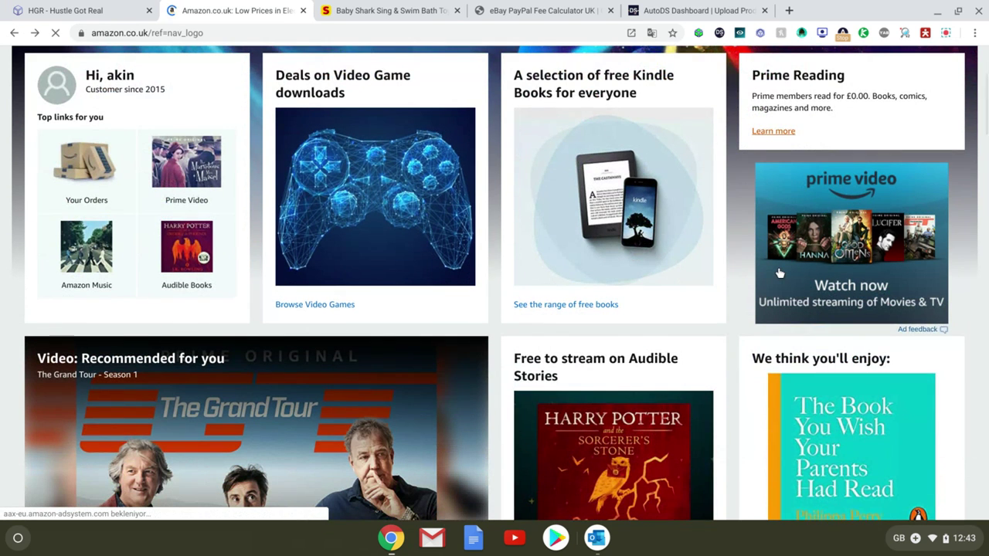
scroll(777, 264, down, 3)
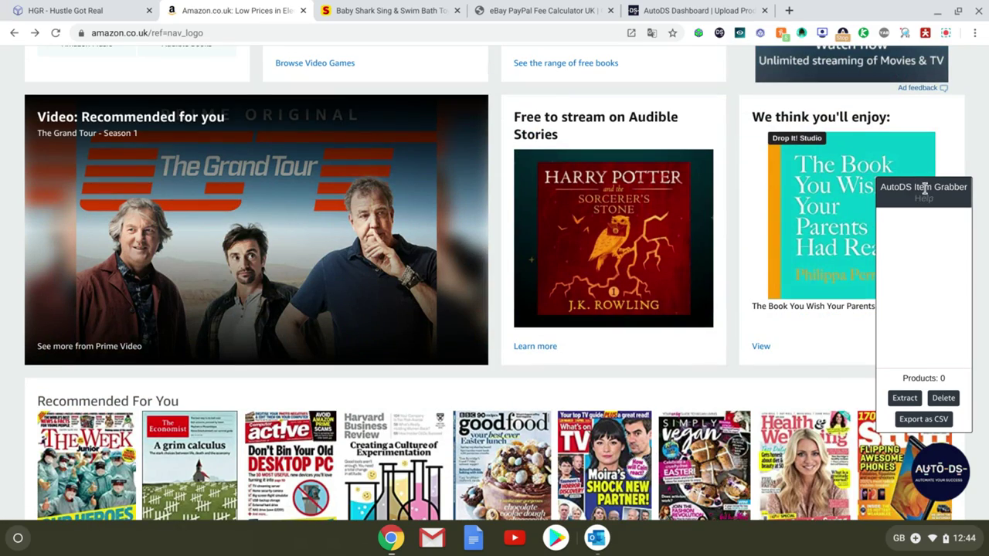
scroll(810, 237, down, 12)
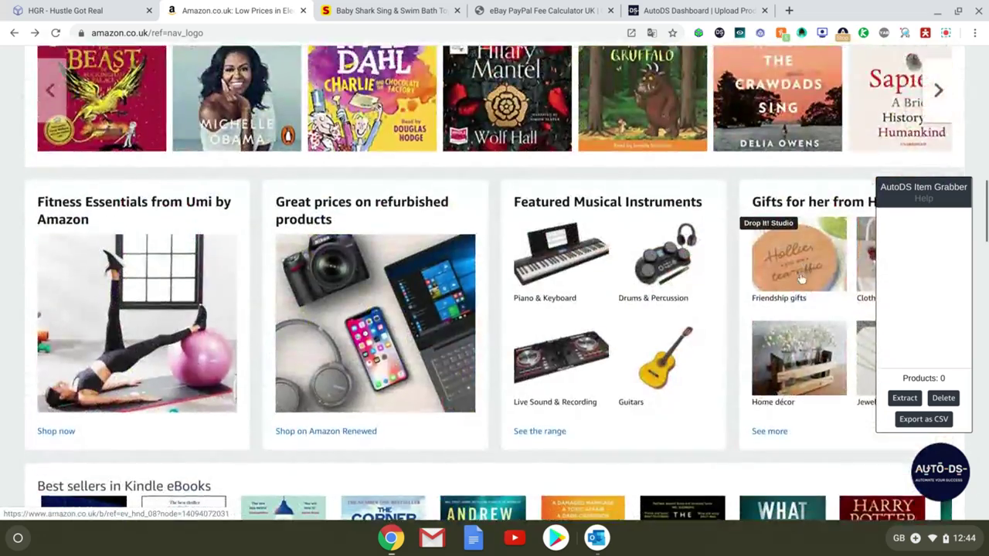
scroll(695, 286, up, 5)
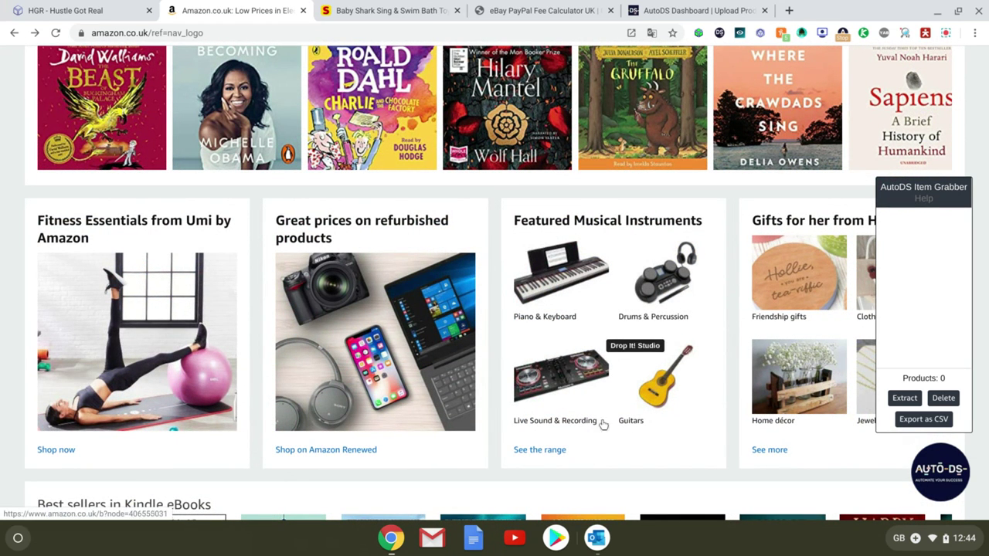
click(562, 450)
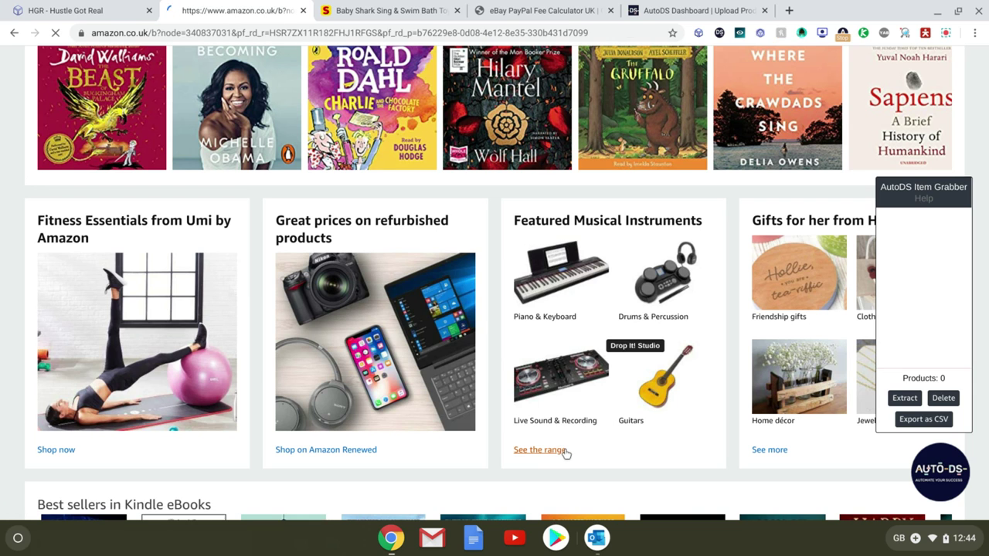
Check the shopping basket and limit the Musical Instruments & DJ products to Prime Eligible items
scroll(849, 304, down, 1)
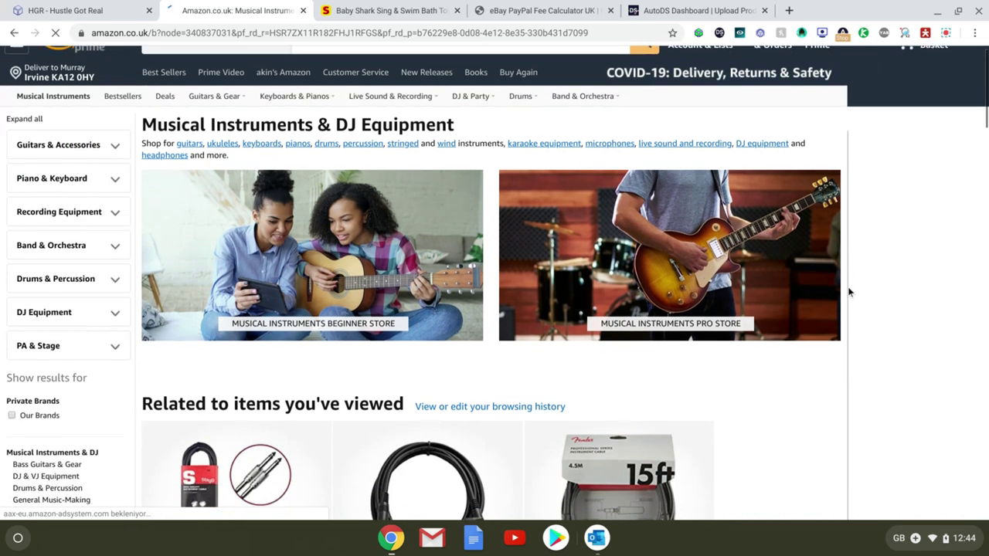
scroll(853, 294, down, 5)
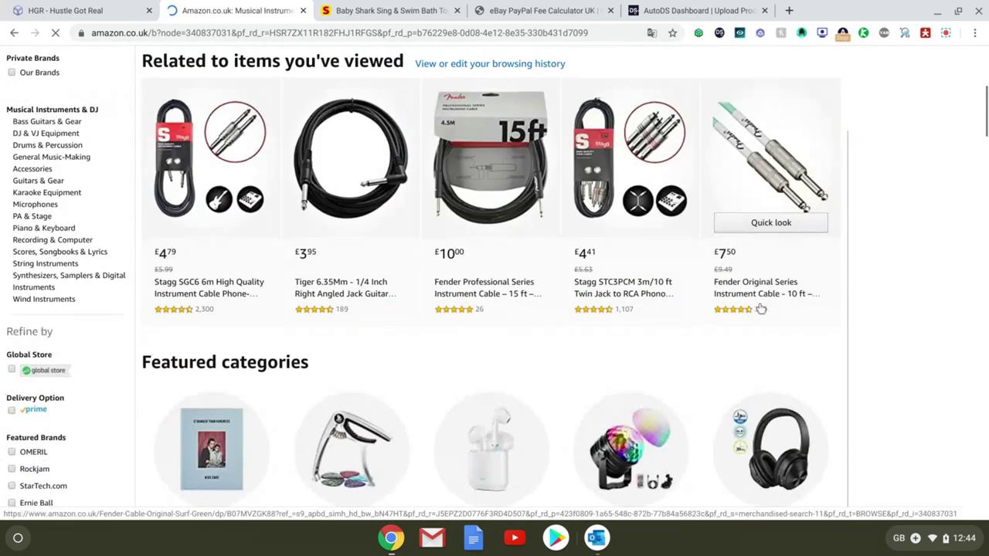
scroll(927, 375, down, 2)
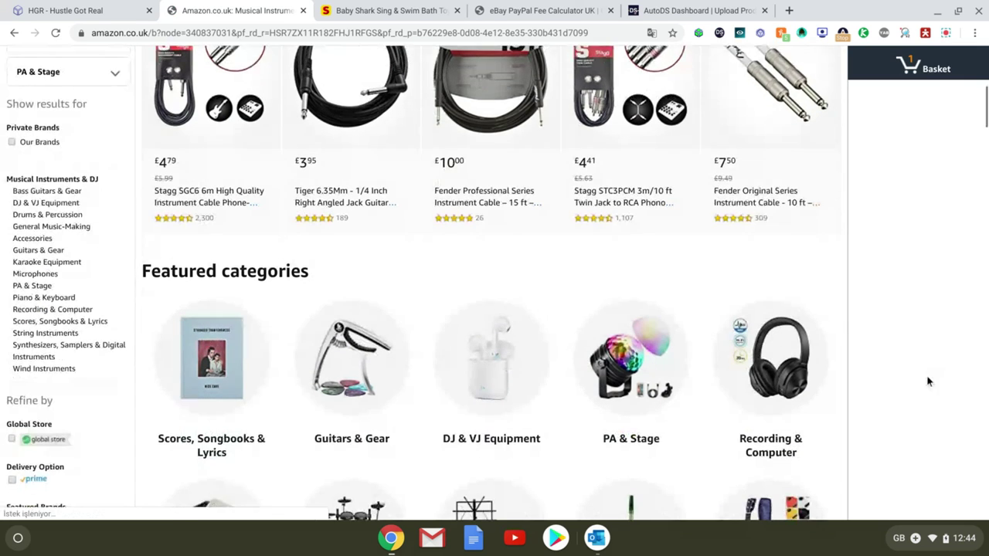
click(931, 69)
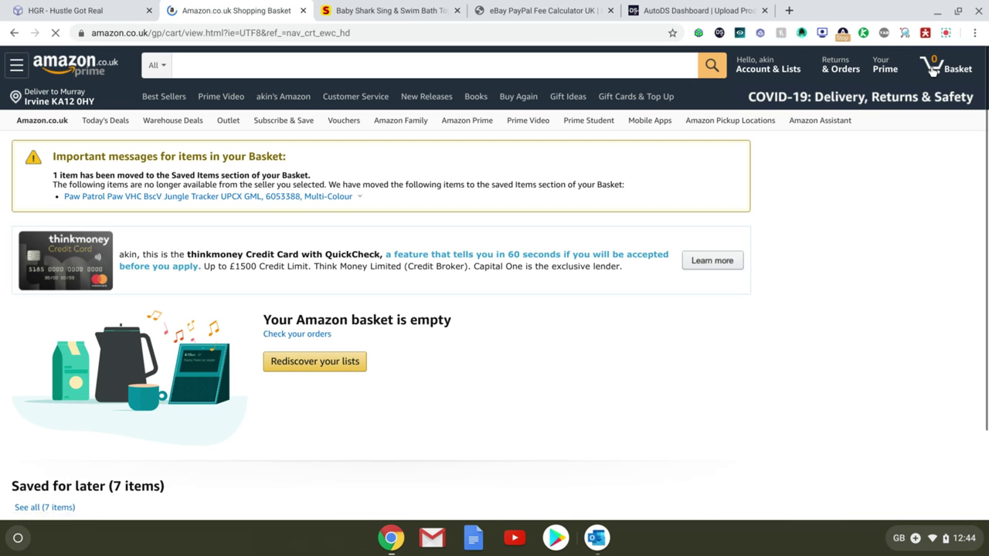
click(13, 34)
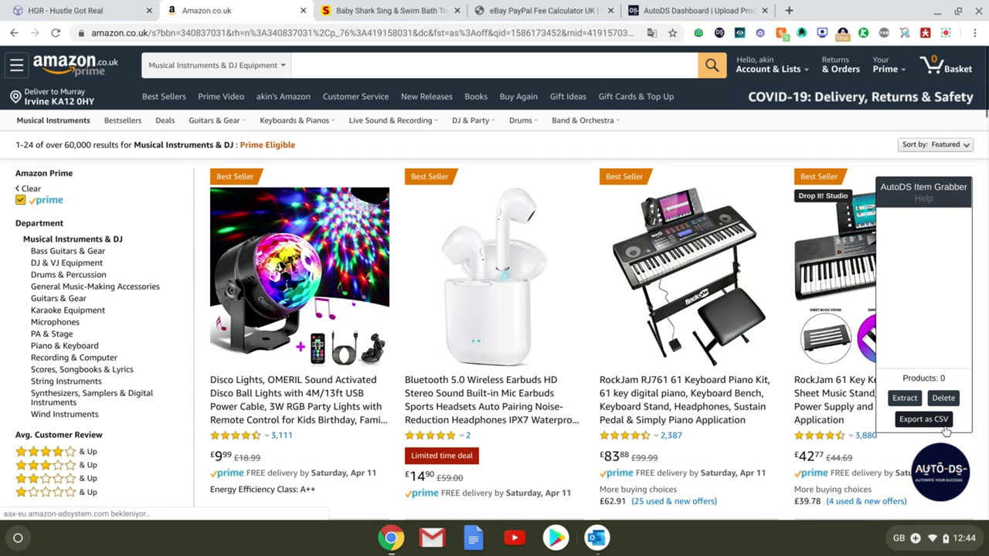
Keep the results sorted by Featured and extract the listed product IDs with the AutoDS Item Grabber
scroll(496, 170, down, 1)
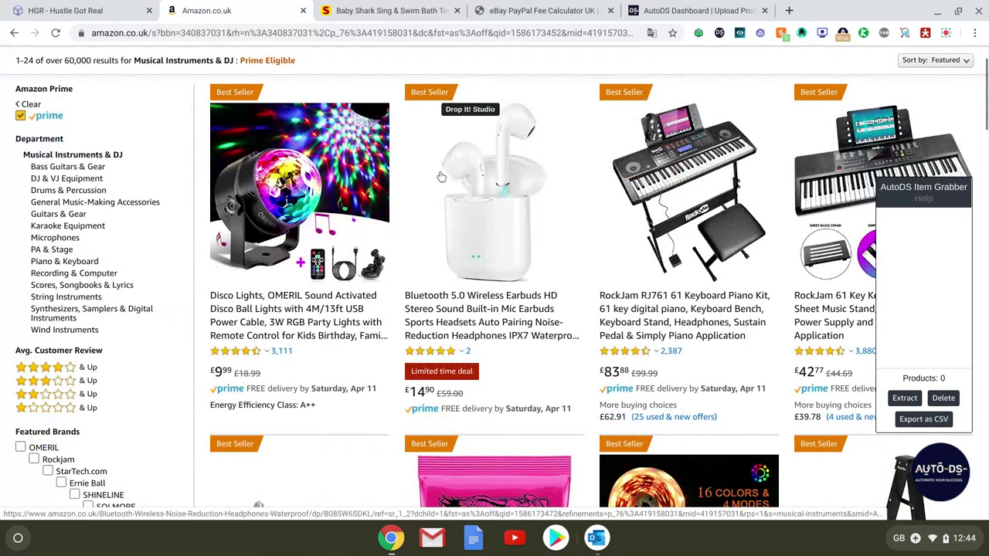
click(945, 60)
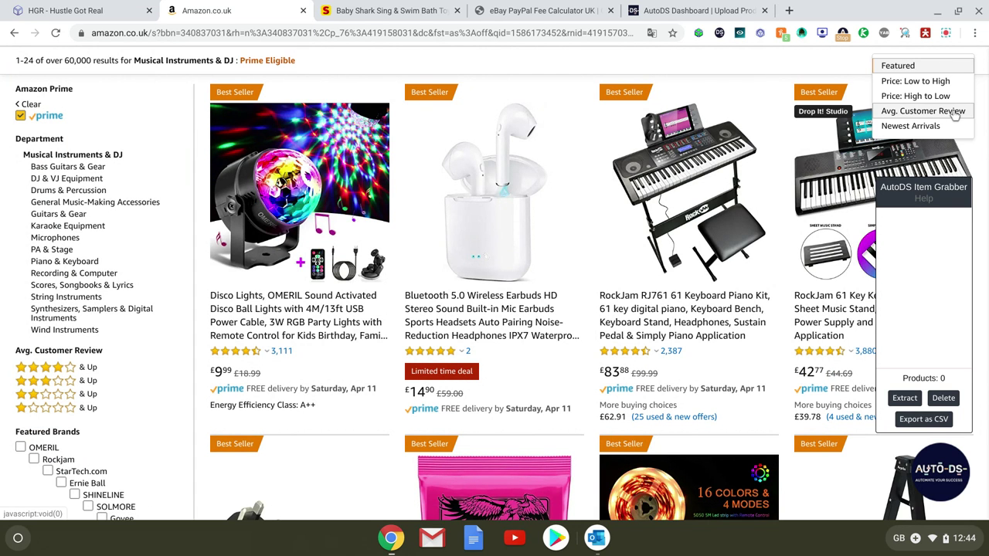
click(914, 66)
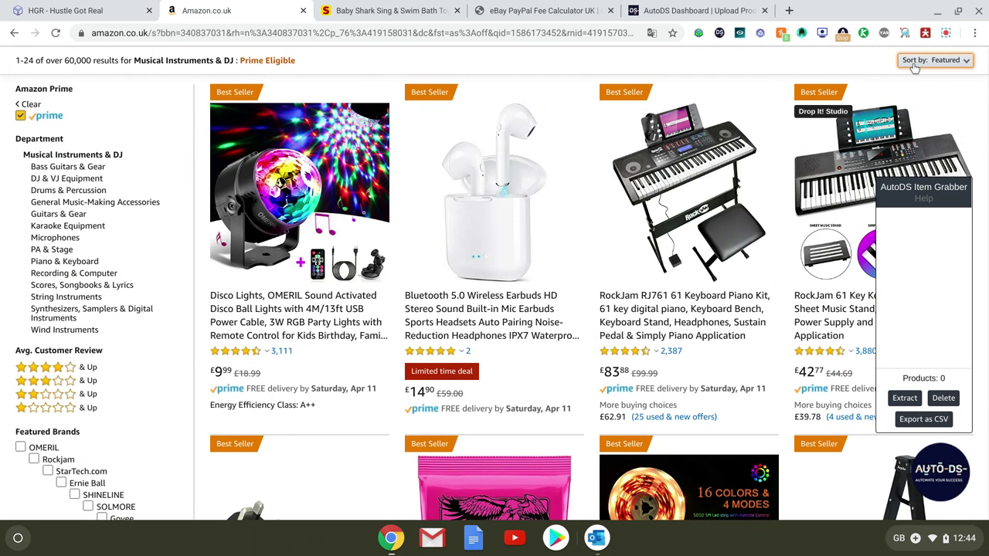
click(902, 399)
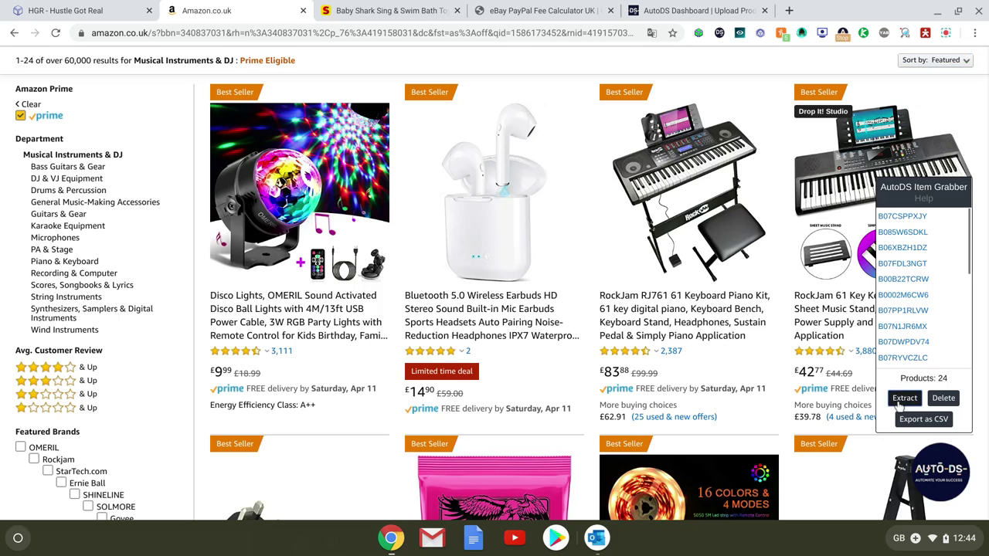
Review the extracted products on the results page and export their IDs as a CSV file
scroll(224, 251, down, 10)
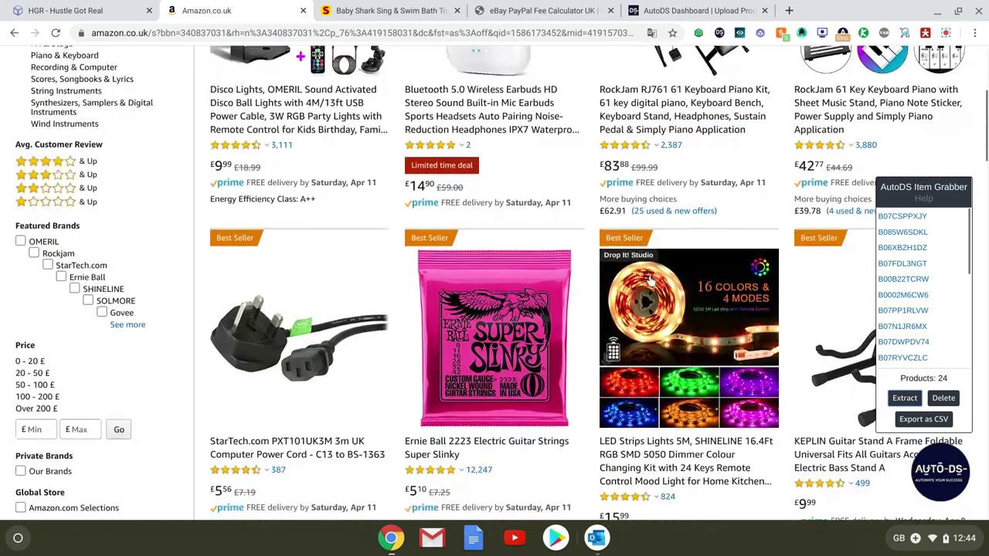
scroll(385, 247, down, 10)
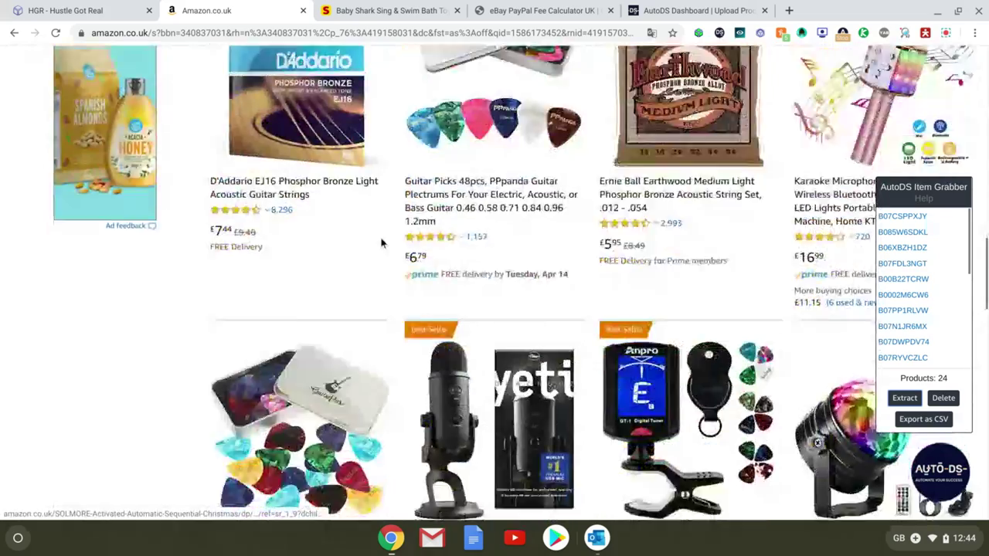
scroll(380, 243, down, 2)
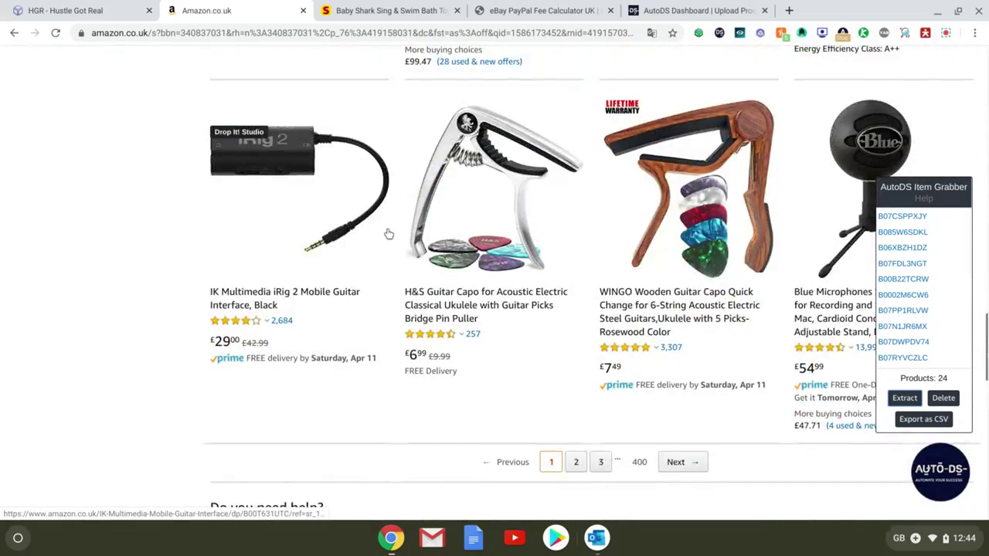
scroll(389, 233, up, 10)
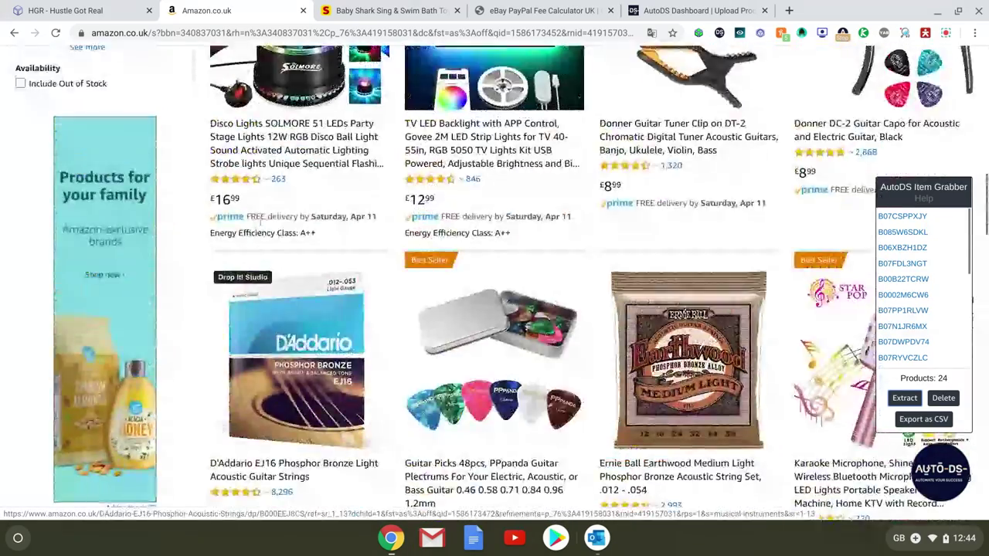
scroll(260, 222, up, 6)
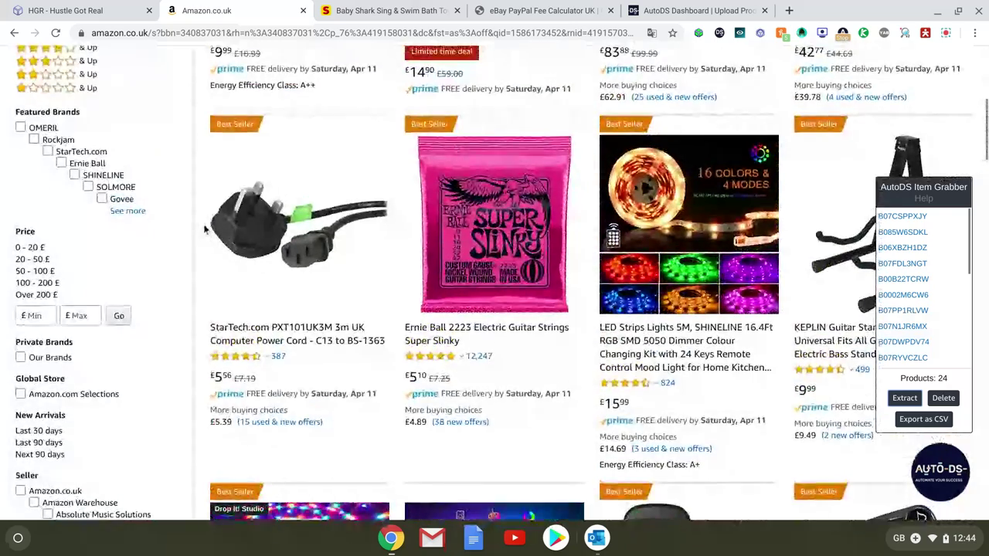
scroll(202, 228, up, 5)
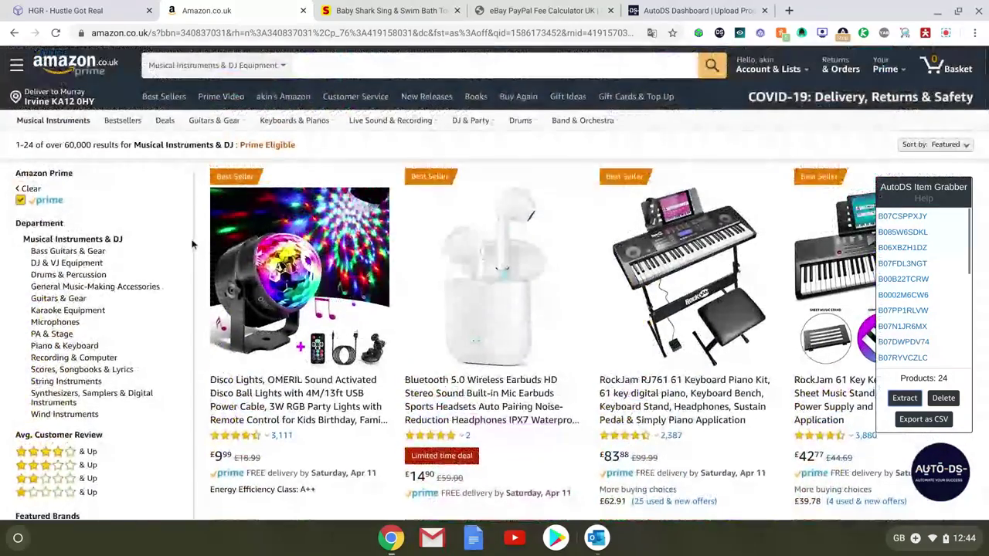
scroll(193, 244, down, 3)
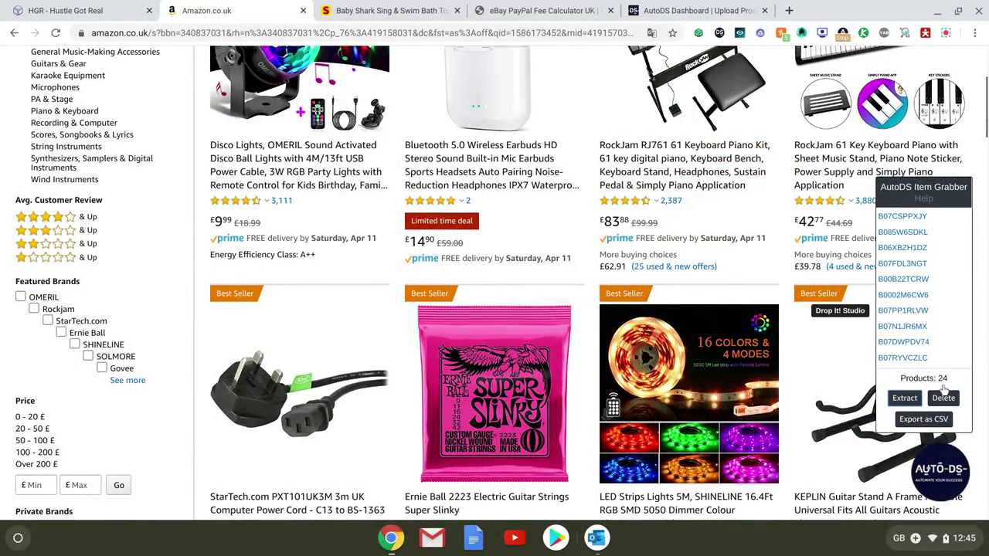
drag(938, 217, 880, 328)
click(924, 420)
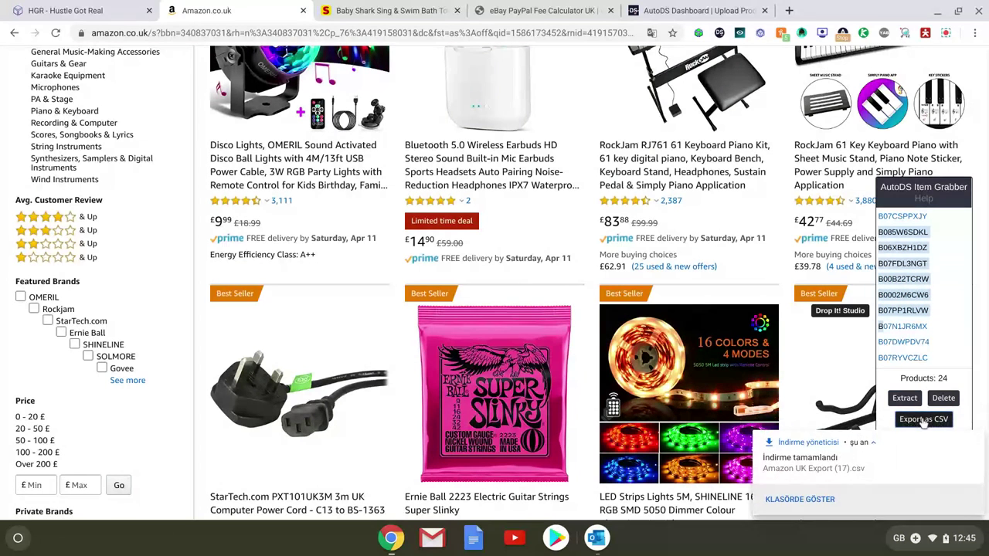
Switch to AutoDS, reload the Uploader and open its bulk upload form
click(671, 14)
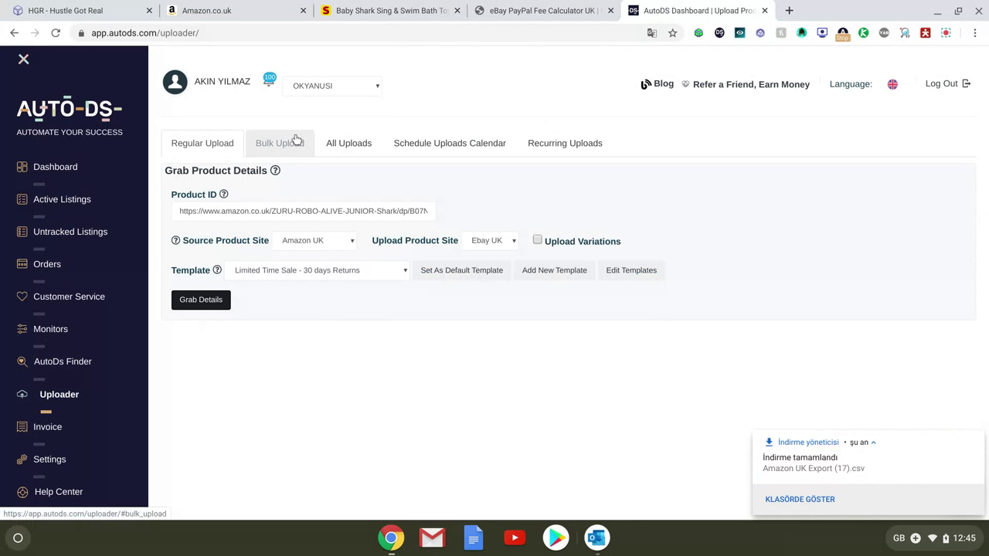
click(77, 398)
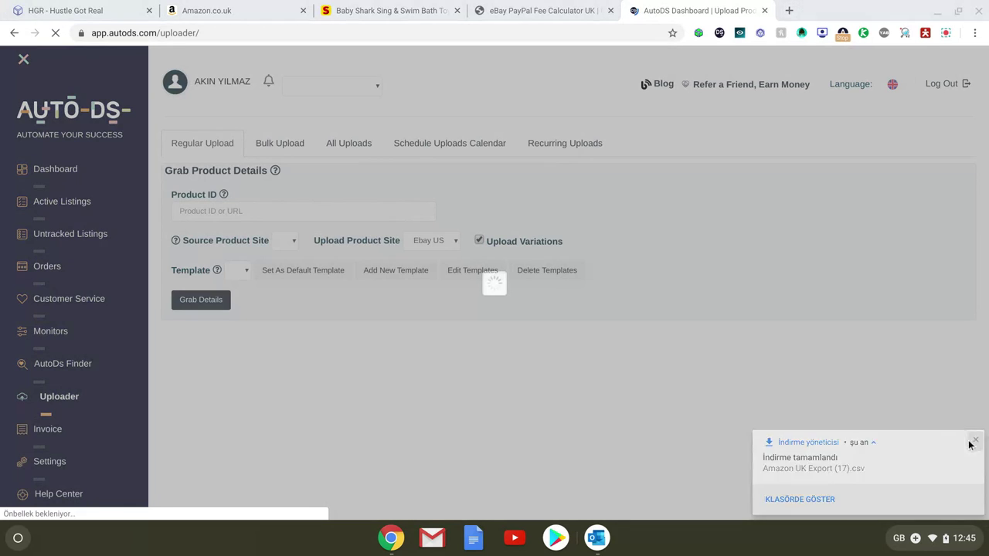
click(974, 440)
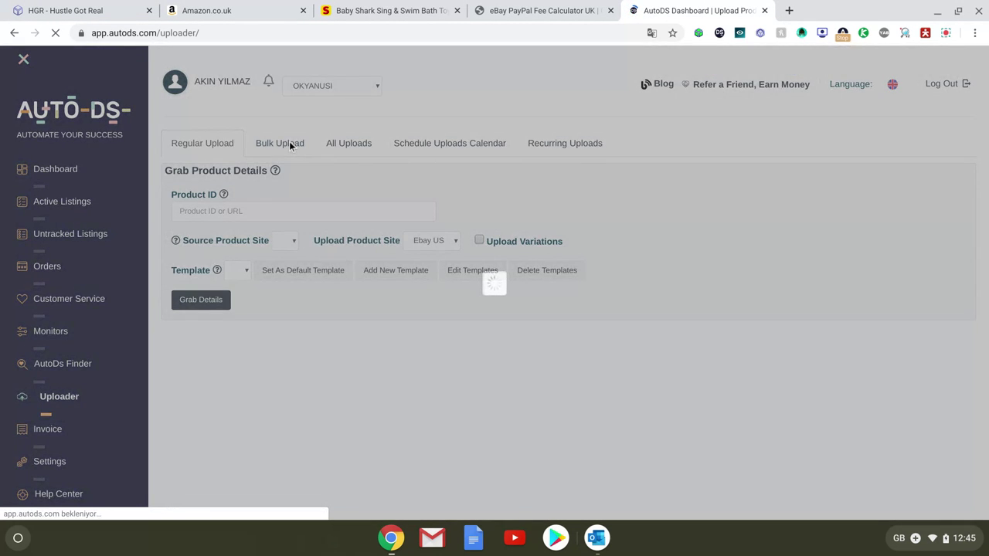
click(289, 141)
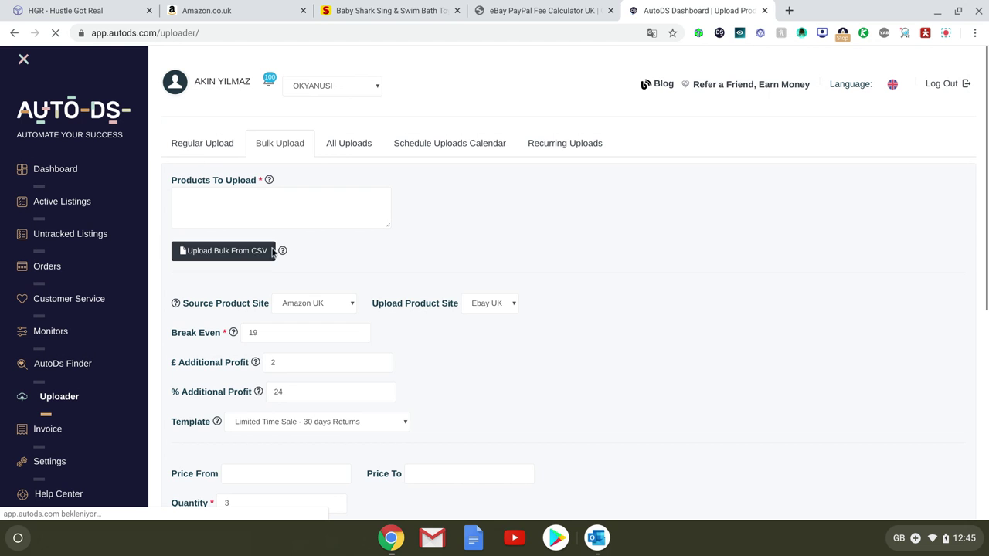
Load Amazon UK Export (17).csv from the downloads folder as the bulk product list and set Break Even to 20
click(236, 255)
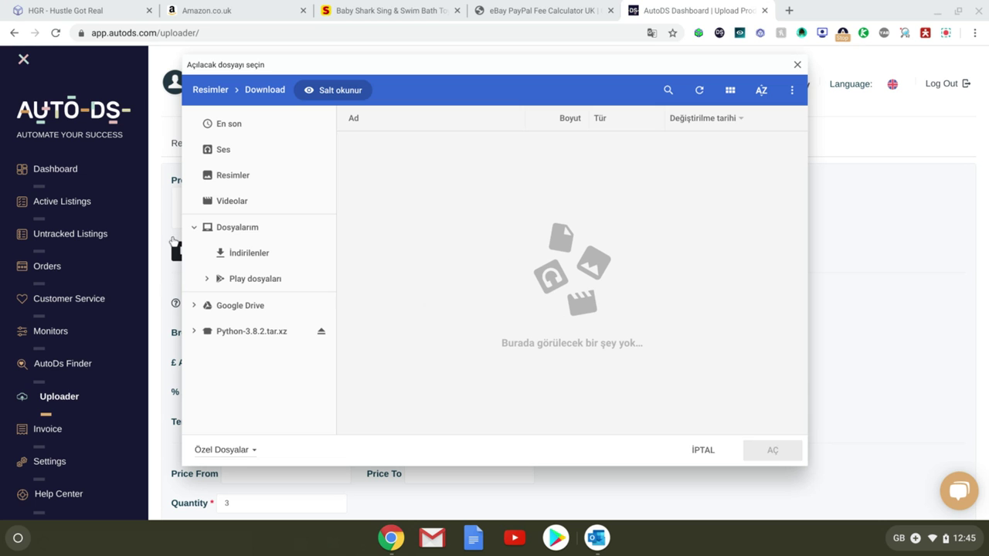
click(266, 257)
click(428, 147)
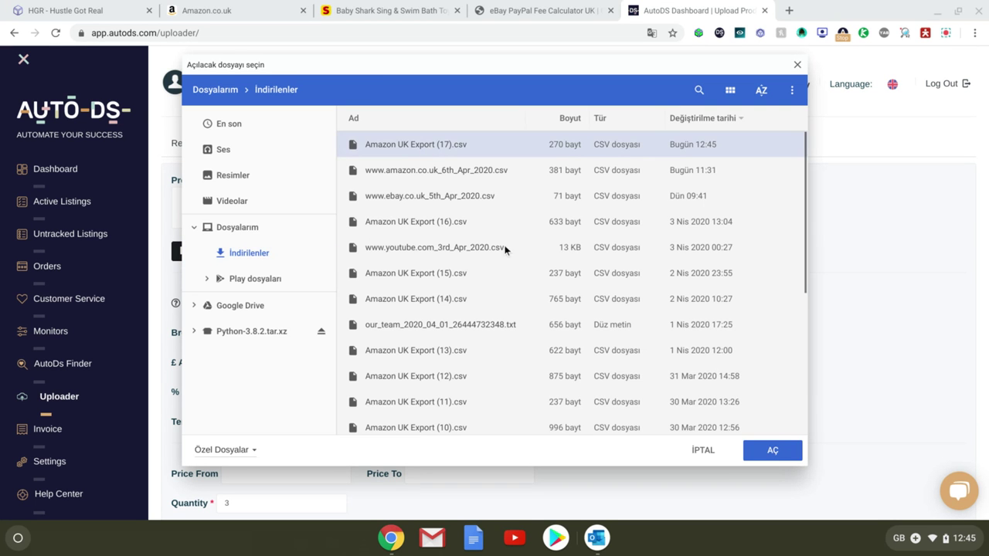
click(776, 454)
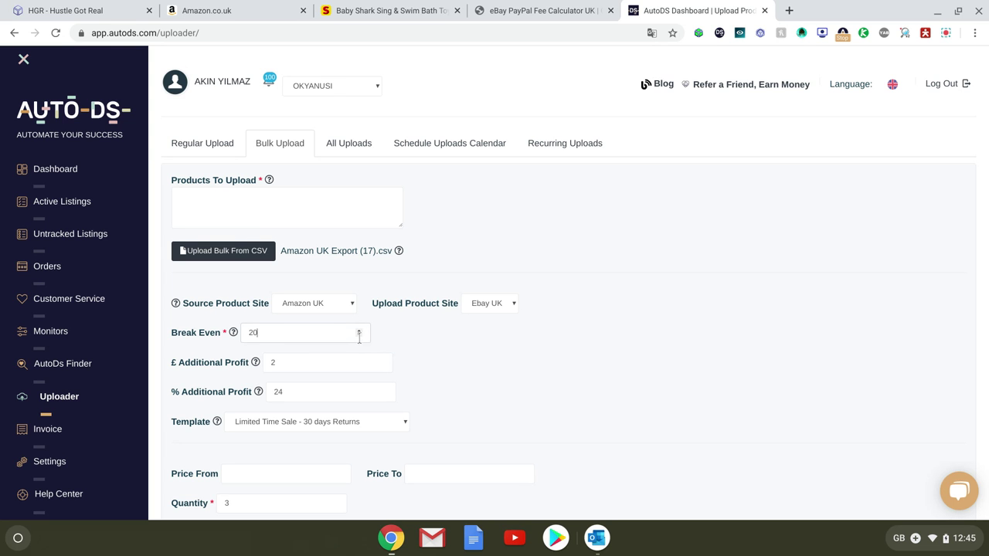
Keep PayPal immediately payment as the payment policy and set the return policy to NEW FAST FREE SHIPPING POLICY
scroll(286, 388, down, 1)
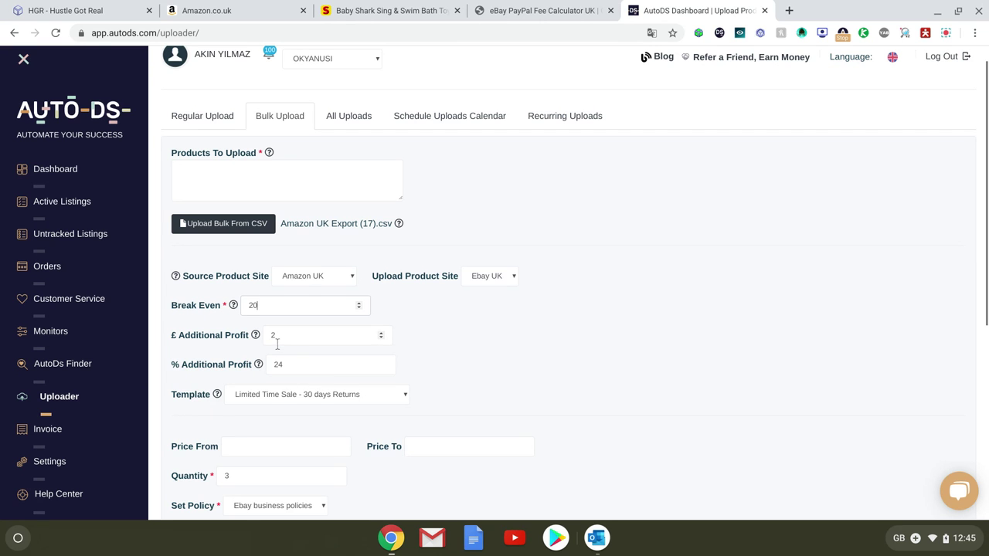
scroll(541, 308, down, 2)
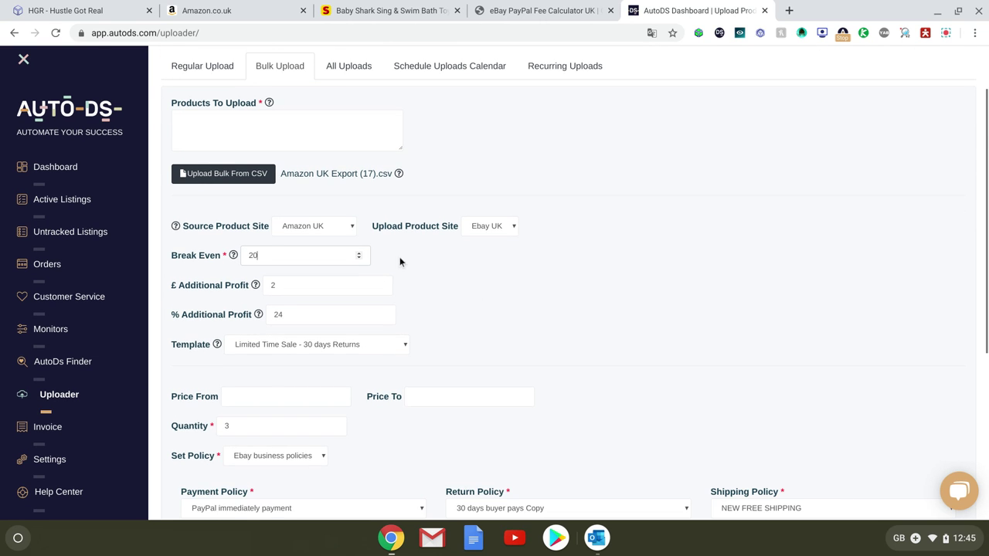
scroll(399, 260, down, 3)
scroll(400, 265, down, 3)
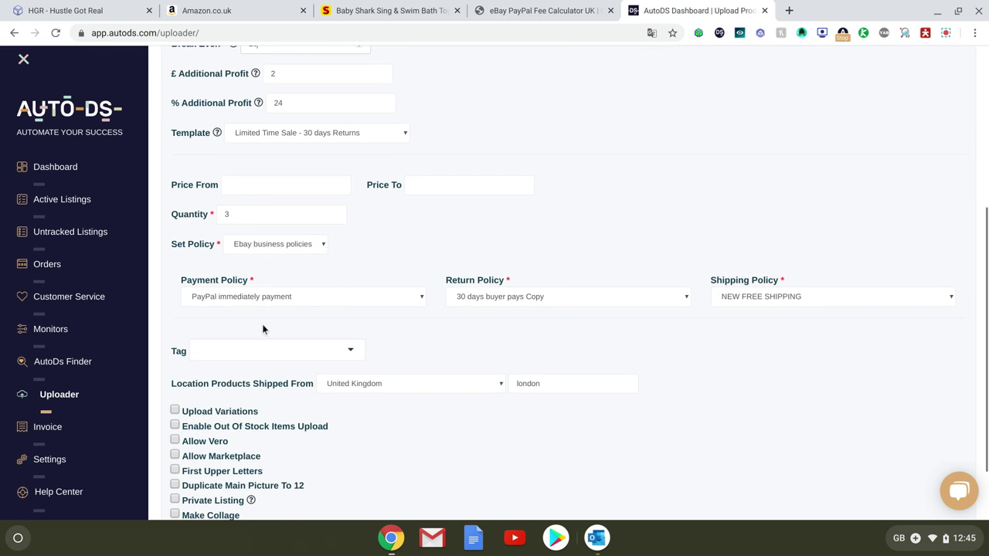
click(297, 298)
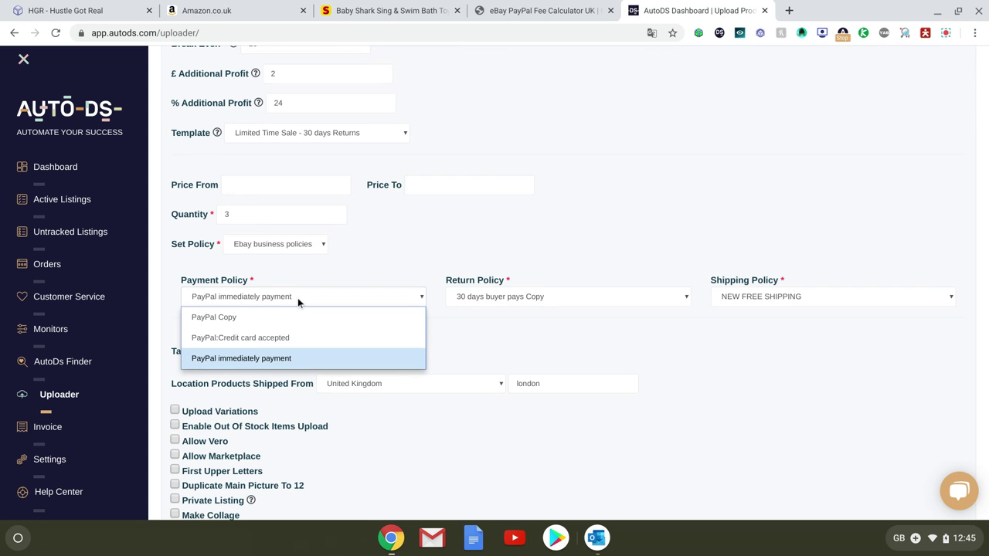
click(369, 303)
click(505, 302)
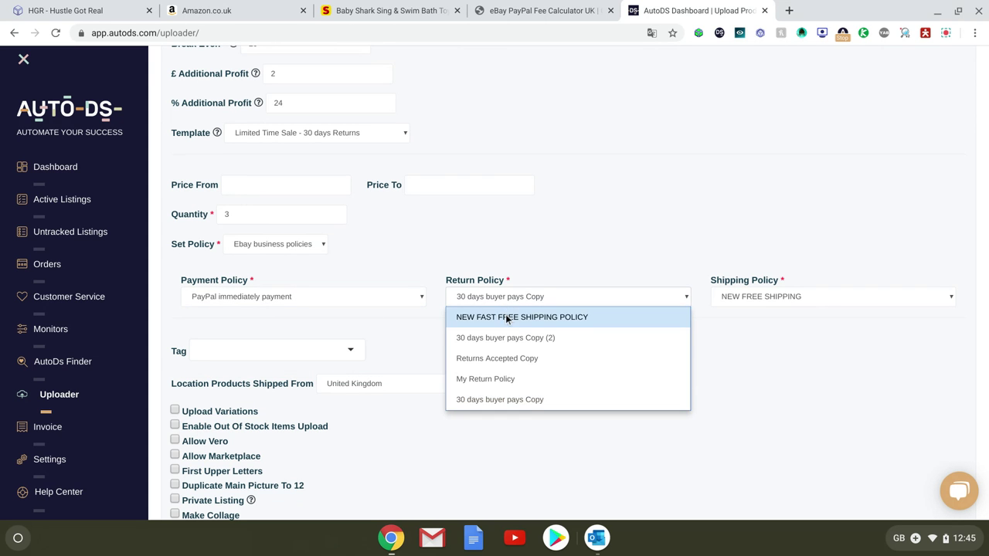
click(505, 315)
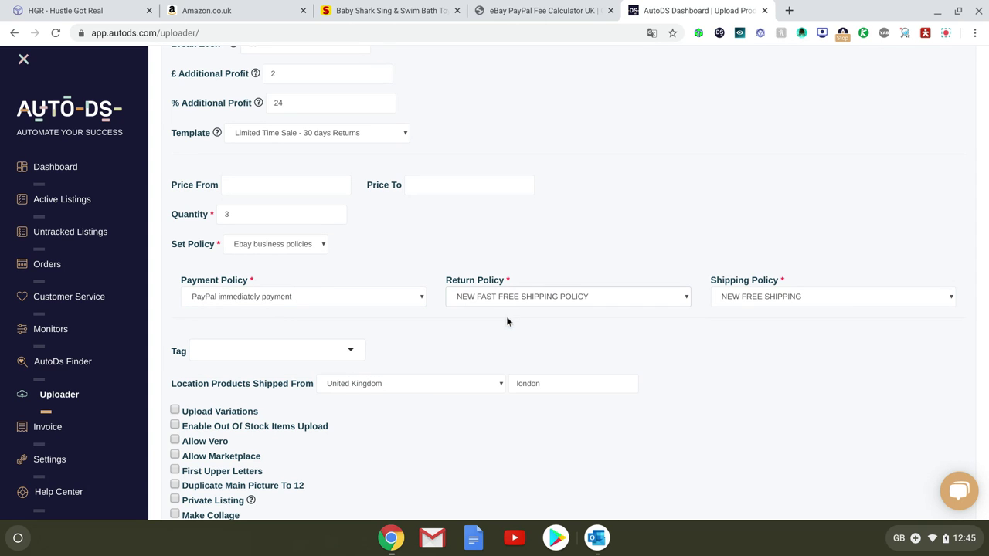
Try the shipping policies Flat:Other Courier(Free),5 working days#0 and Flat:Other Courier(Free),10 working days
click(786, 302)
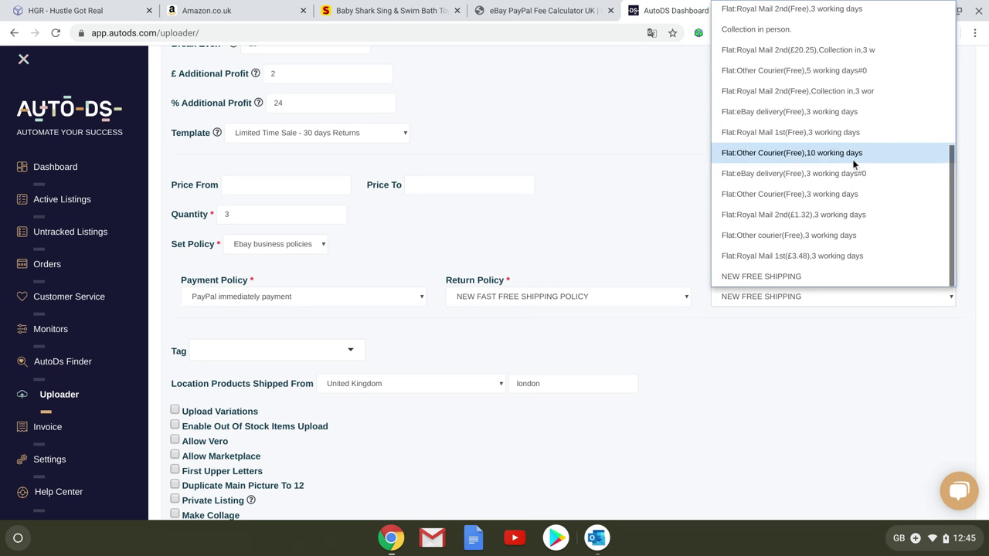
click(838, 73)
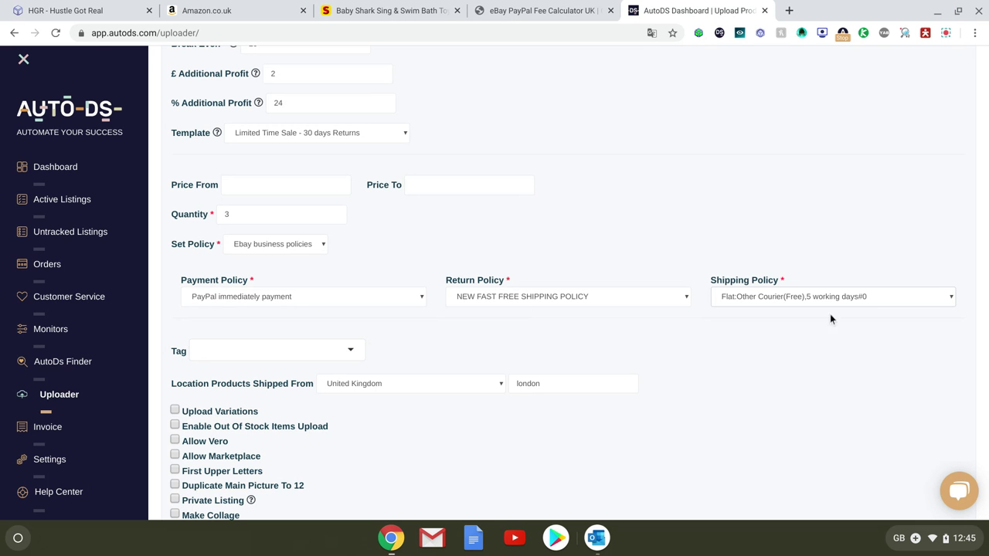
click(822, 297)
scroll(869, 223, down, 1)
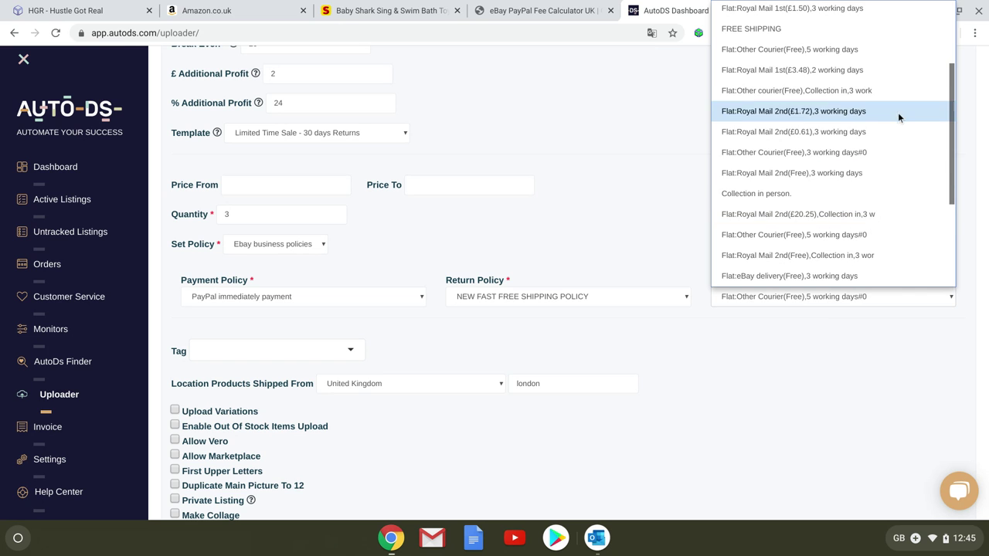
scroll(884, 108, down, 2)
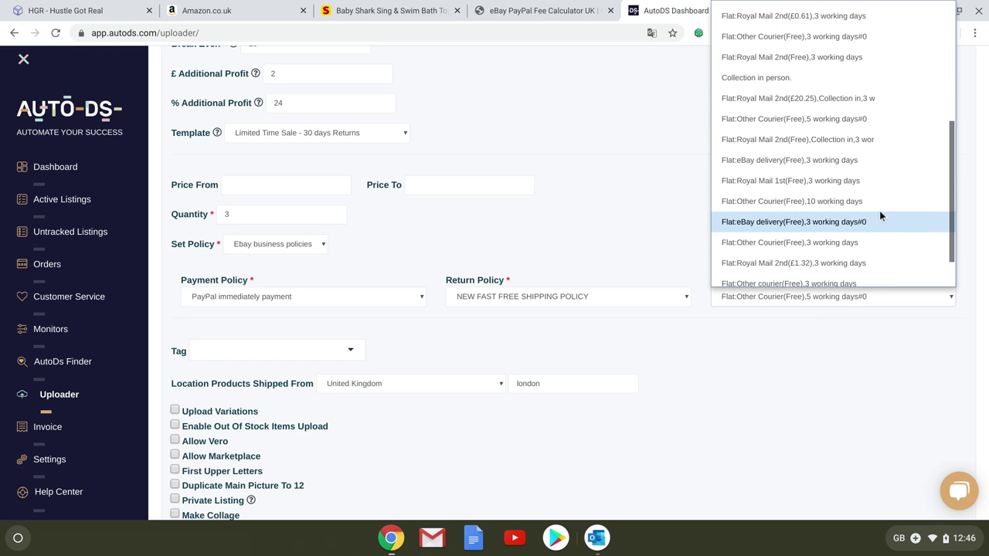
click(877, 199)
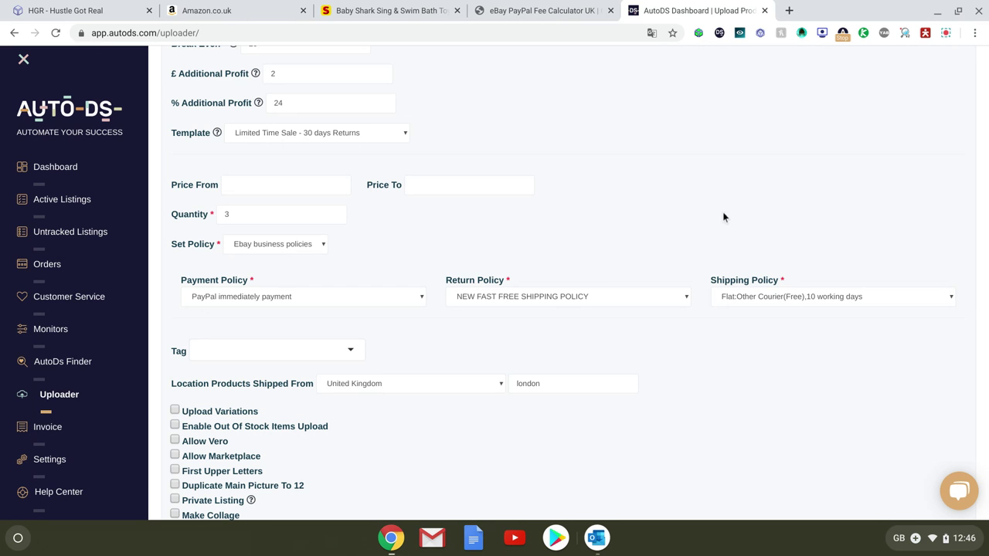
Set the shipping policy to Flat:Other Courier(Free),5 working days#0, then upload the products and confirm
scroll(720, 247, down, 1)
scroll(752, 377, down, 2)
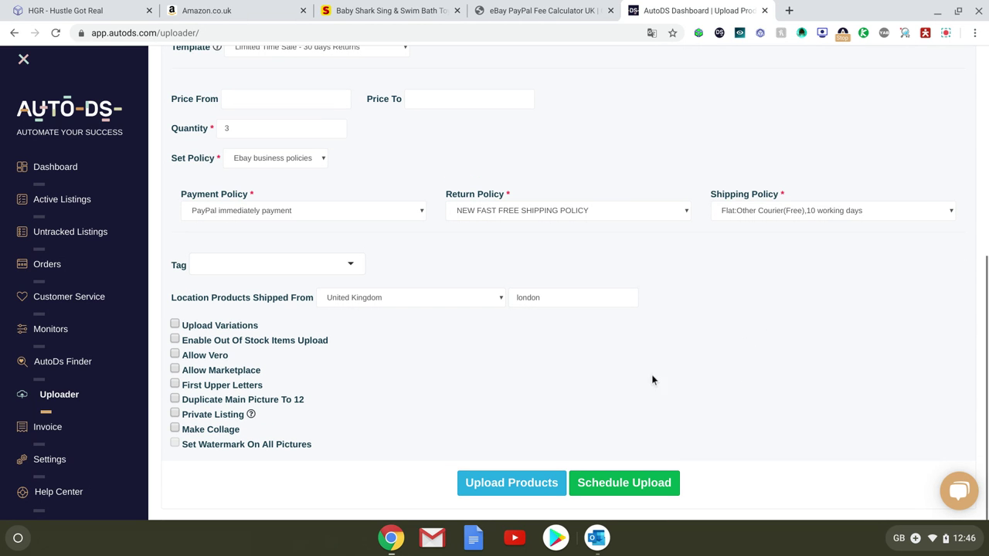
click(802, 211)
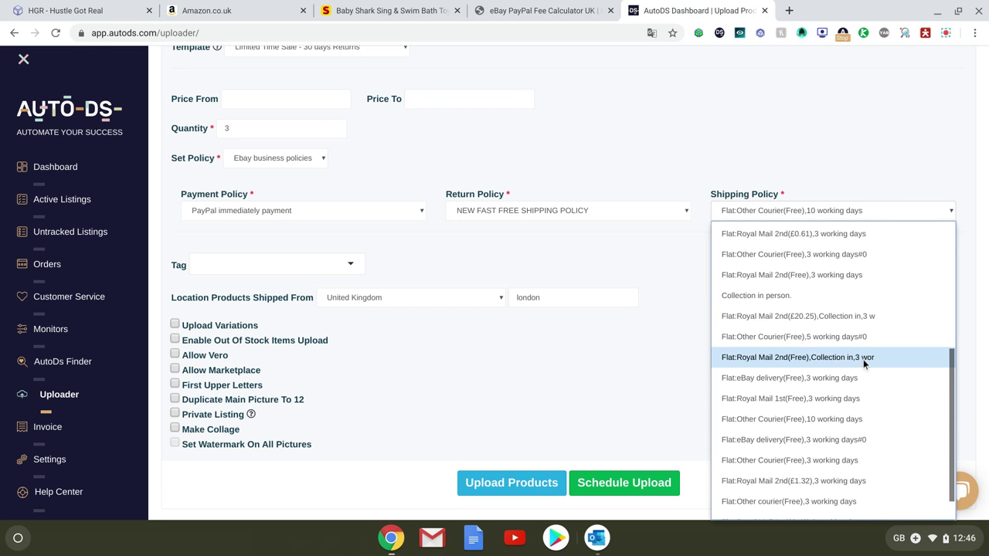
scroll(858, 367, down, 1)
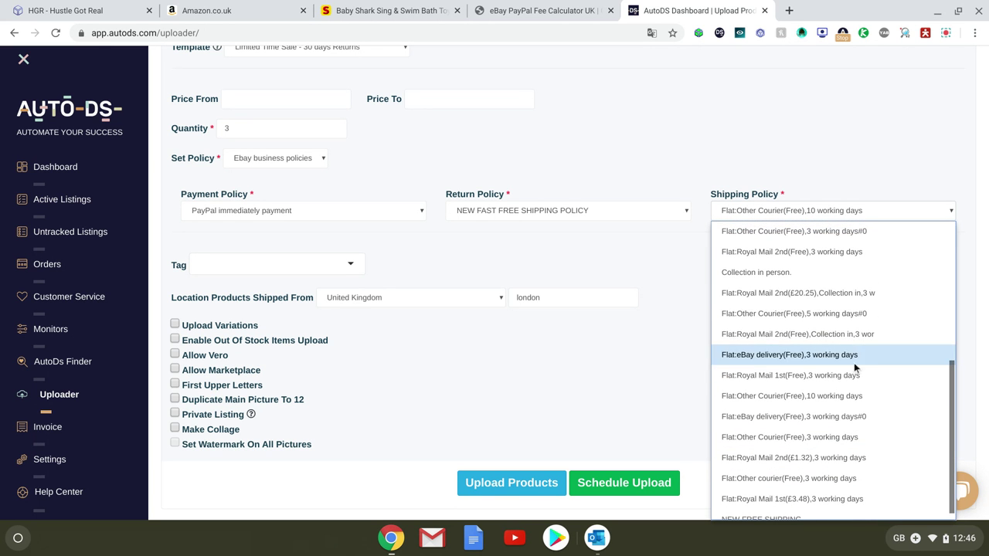
click(855, 313)
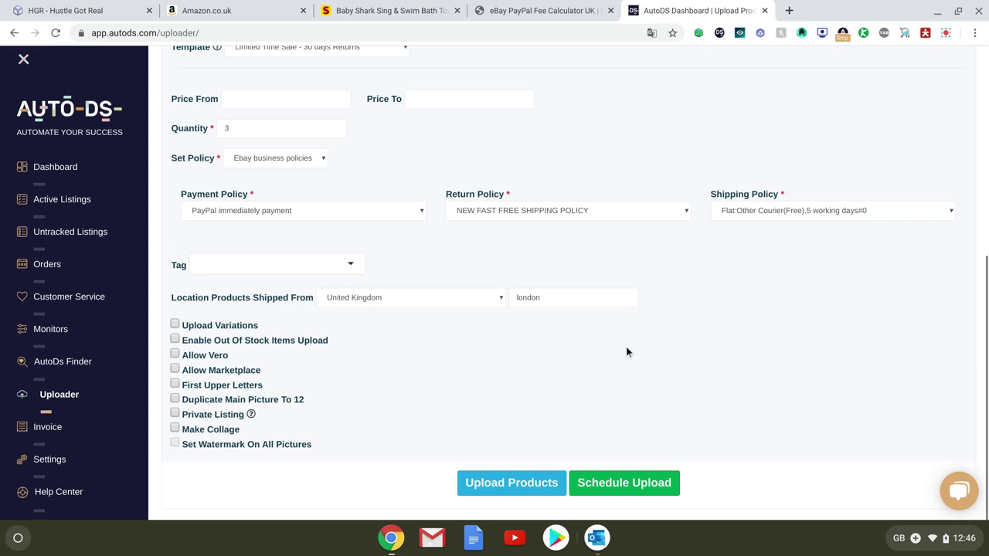
click(507, 491)
click(514, 372)
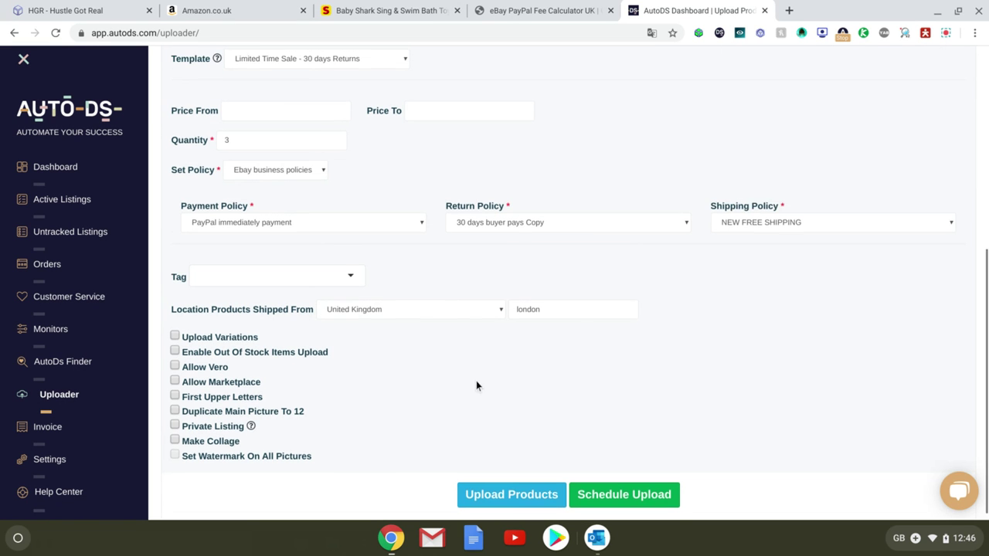
Look over the bulk upload form and open the list of all uploads to check the new batch
scroll(476, 386, up, 5)
scroll(465, 386, up, 1)
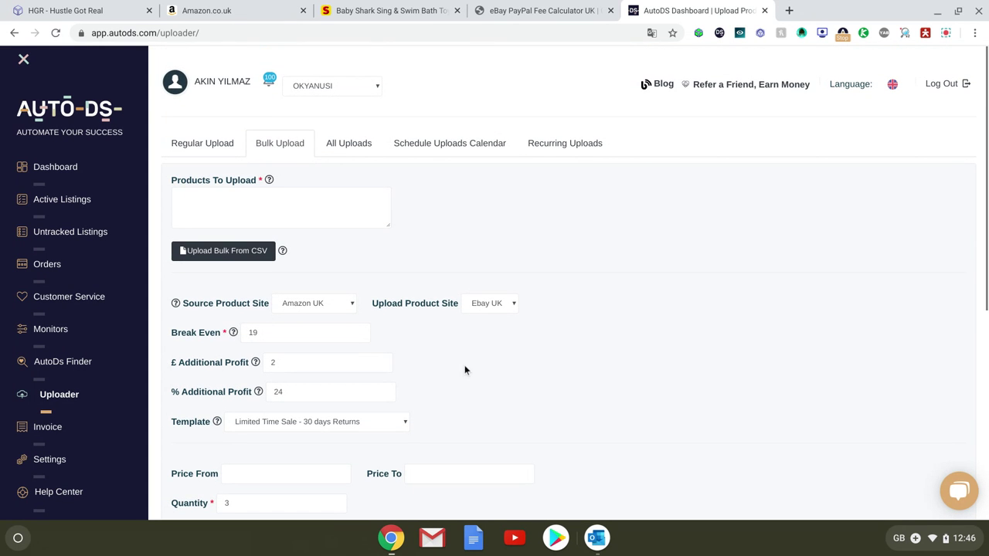
scroll(124, 347, down, 3)
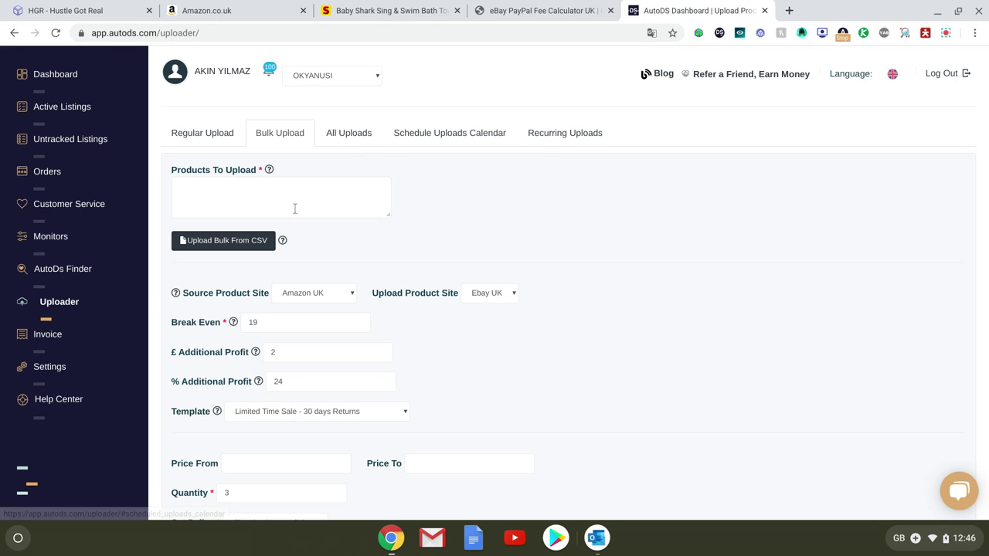
click(349, 136)
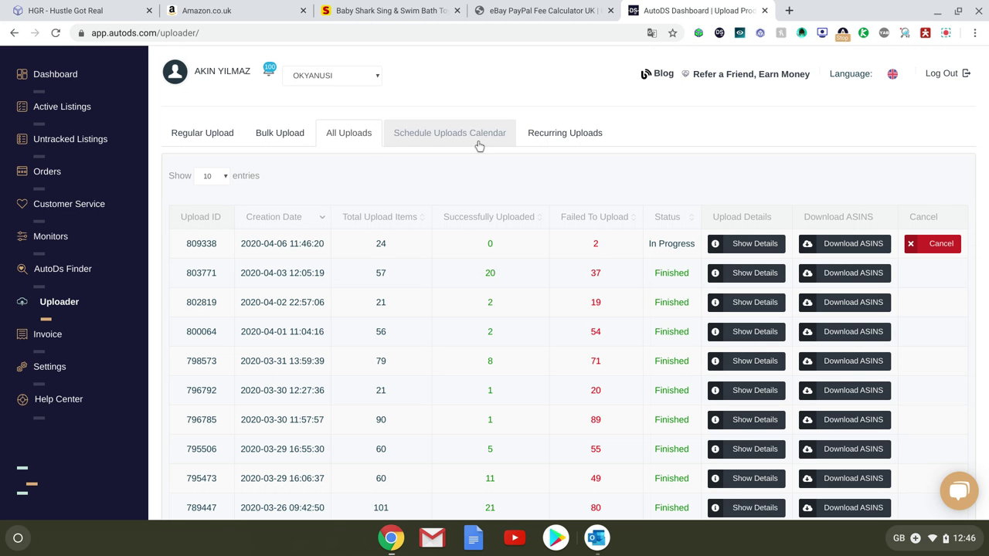
Close the Smyths Toys Baby Shark product page and return to the Amazon UK musical instruments results
click(370, 9)
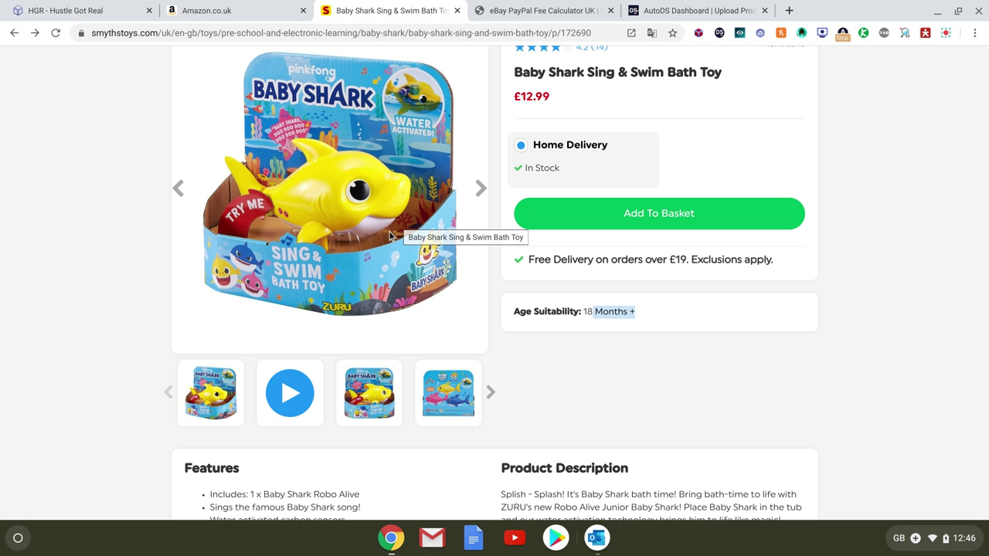
scroll(386, 216, up, 3)
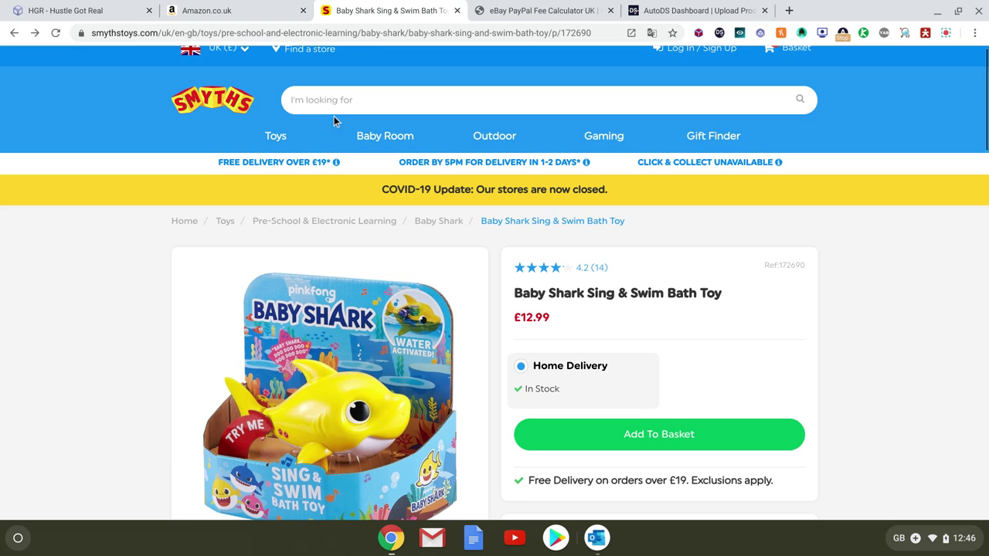
click(202, 10)
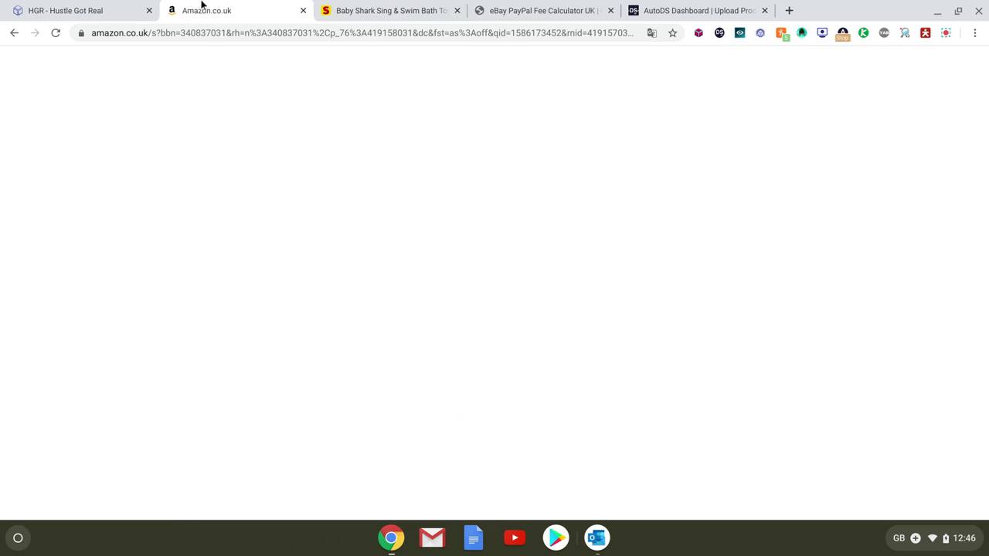
click(456, 10)
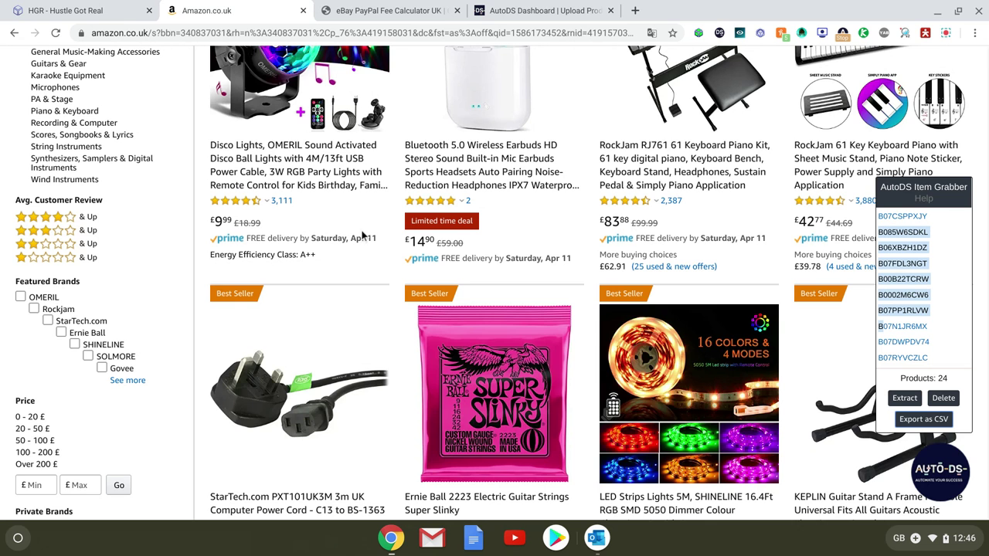
scroll(361, 235, up, 3)
Review the Amazon results and the eBay PayPal fee calculator again, finishing on the AutoDS list of uploads
click(509, 8)
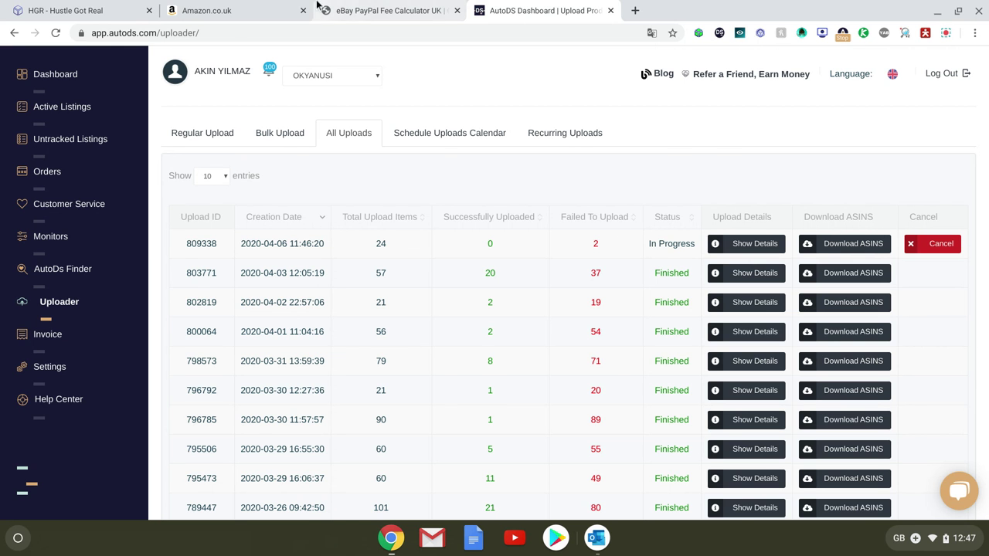
click(232, 10)
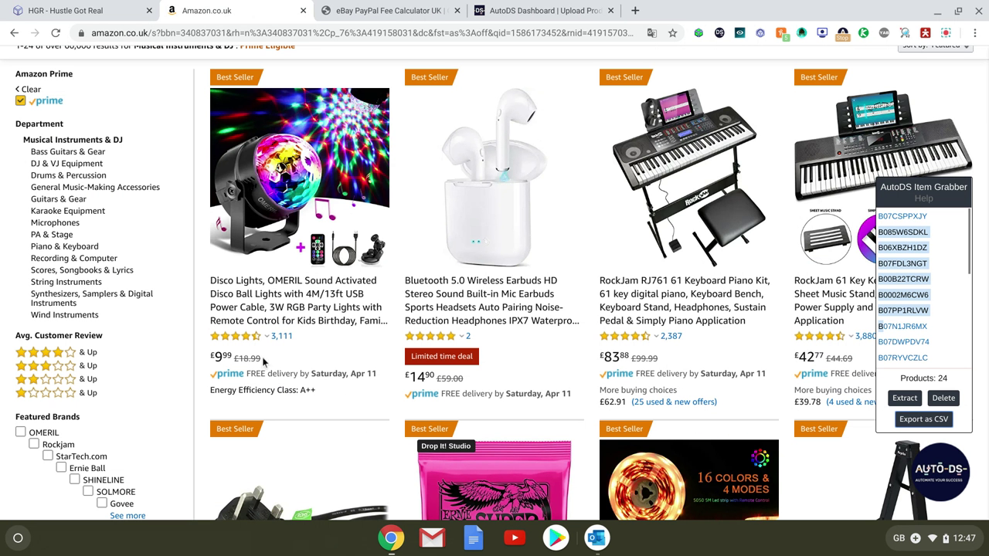
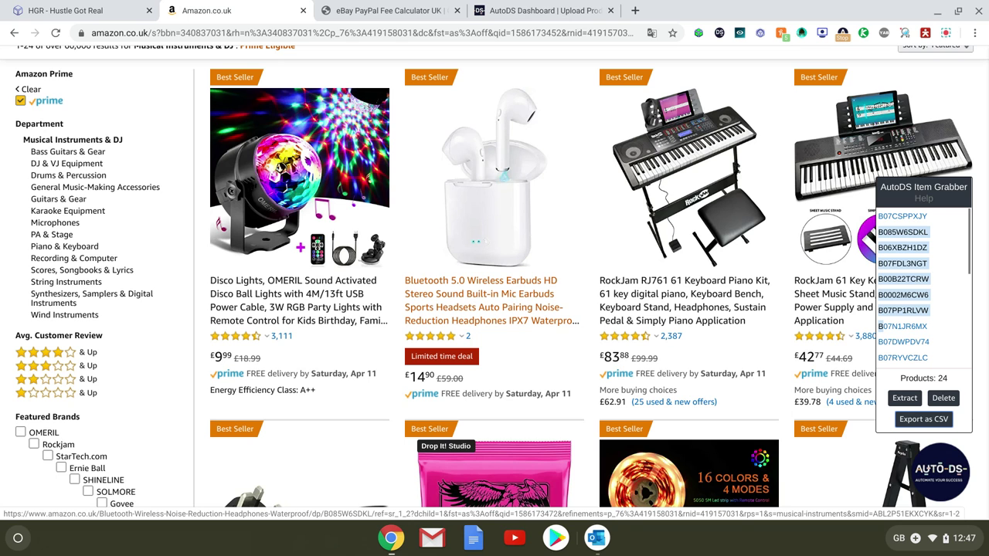
click(390, 10)
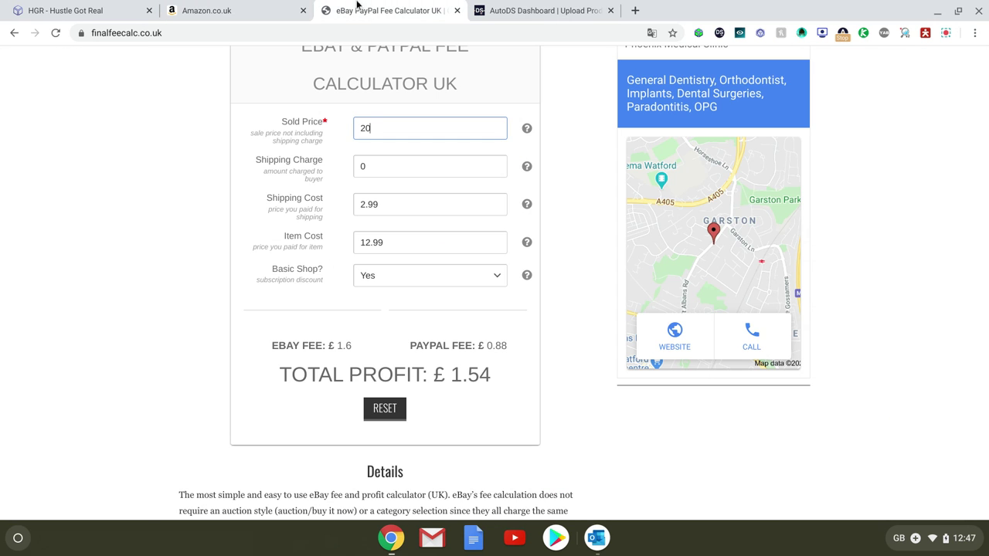
click(519, 6)
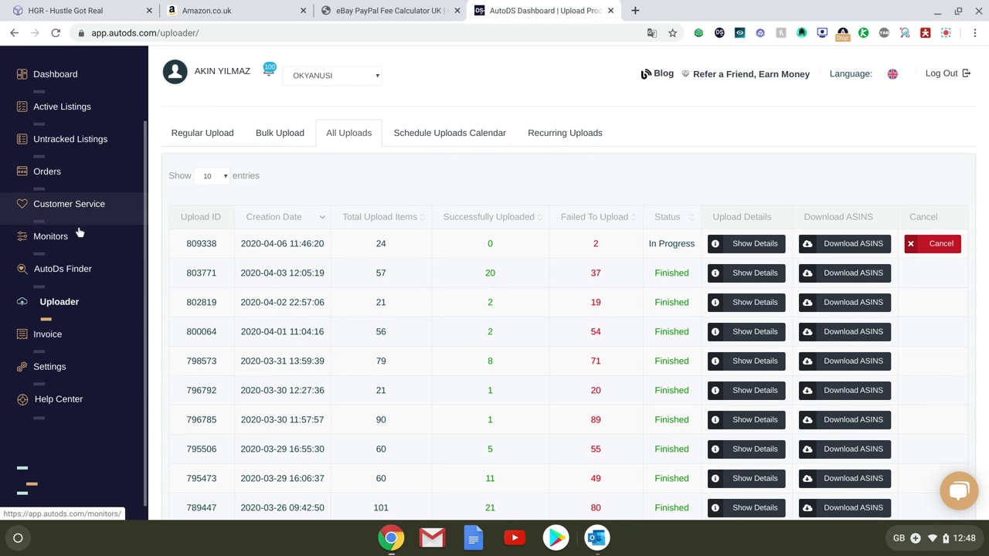
Look over the Add VA Account form in the AutoDS settings, close it and return to the dashboard
click(57, 373)
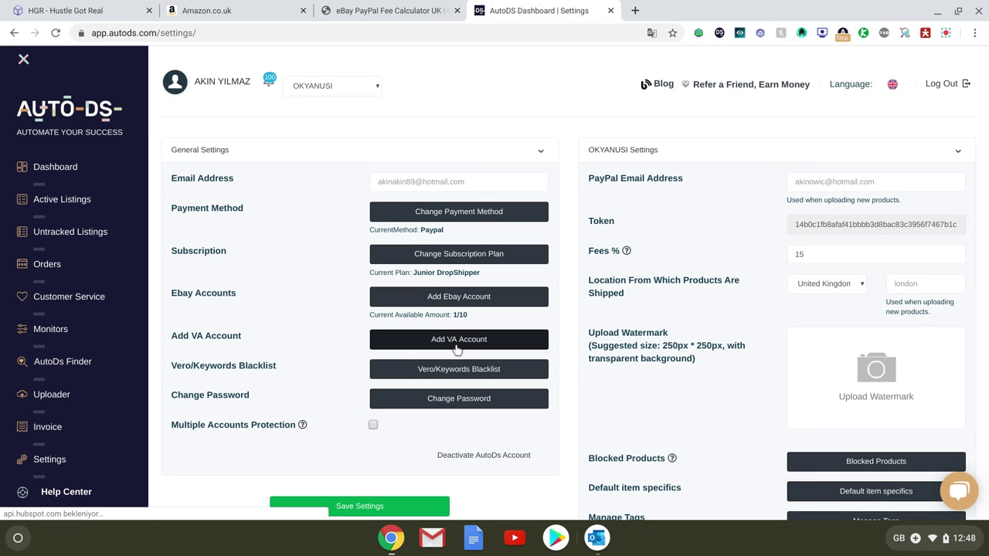
click(457, 339)
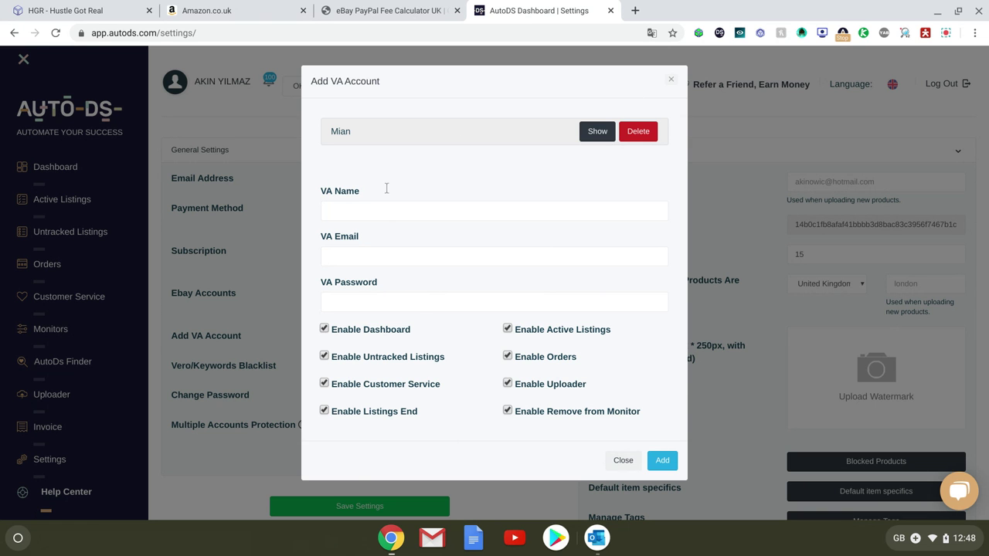
click(670, 79)
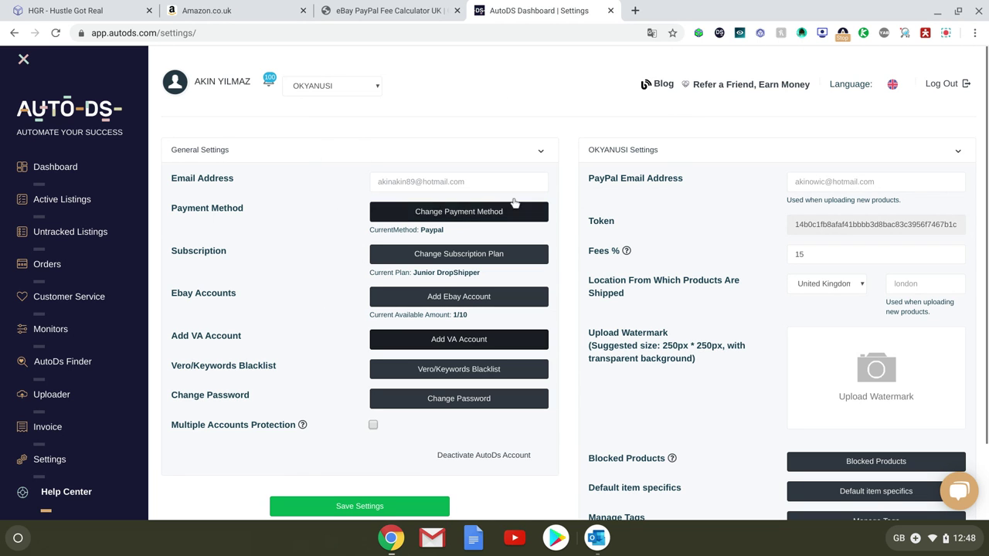
click(58, 166)
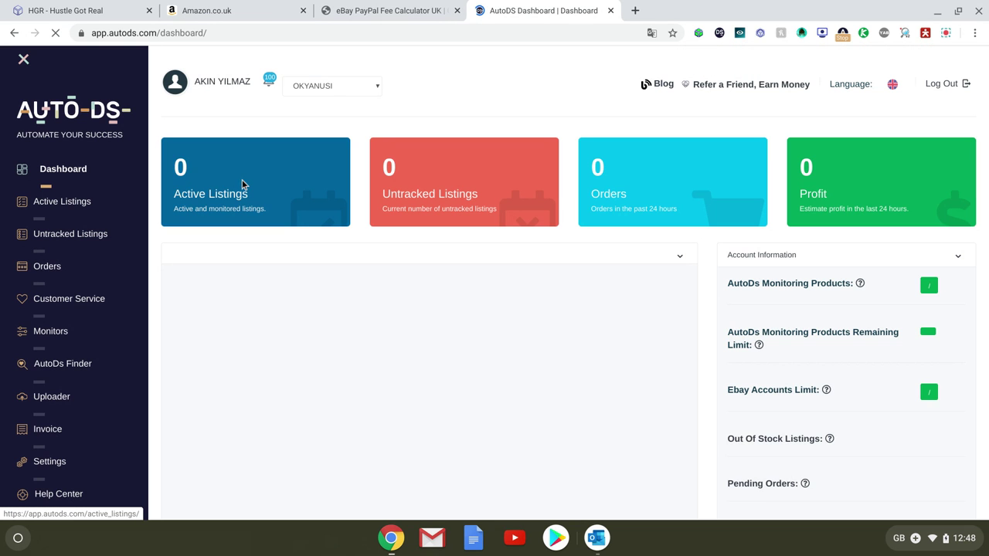
Close the eBay PayPal fee calculator and look over the AutoDS dashboard and the Amazon UK results
click(433, 11)
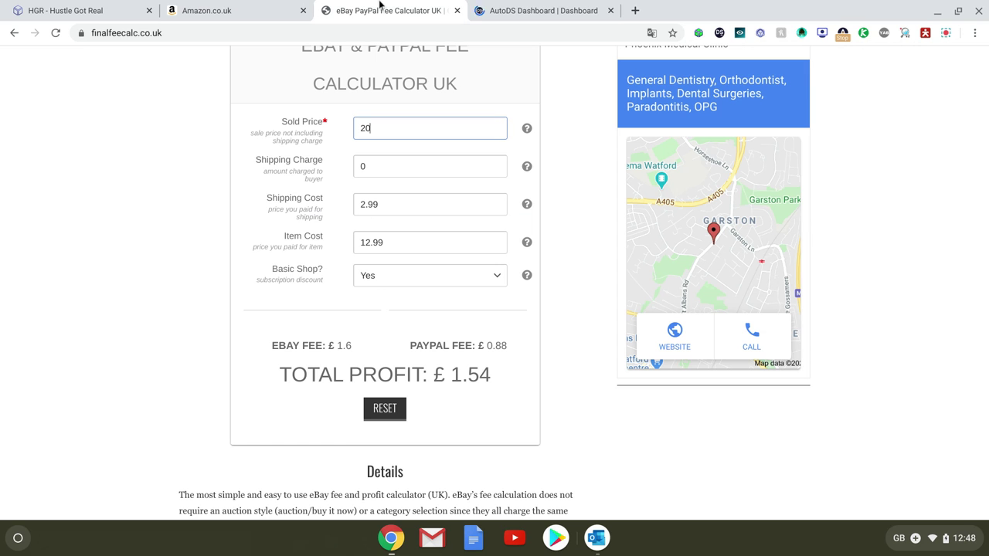
click(457, 11)
click(231, 11)
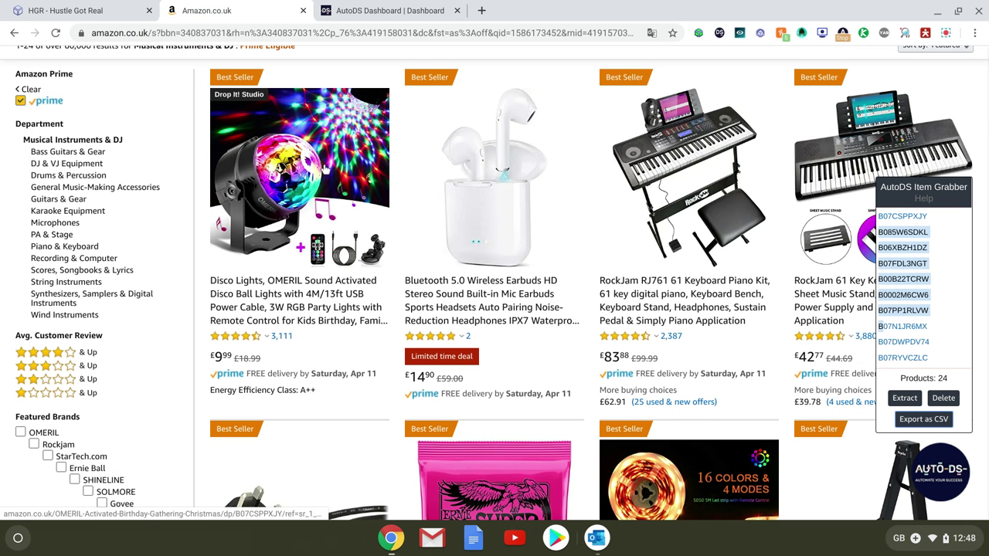
click(386, 11)
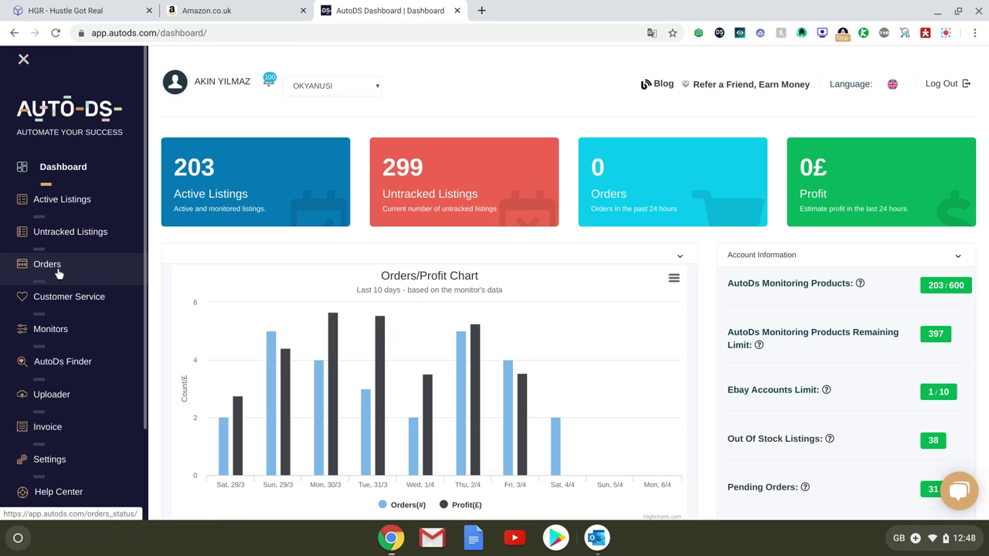
click(263, 6)
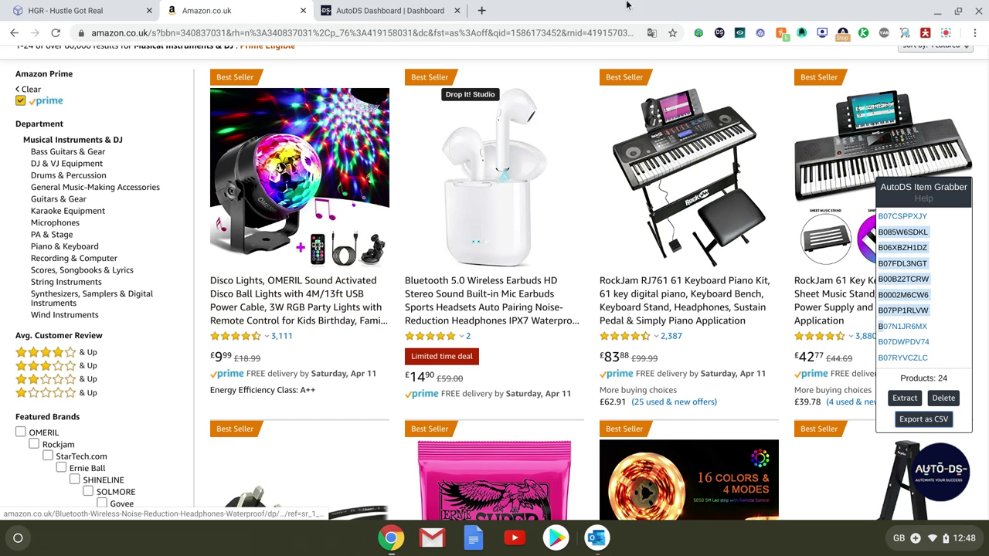
Go to topcashback.co.uk in a new tab and open the adidas offer from the Top Picks
click(483, 10)
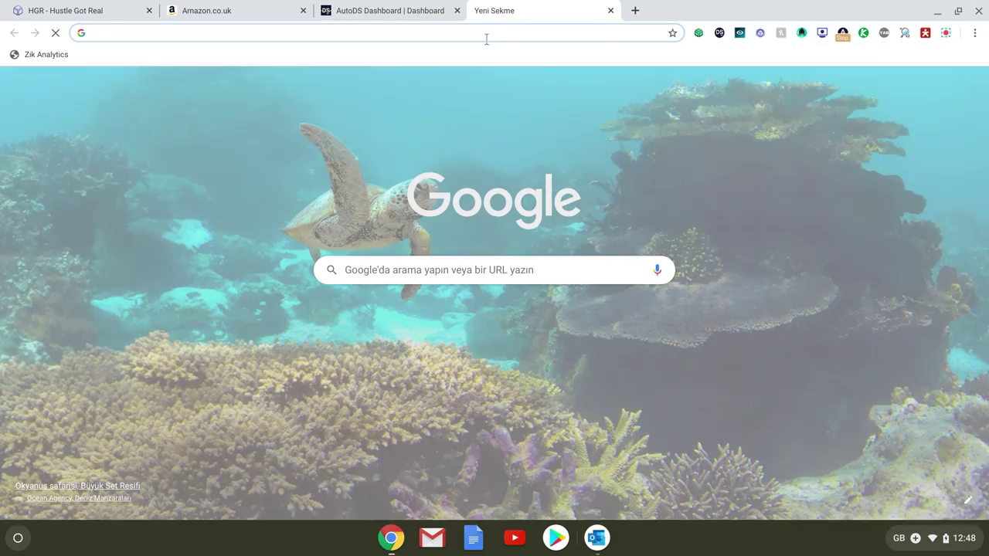
text(top)
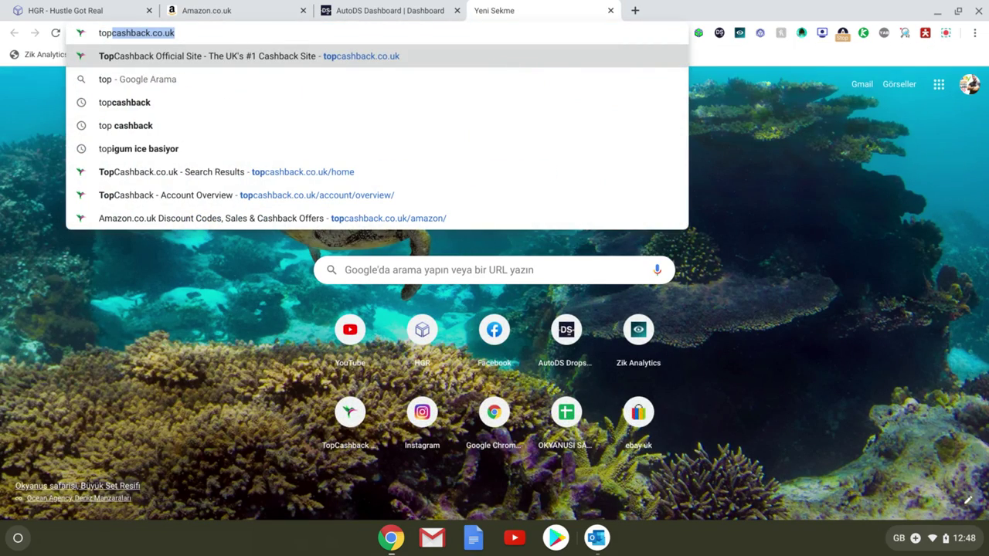
click(305, 55)
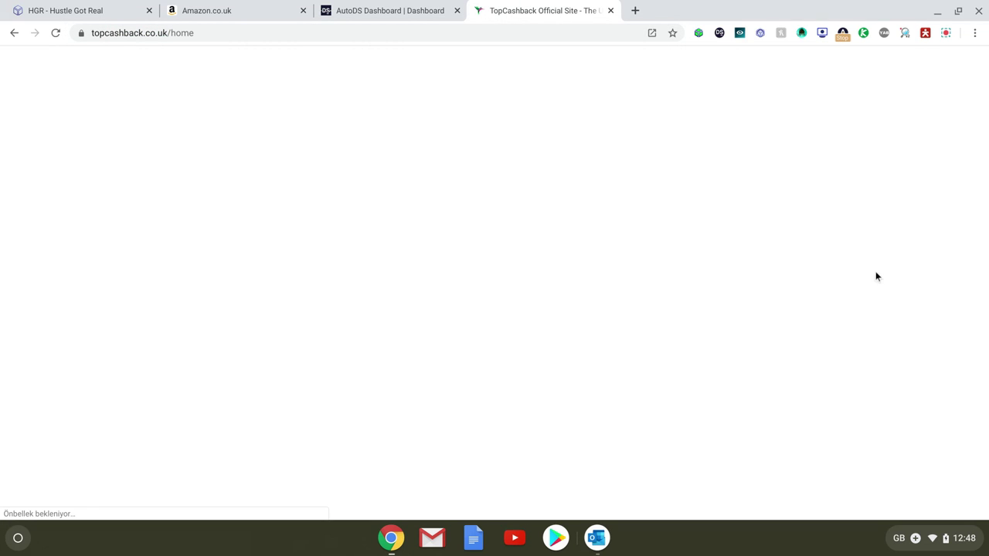
scroll(746, 303, down, 2)
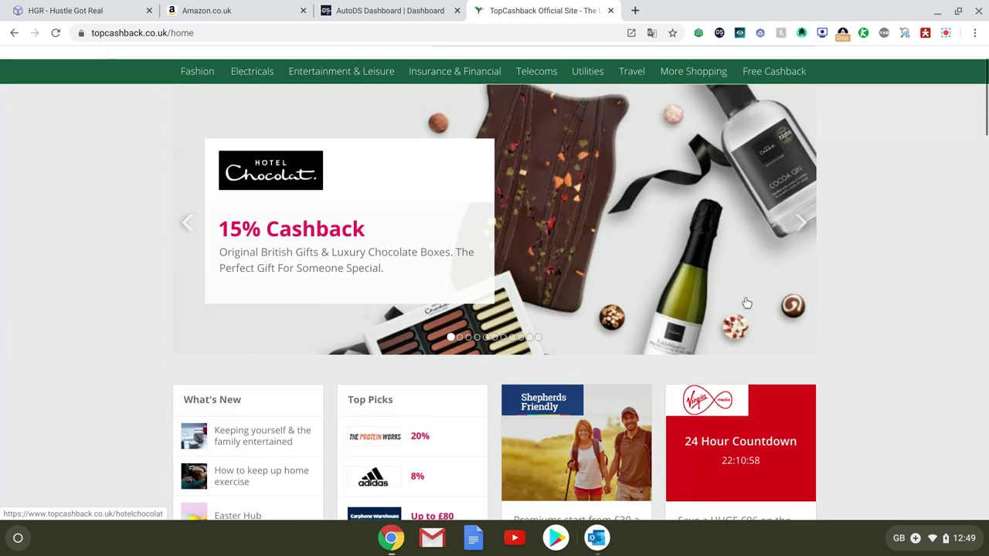
scroll(746, 303, down, 5)
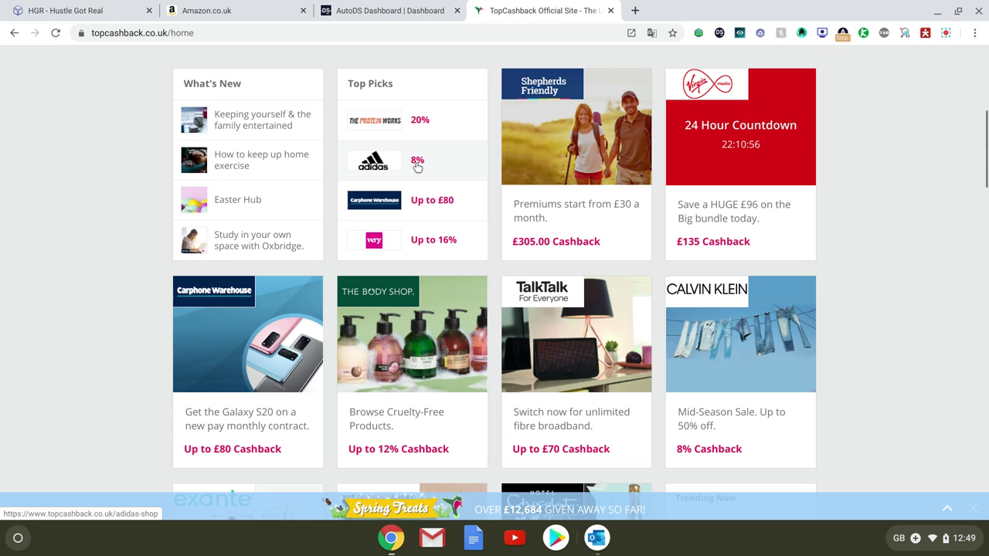
click(417, 162)
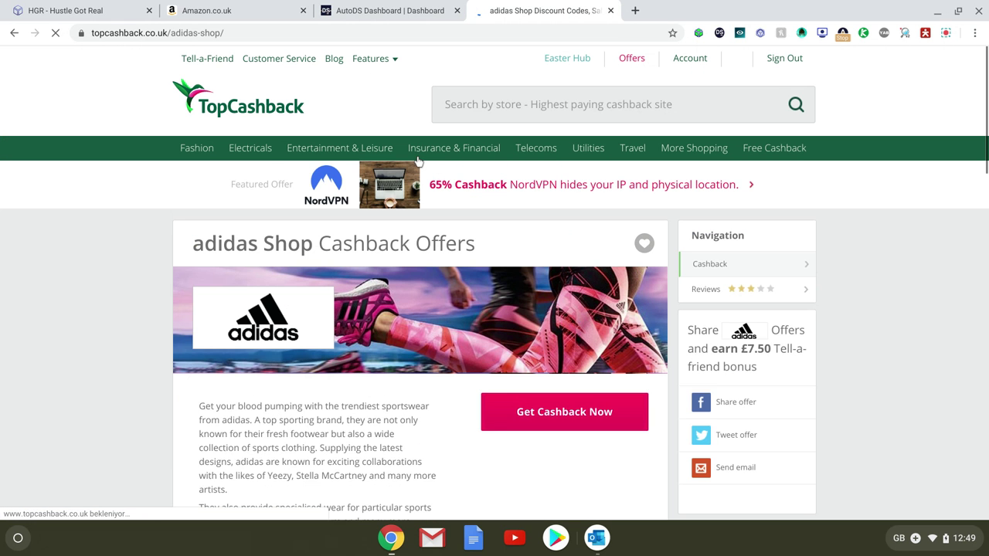
Activate the adidas Shop cashback and look at the adidas UK website it leads to
click(555, 428)
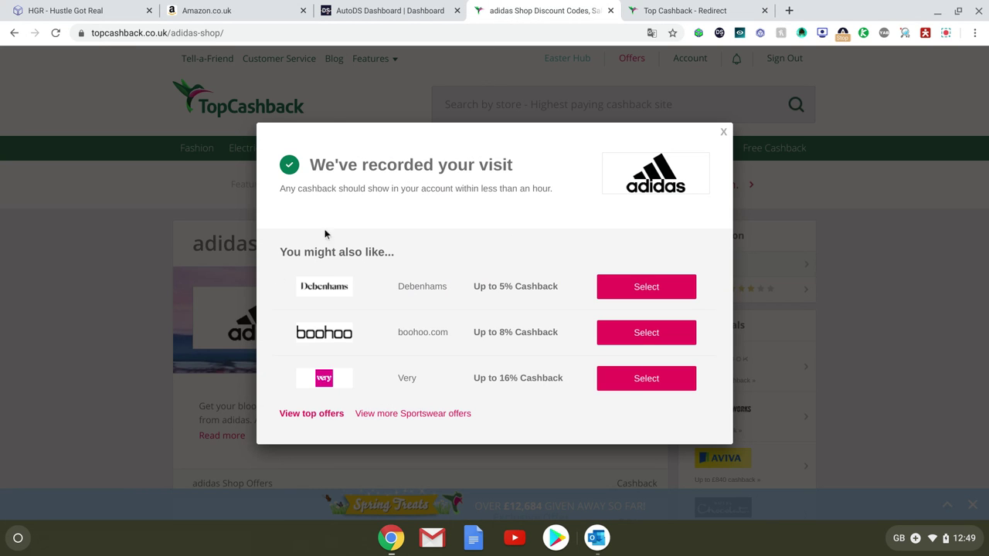
click(682, 11)
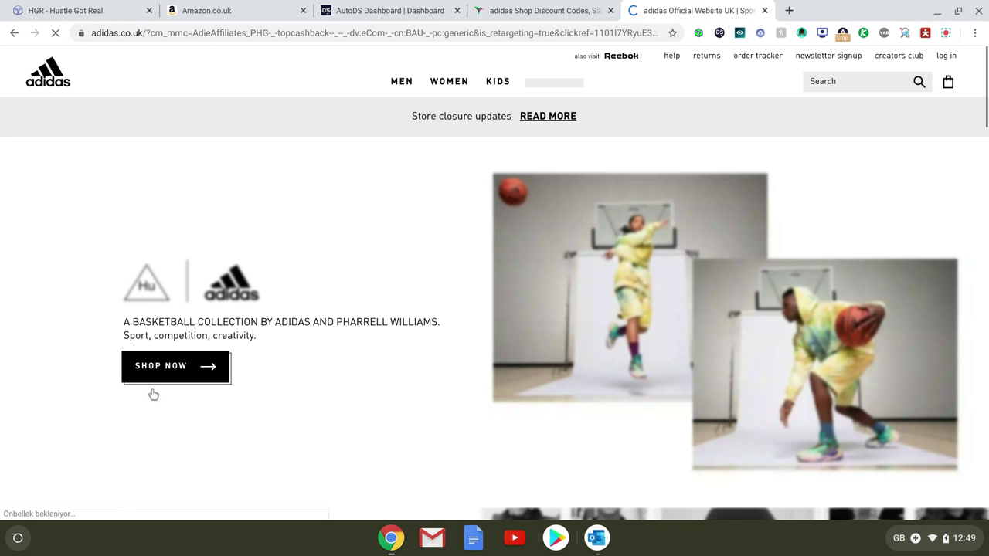
scroll(605, 343, down, 1)
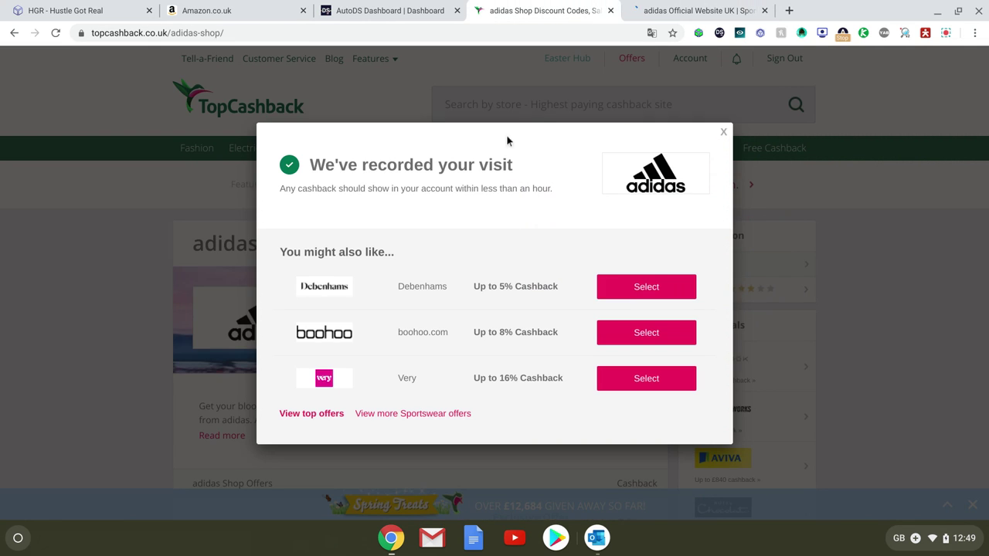
Dismiss the recorded-visit notice on TopCashback and examine the adidas cashback rate for online purchases
click(722, 133)
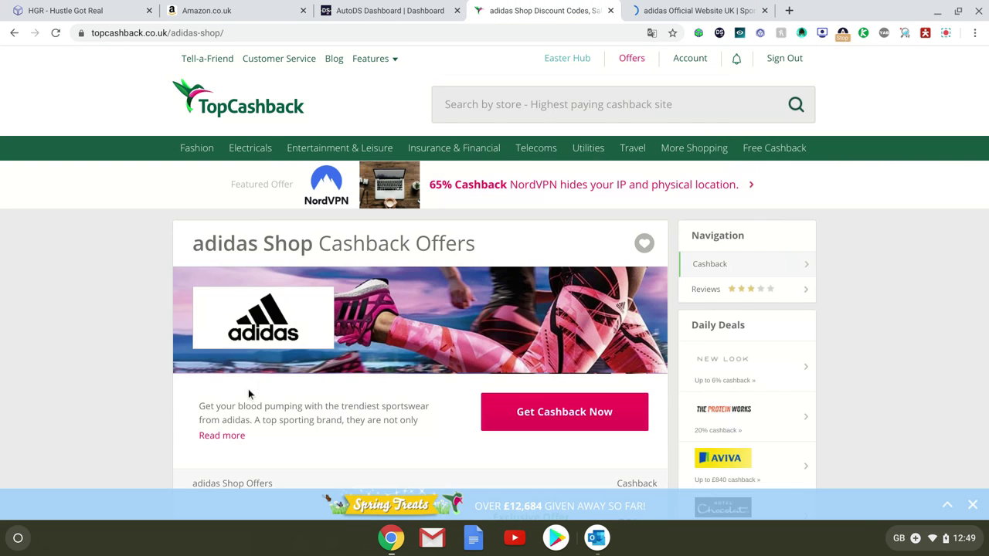
scroll(482, 377, down, 1)
scroll(482, 377, down, 1)
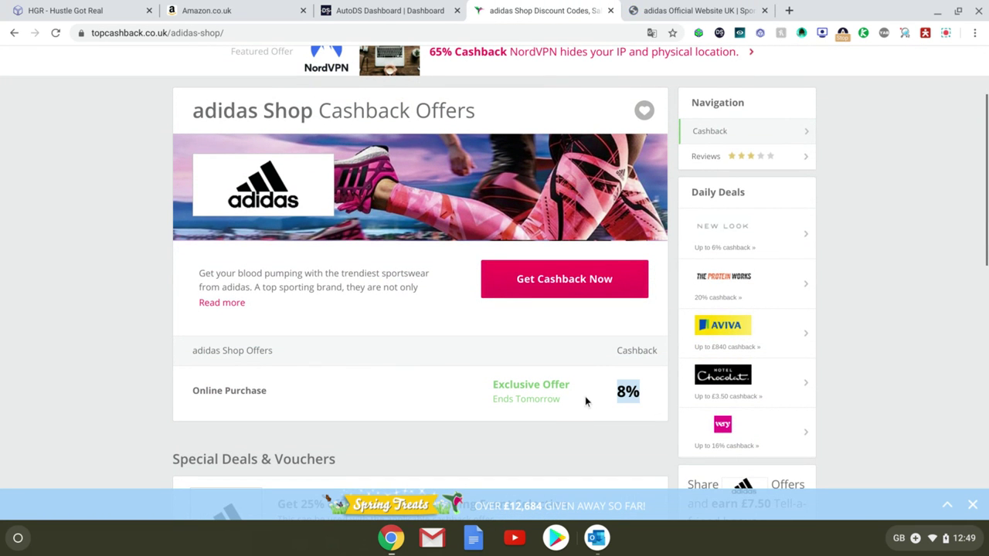
Return to the adidas UK website, accept cookie tracking and browse the homepage
click(638, 13)
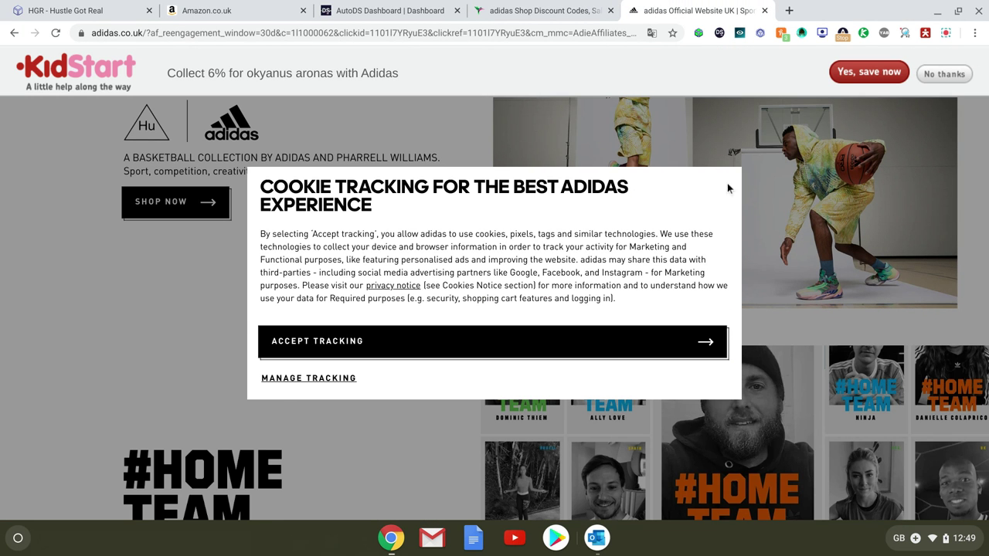
click(307, 352)
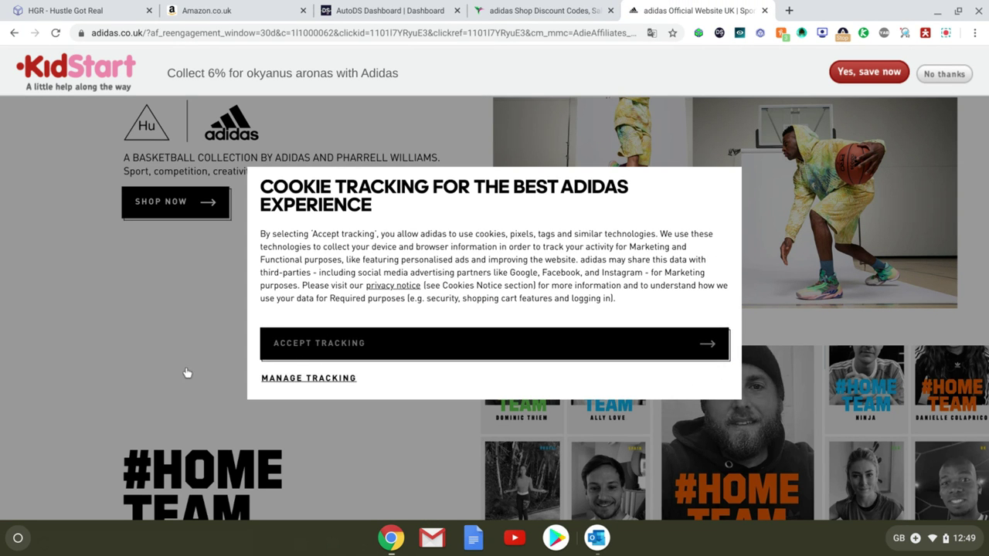
scroll(501, 312, down, 4)
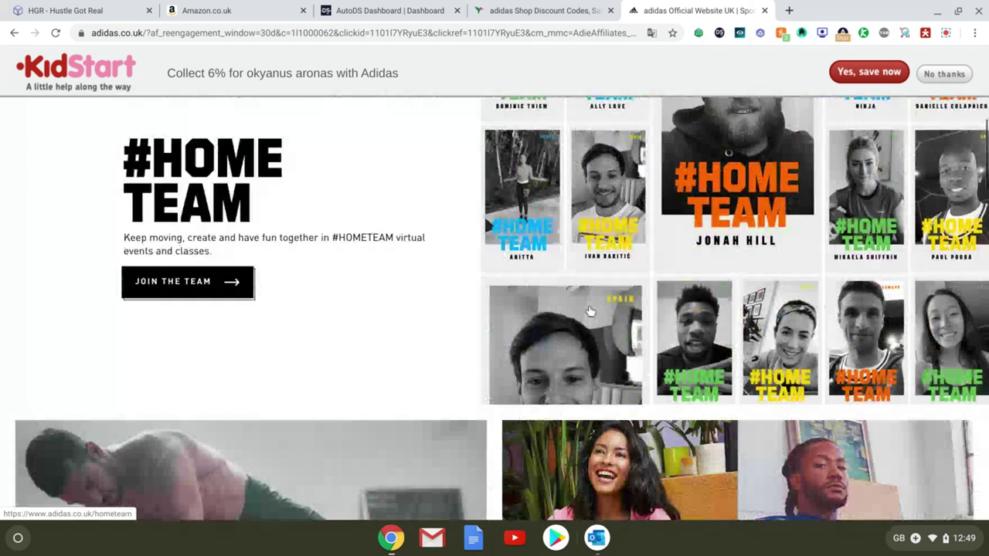
scroll(589, 310, down, 3)
Open the adidas Pharrell Williams collection, dismiss the pop-up, open the 0 to 60 Shoes and highlight their price
click(659, 278)
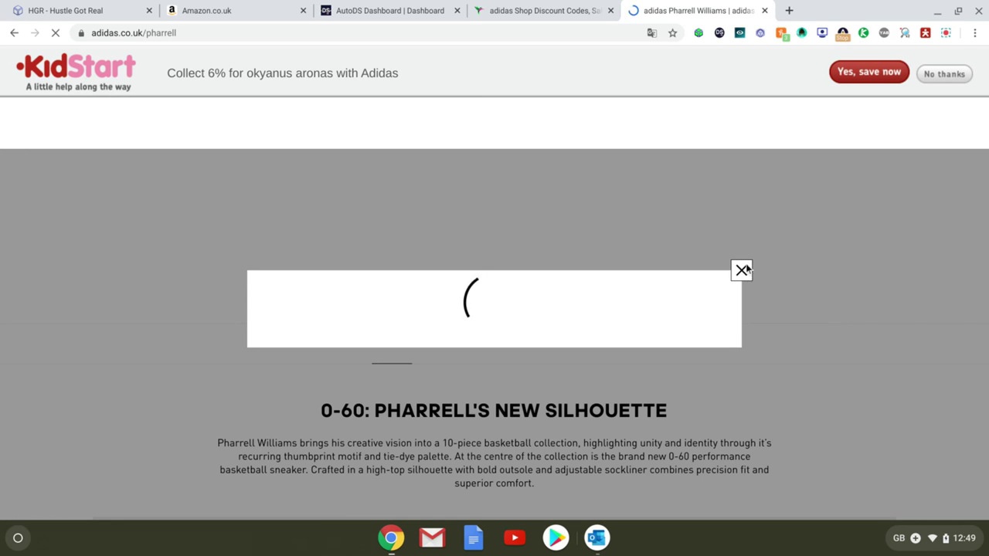
click(741, 268)
scroll(540, 293, down, 5)
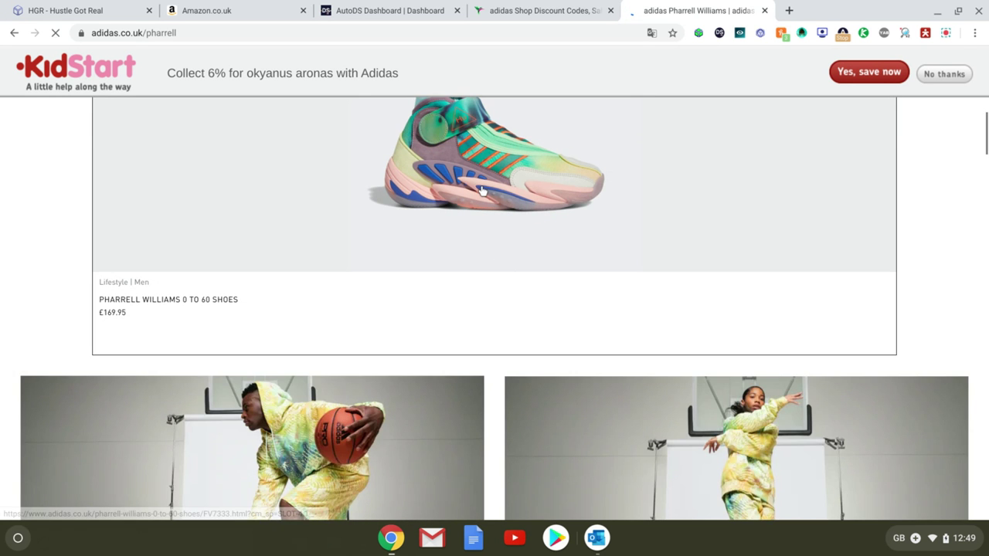
click(481, 190)
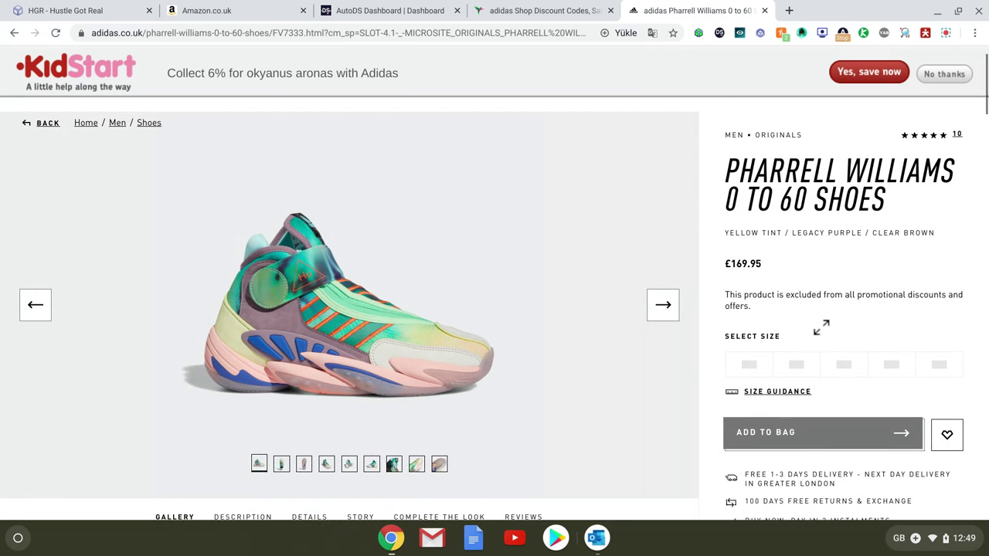
double_click(746, 263)
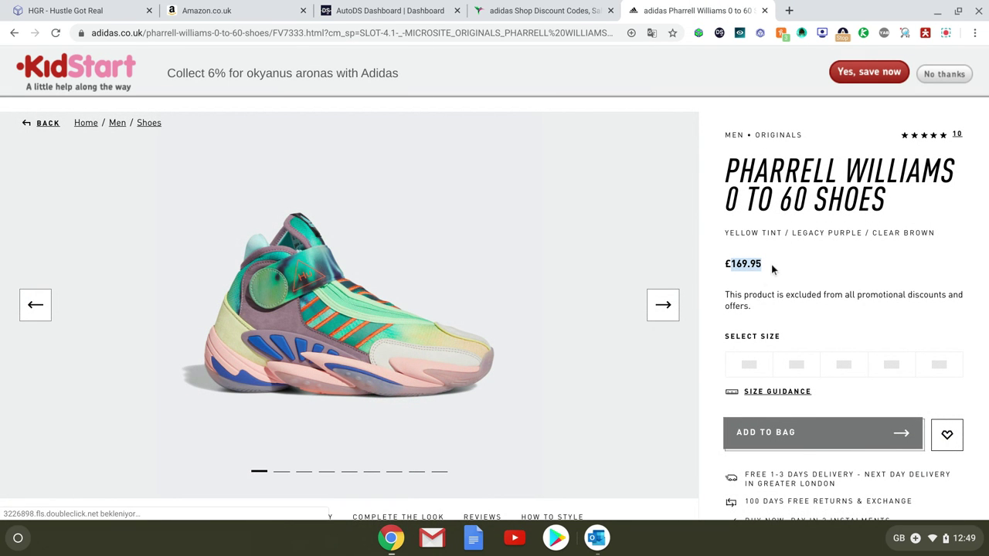